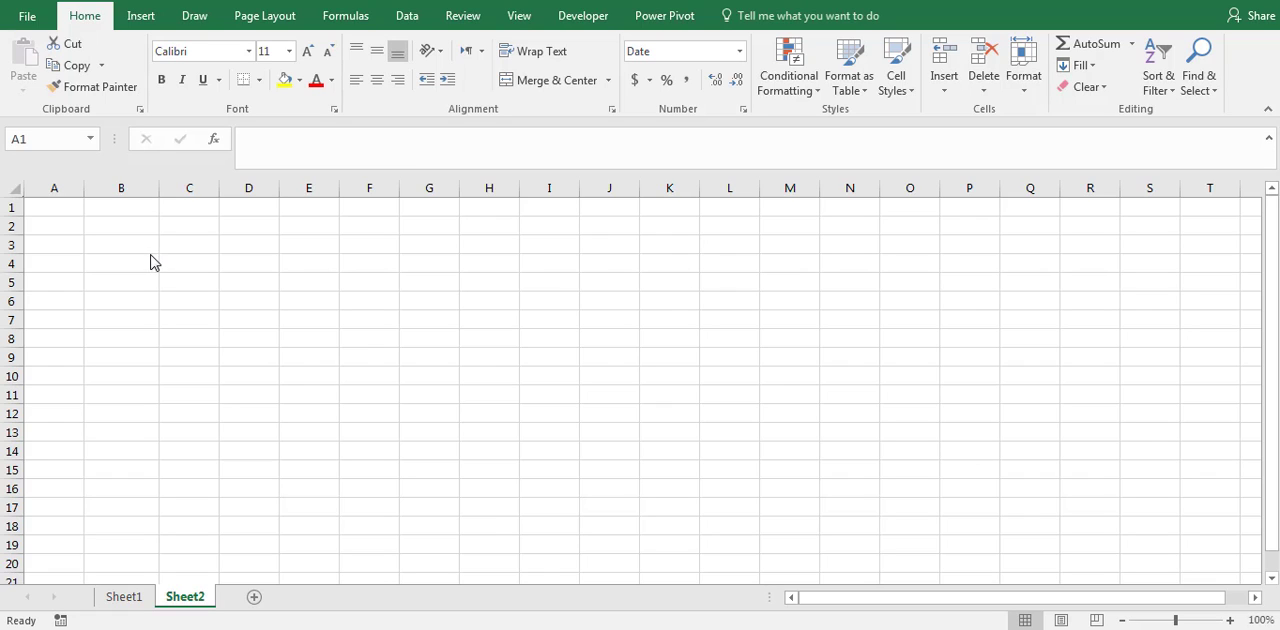
- Enter the formula =TODAY() in cell A1 to get the current date
left_click(66, 209)
left_click(288, 147)
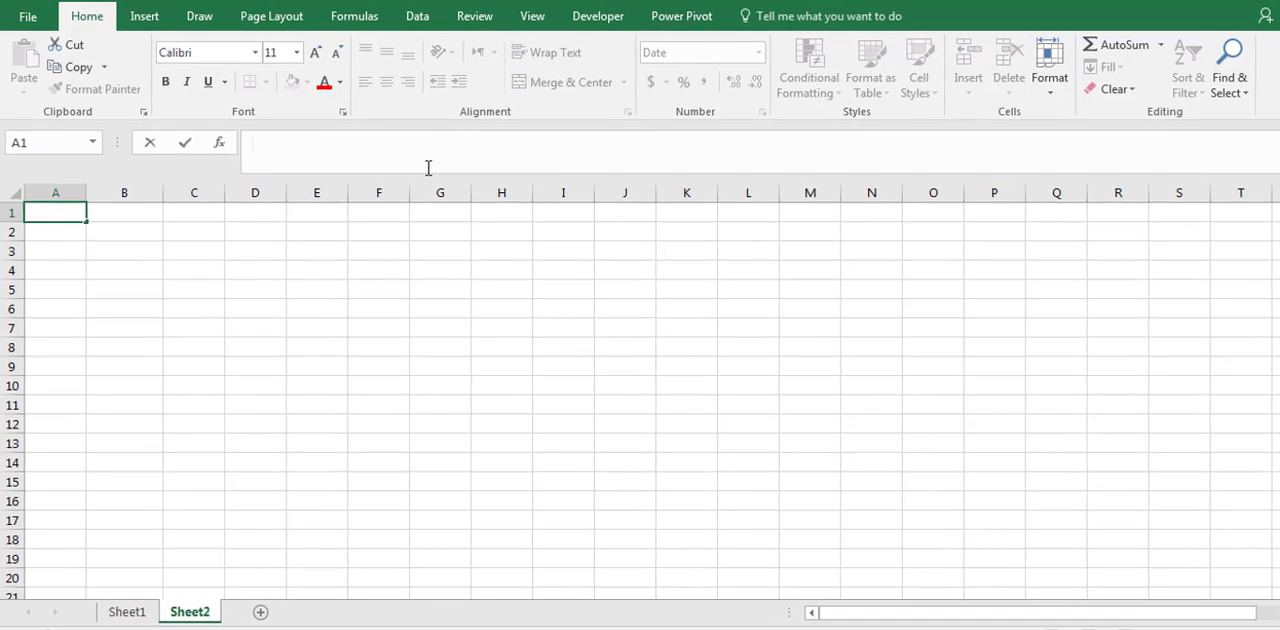
type("=to")
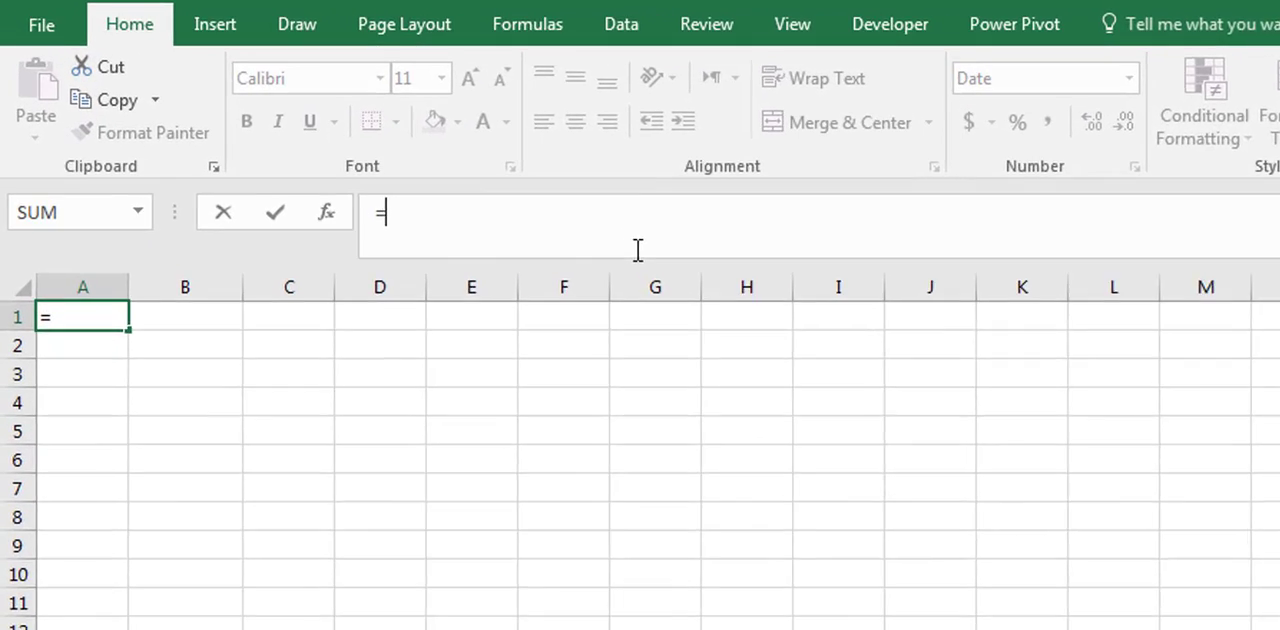
type("day")
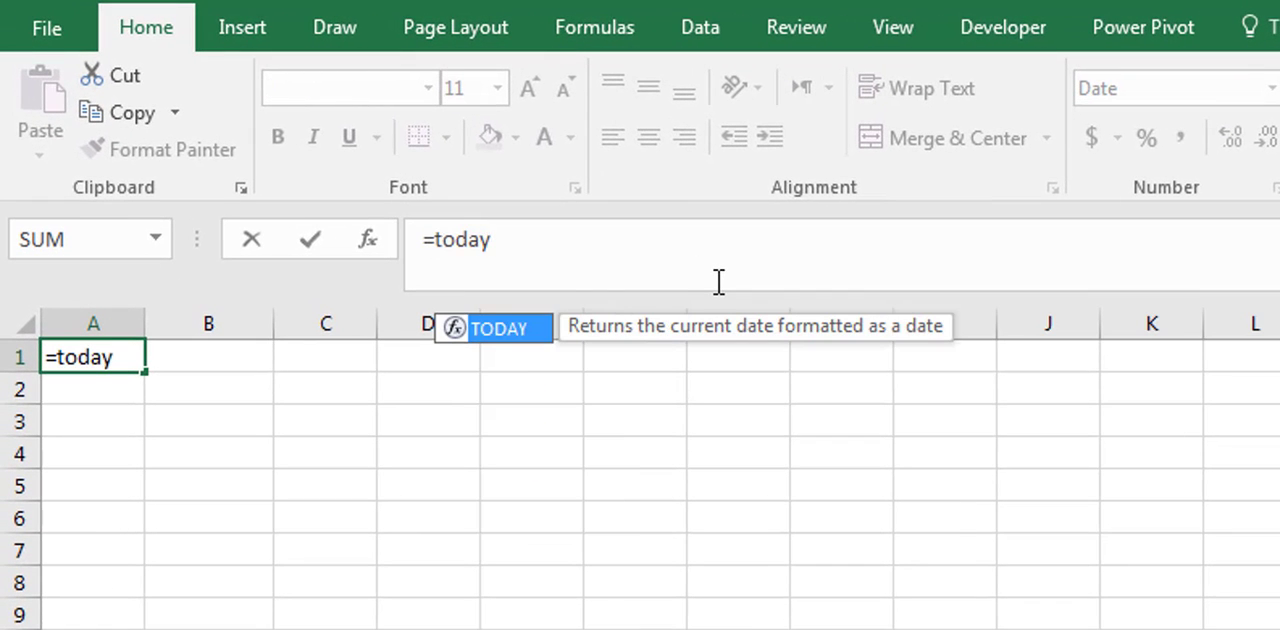
type("()")
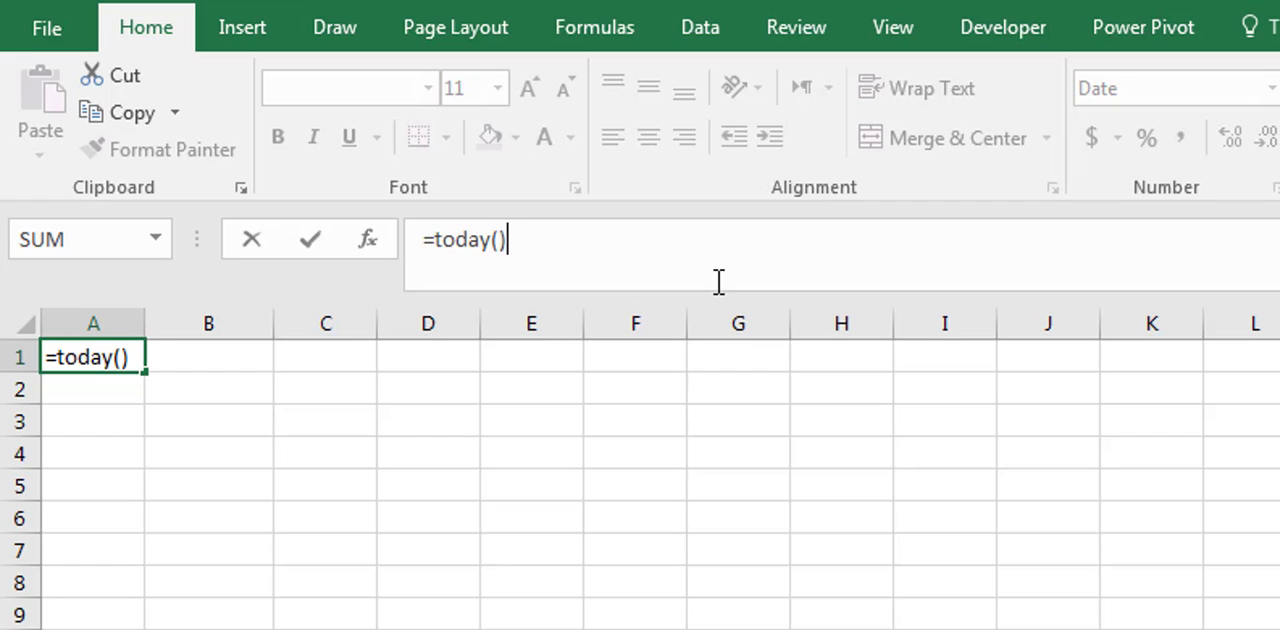
key("Return")
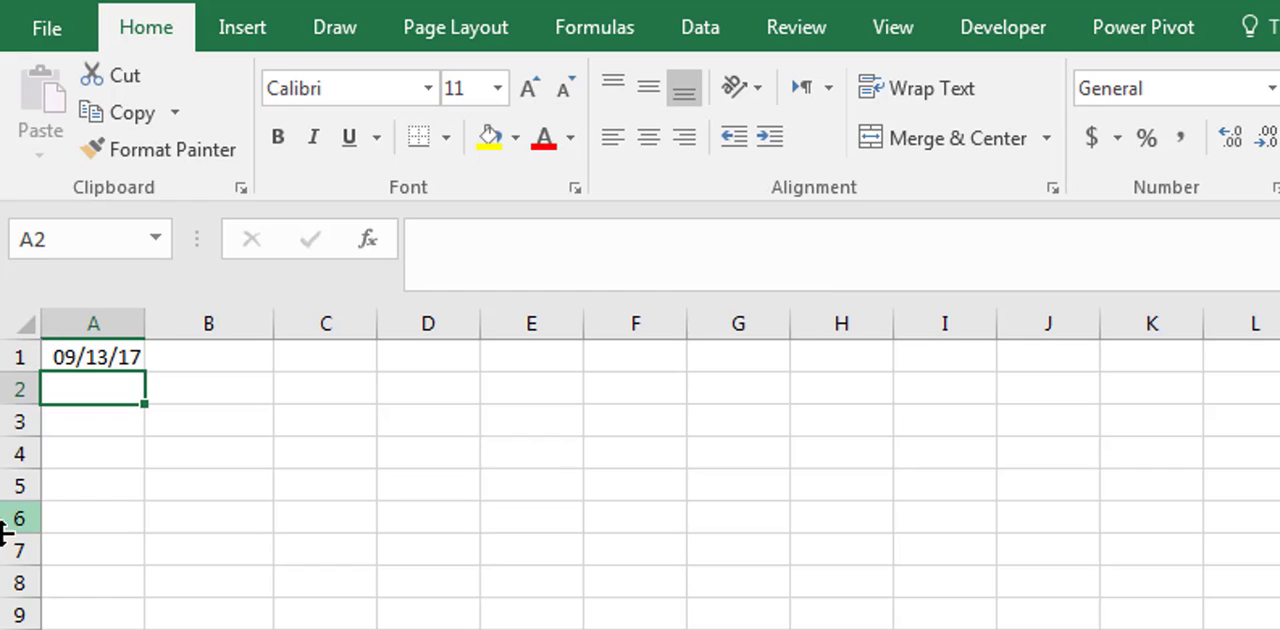
left_click(118, 360)
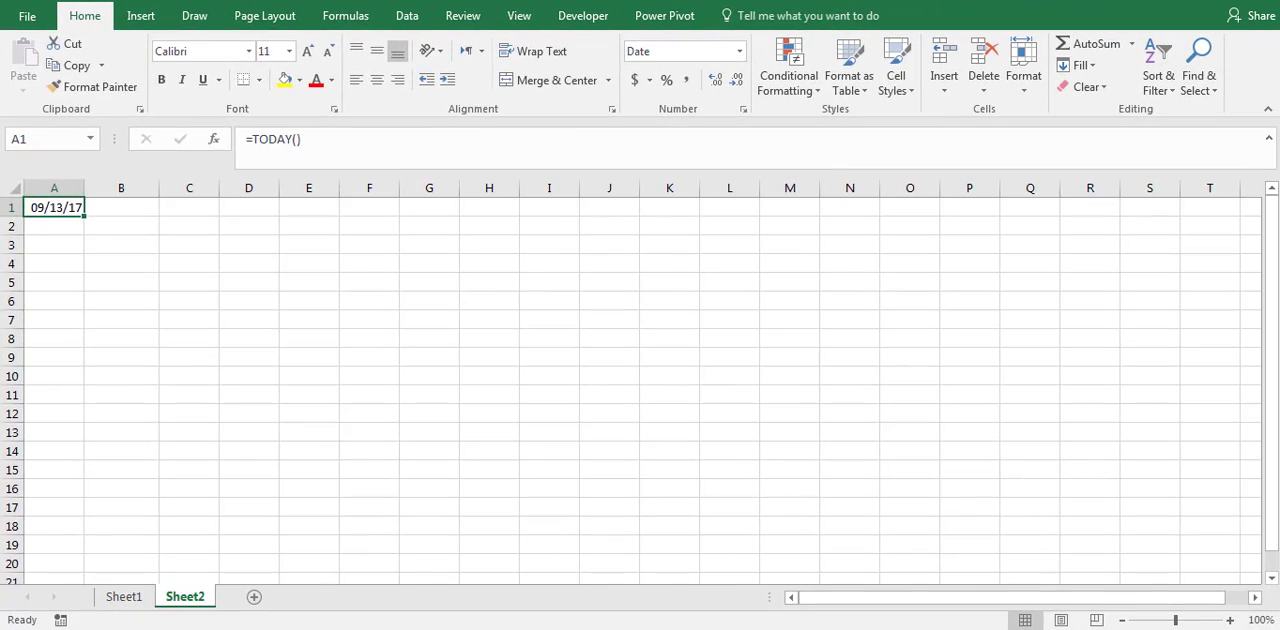
- Switch to the Windows Control Panel and examine the short date formats offered in the Region and Language settings
left_click(25, 628)
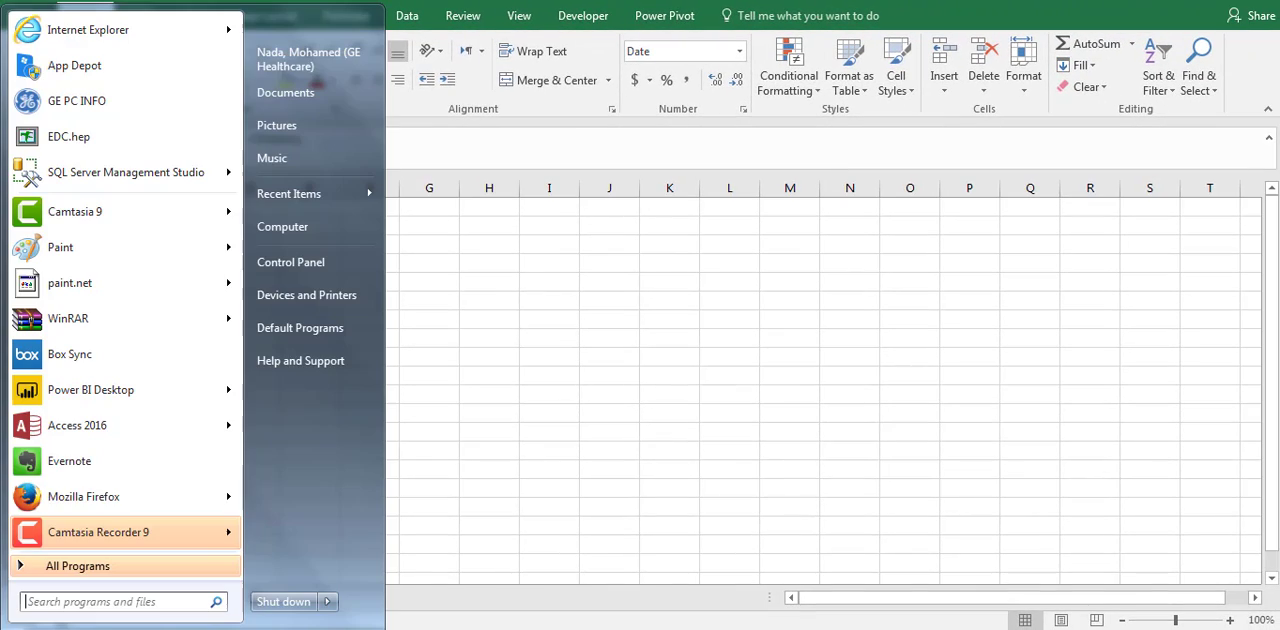
left_click(330, 262)
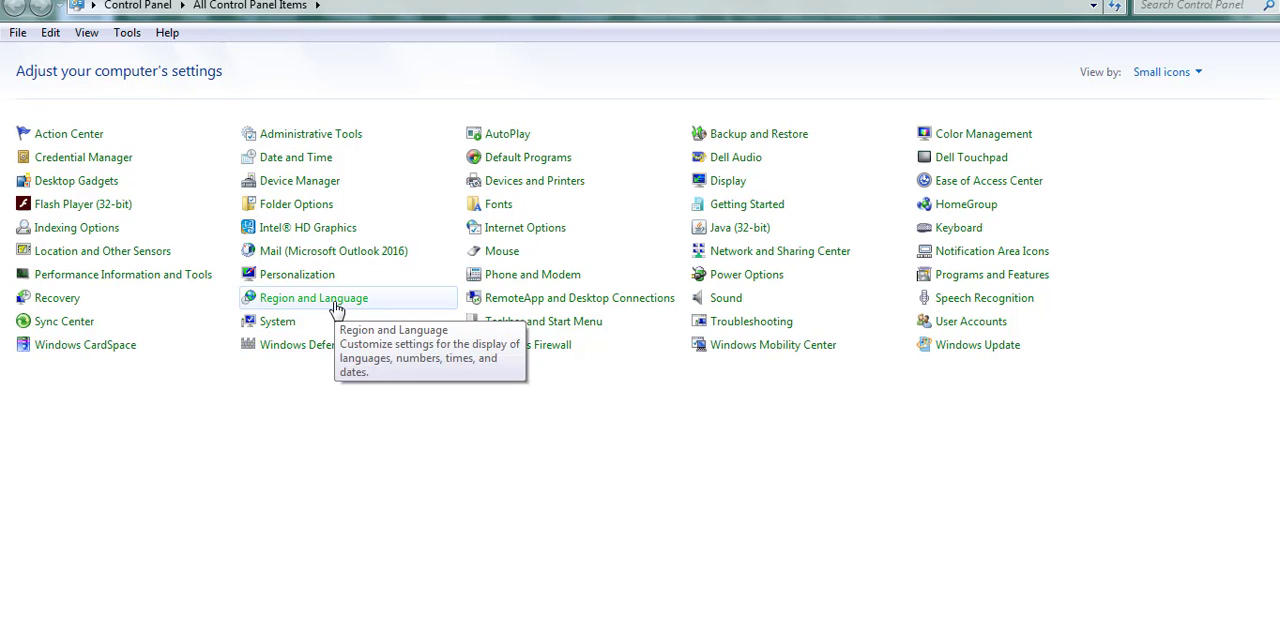
left_click(370, 303)
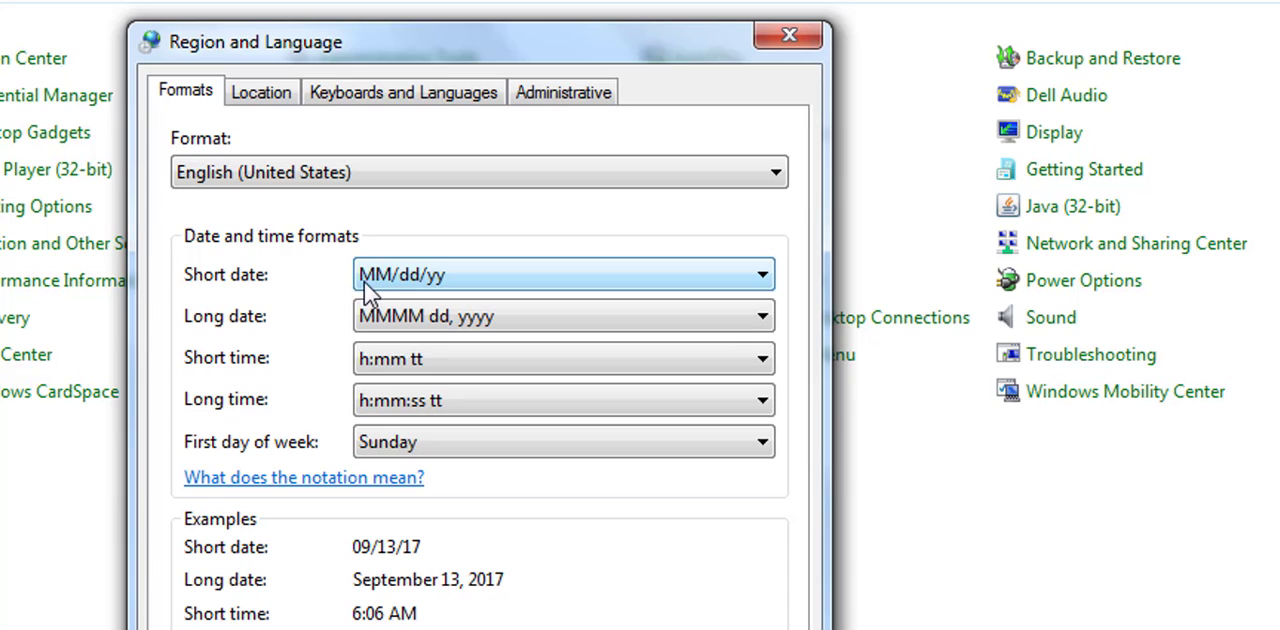
left_click(526, 280)
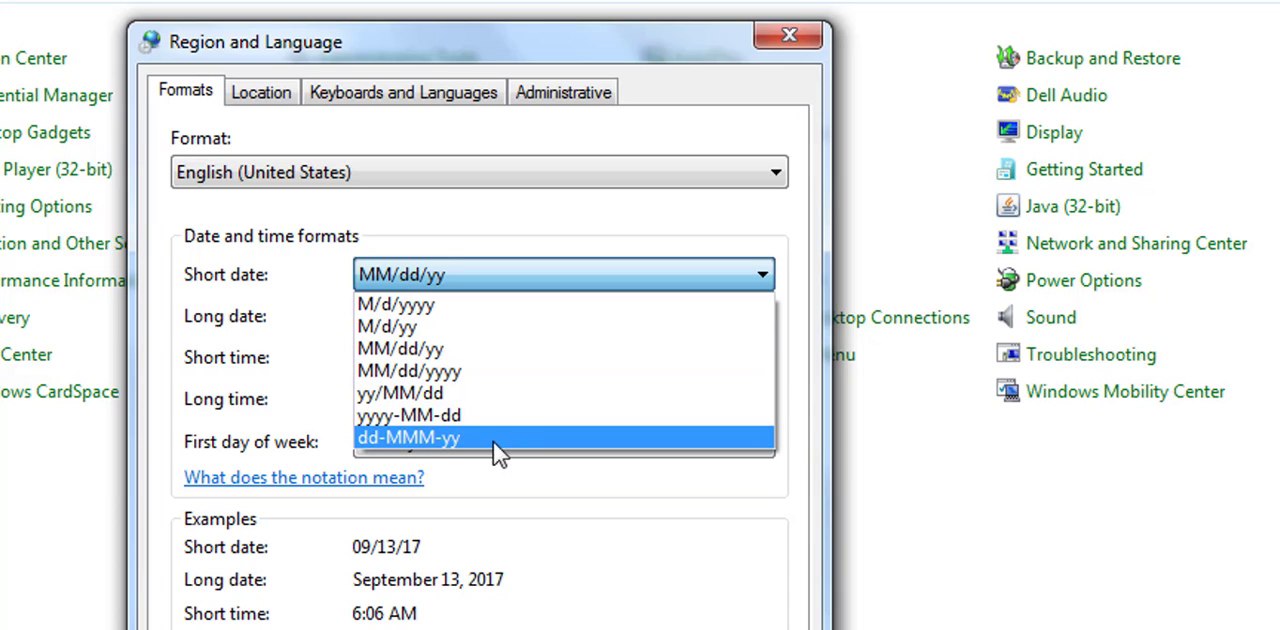
left_click(243, 314)
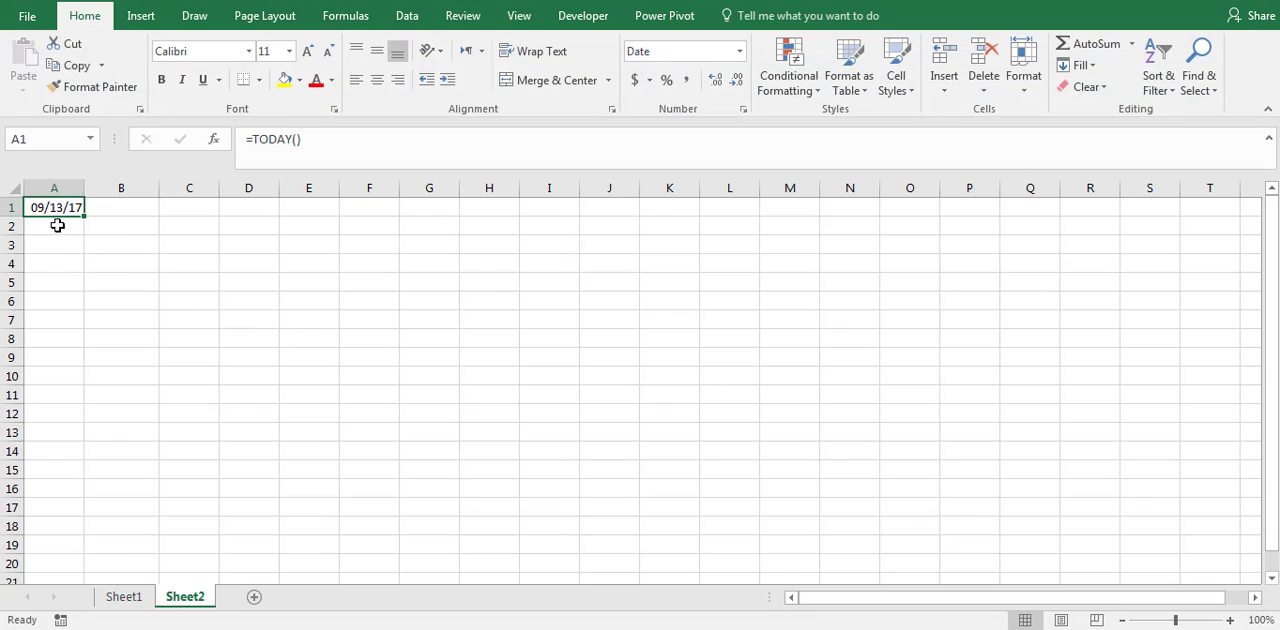
- Enter the formula =DAY(A1) in cell A2 to extract the day of the month
left_click(55, 226)
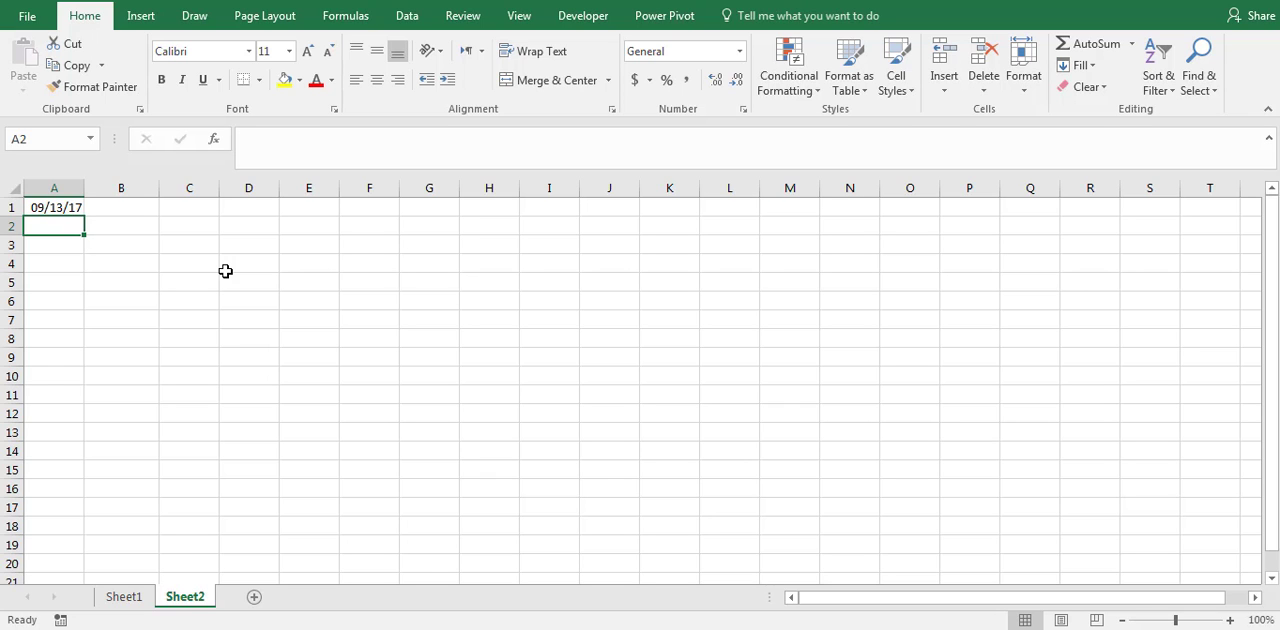
type("=day")
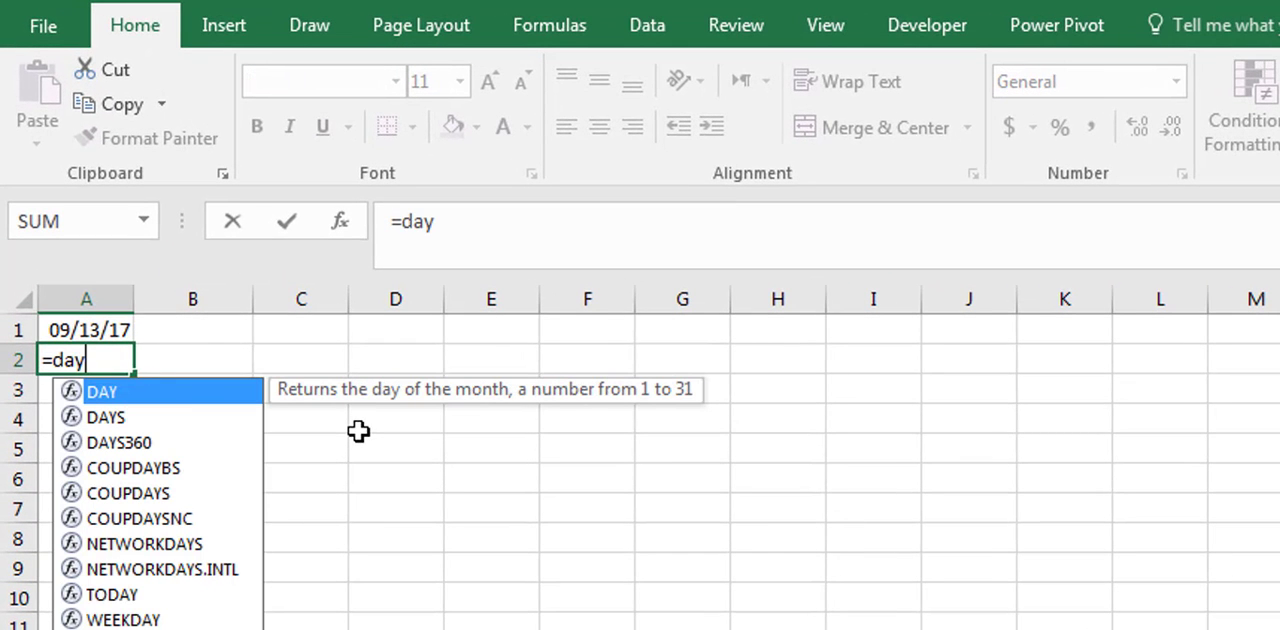
type("(")
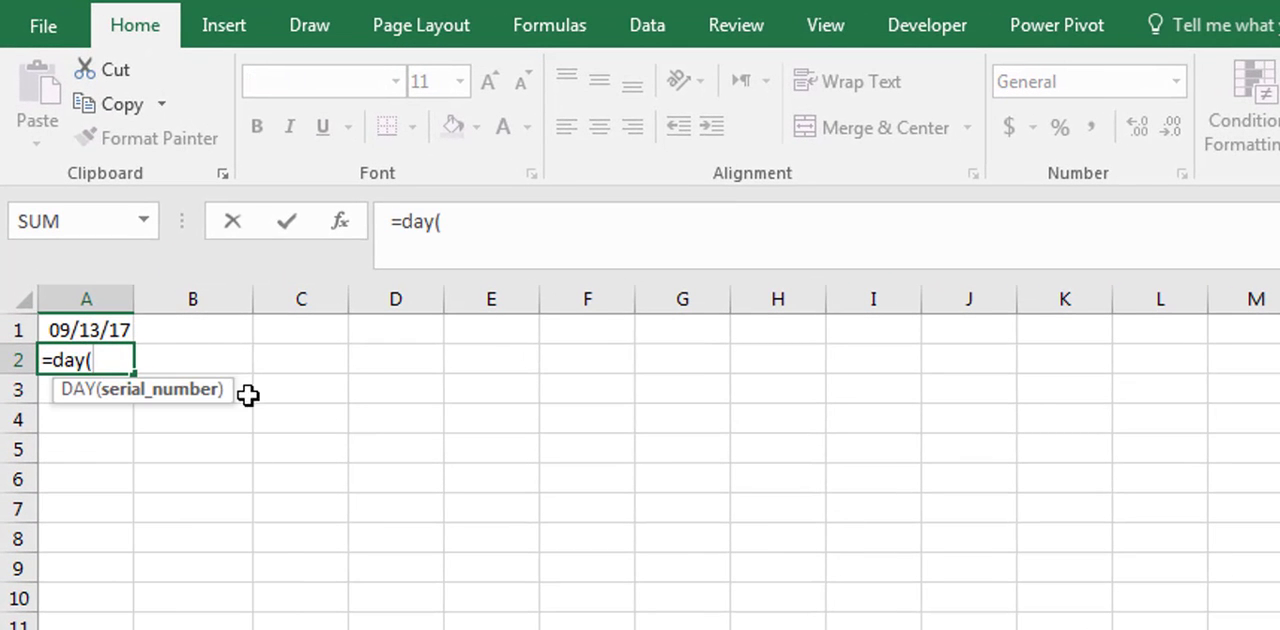
left_click(113, 333)
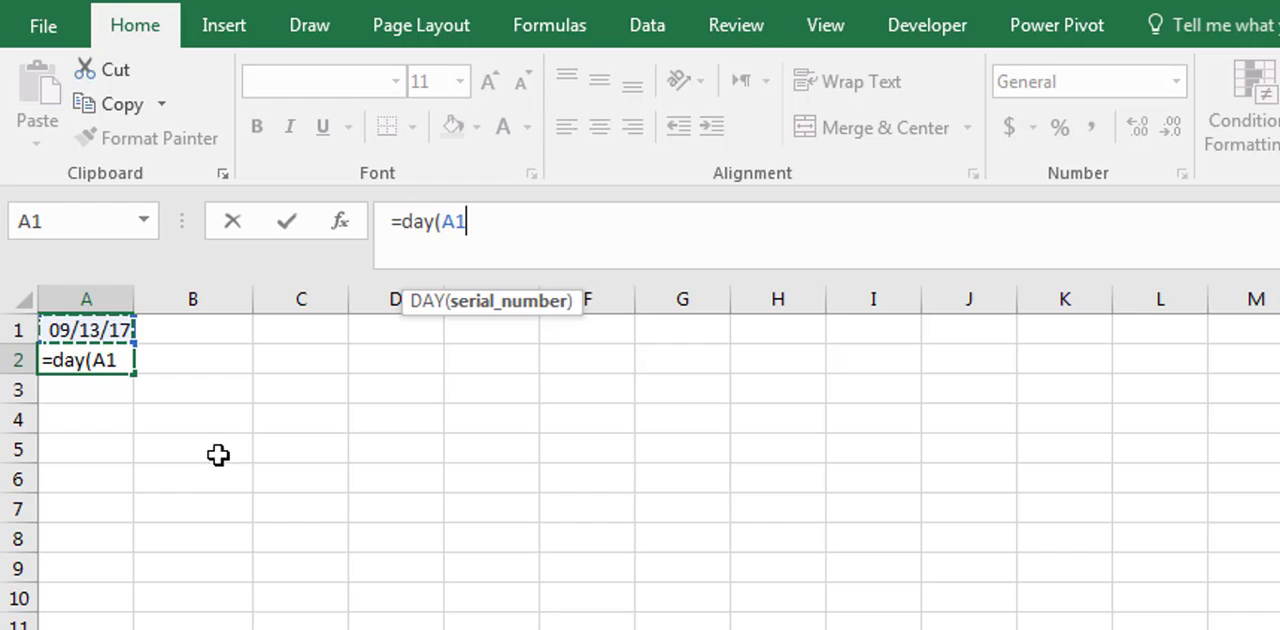
type(")")
key("Return")
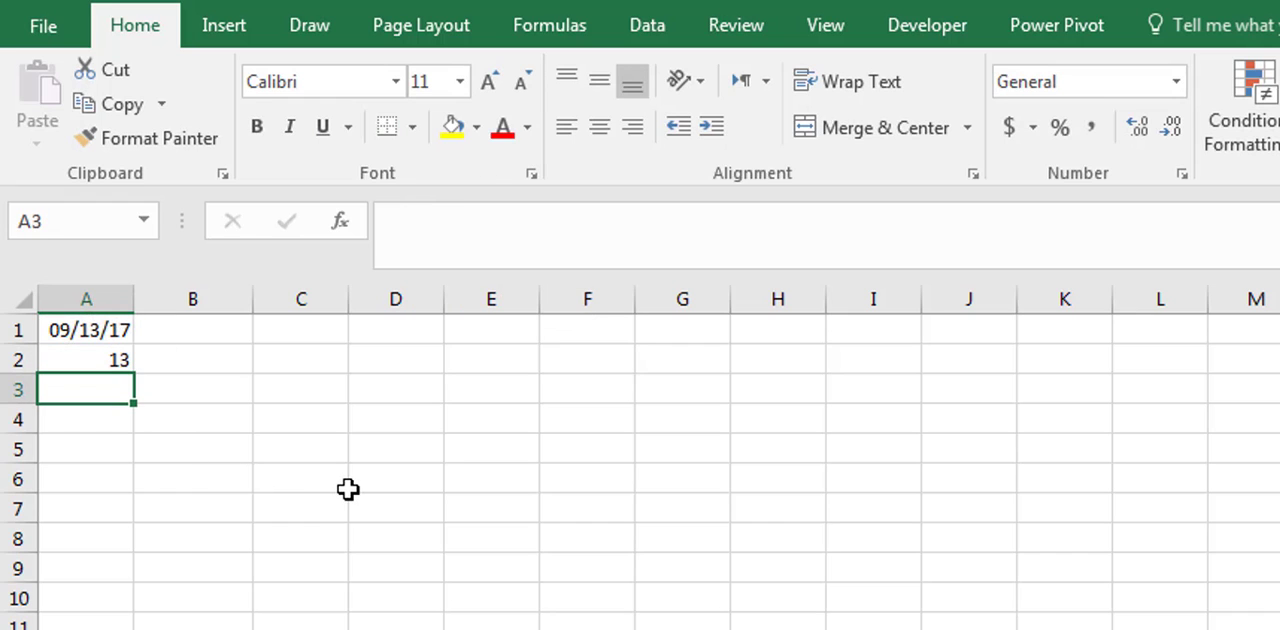
- Enter the formula =MONTH(A1) in cell A3 to extract the month number
type("=")
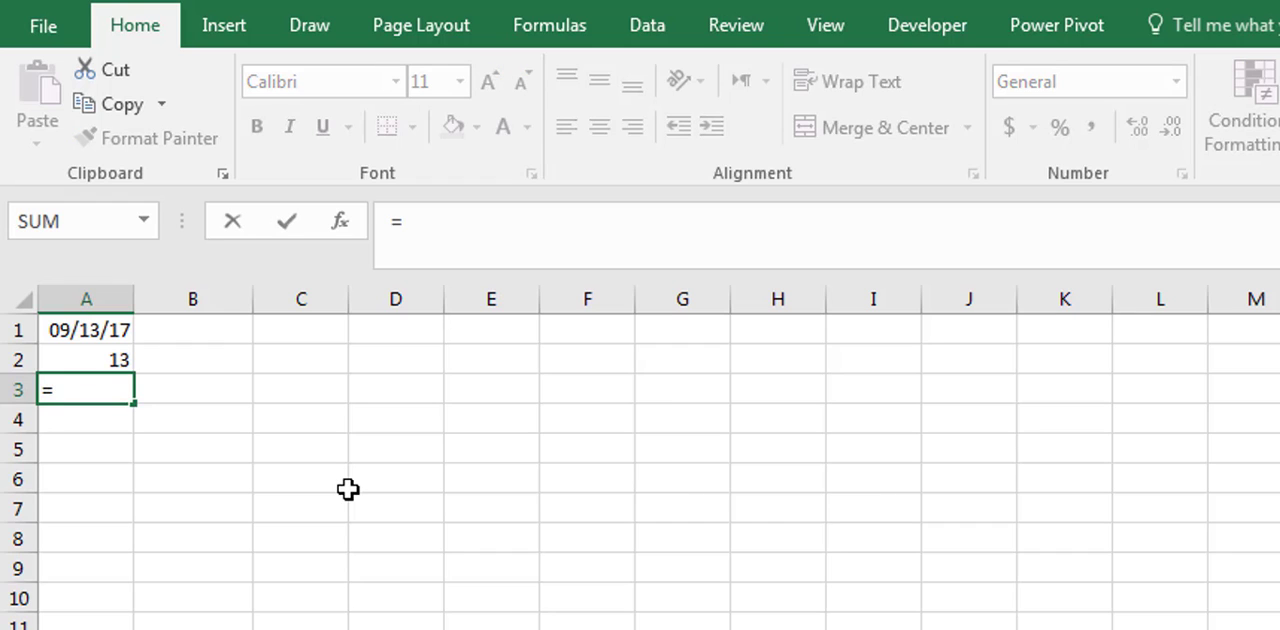
left_click(528, 214)
type("month(")
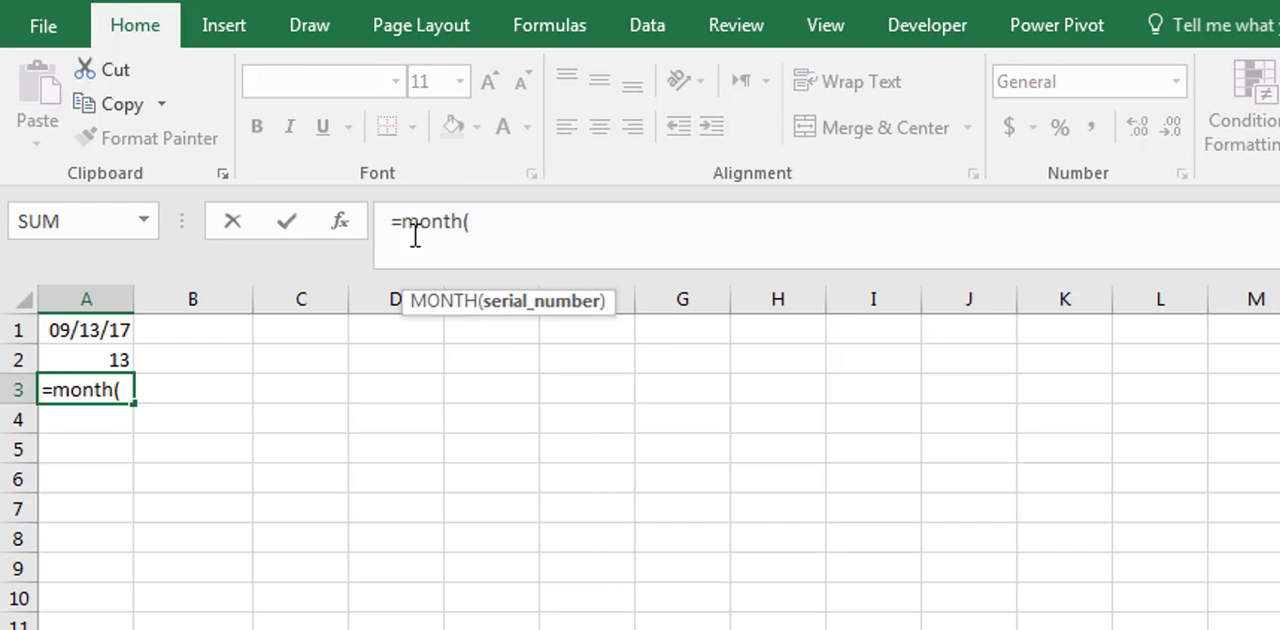
left_click(92, 332)
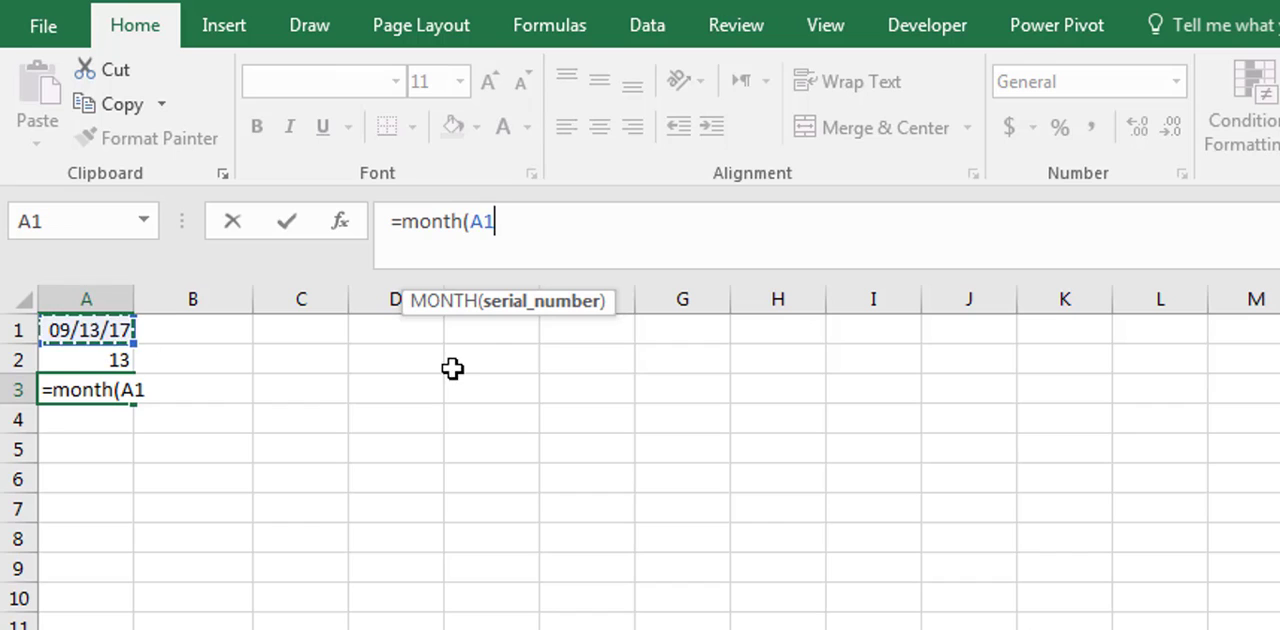
type(")")
key("Return")
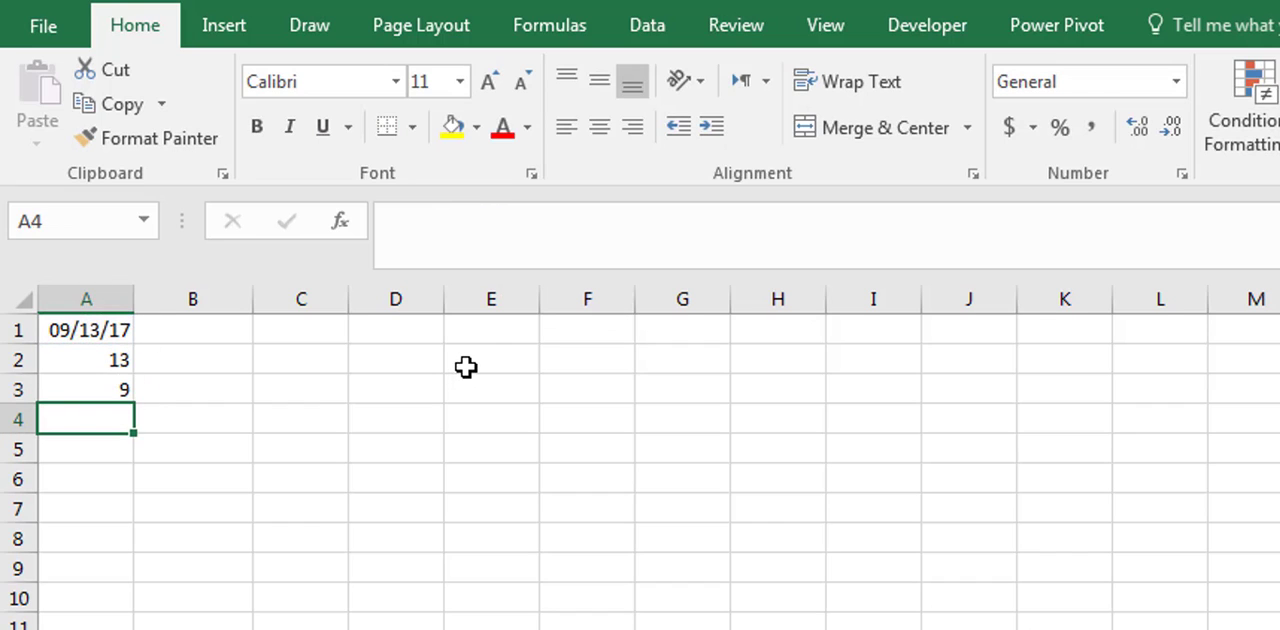
- Enter the formula =YEAR(A1) in cell A4 to extract the year
type("=year(")
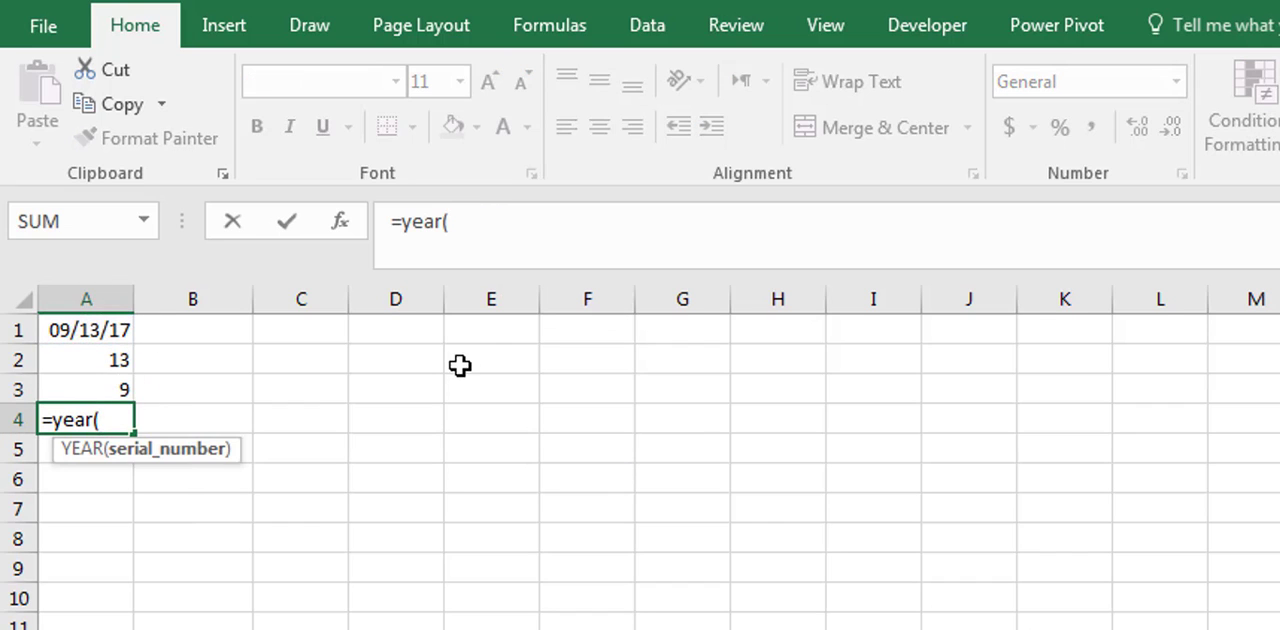
left_click(88, 330)
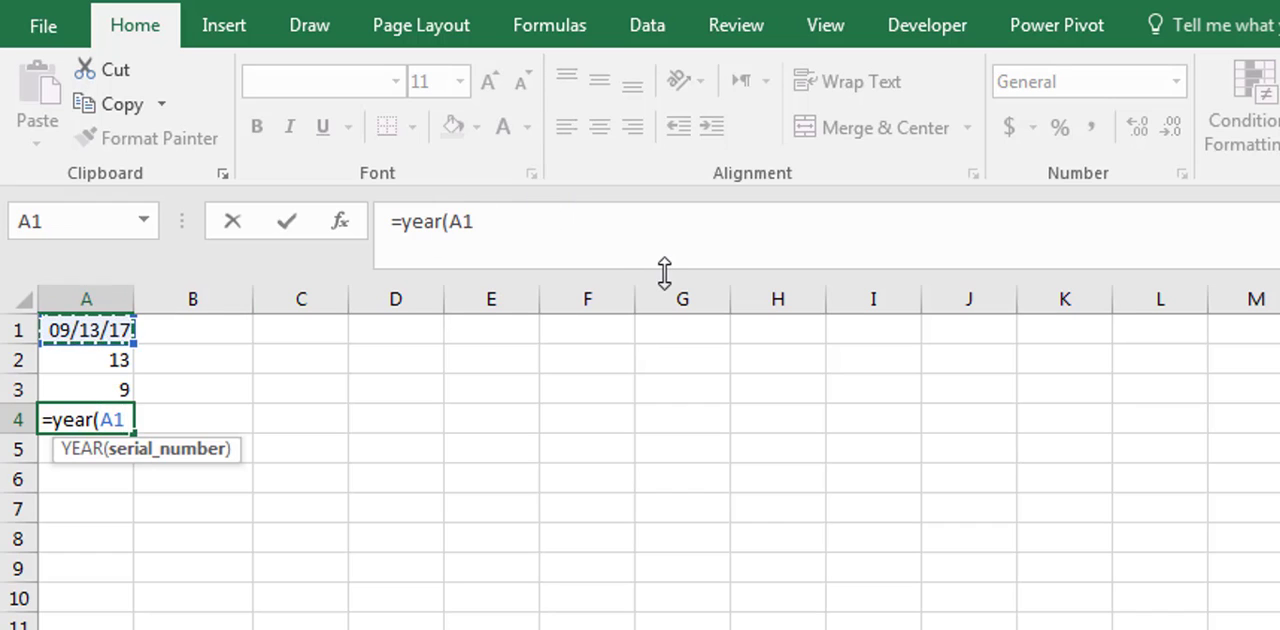
type(")")
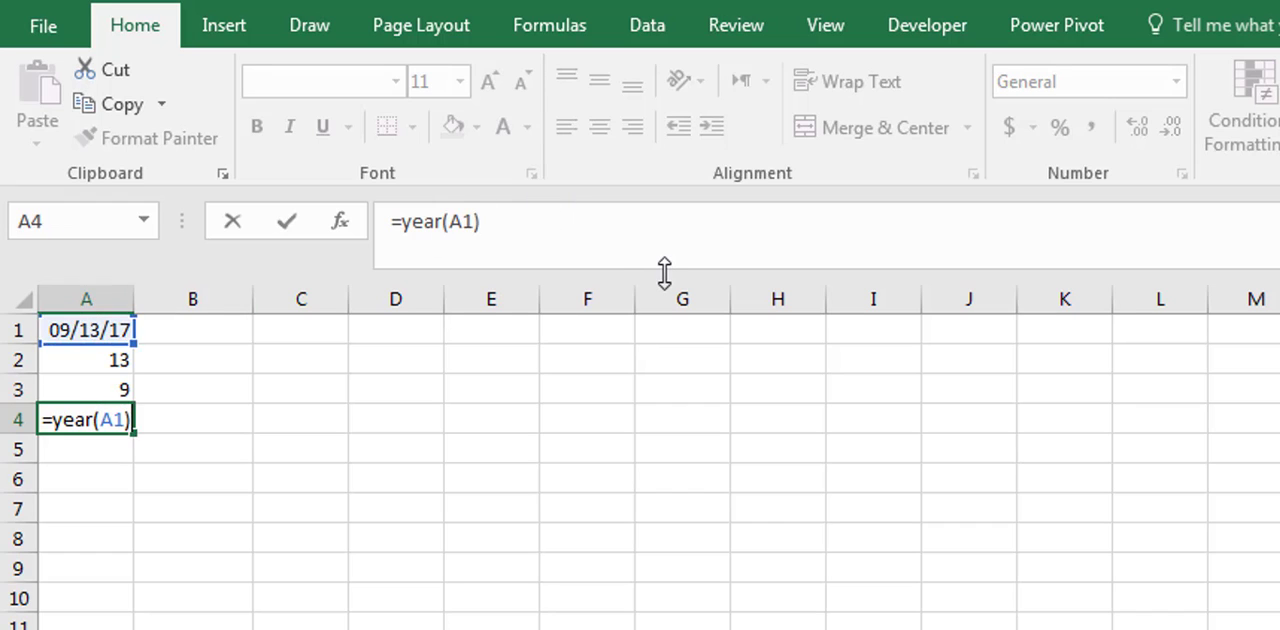
key("Return")
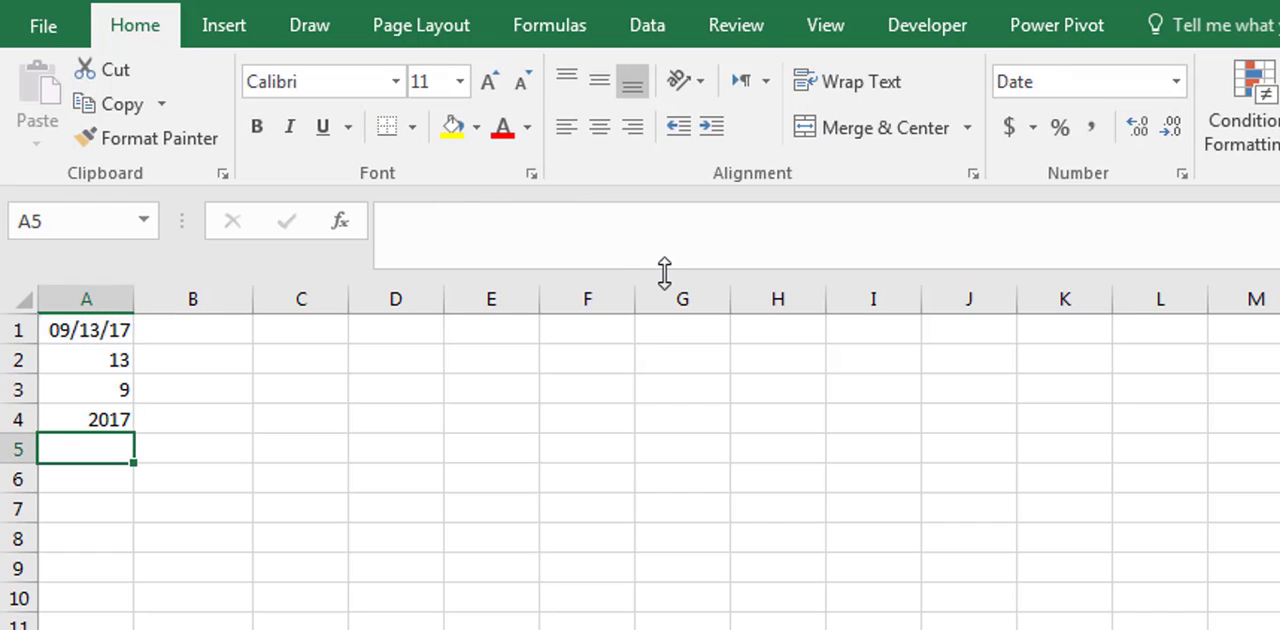
- Enter the formula =TEXT(A1,"dddd") in cell B2 to get the full weekday name of the date
left_click(211, 357)
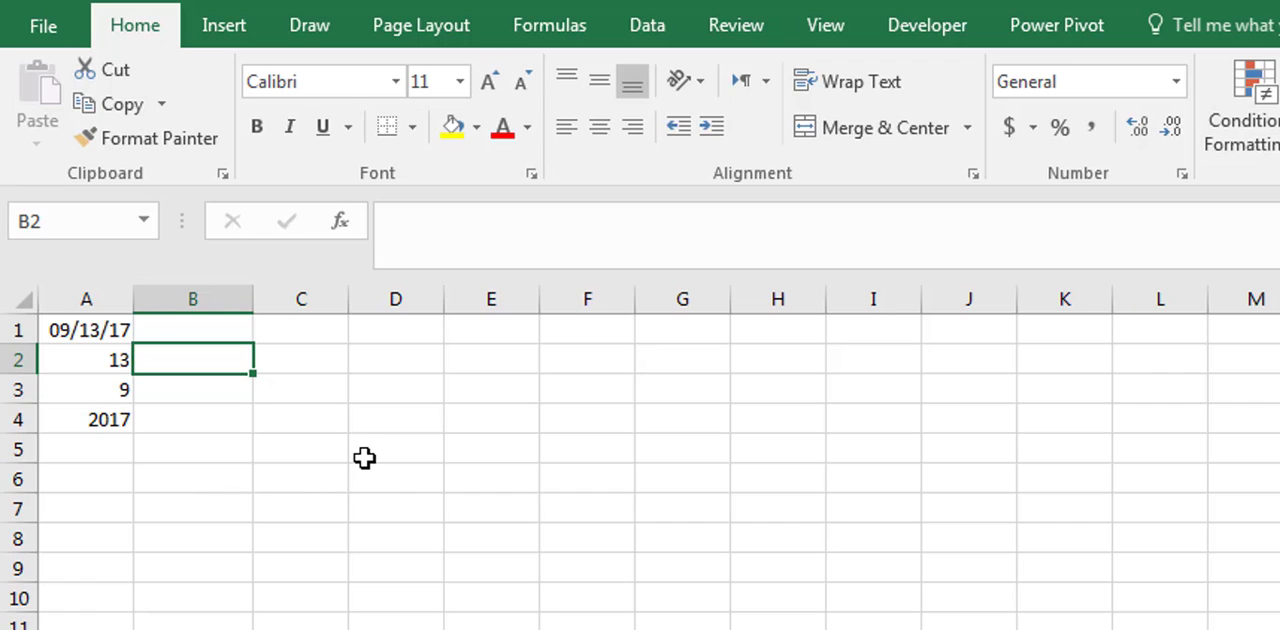
left_click(665, 226)
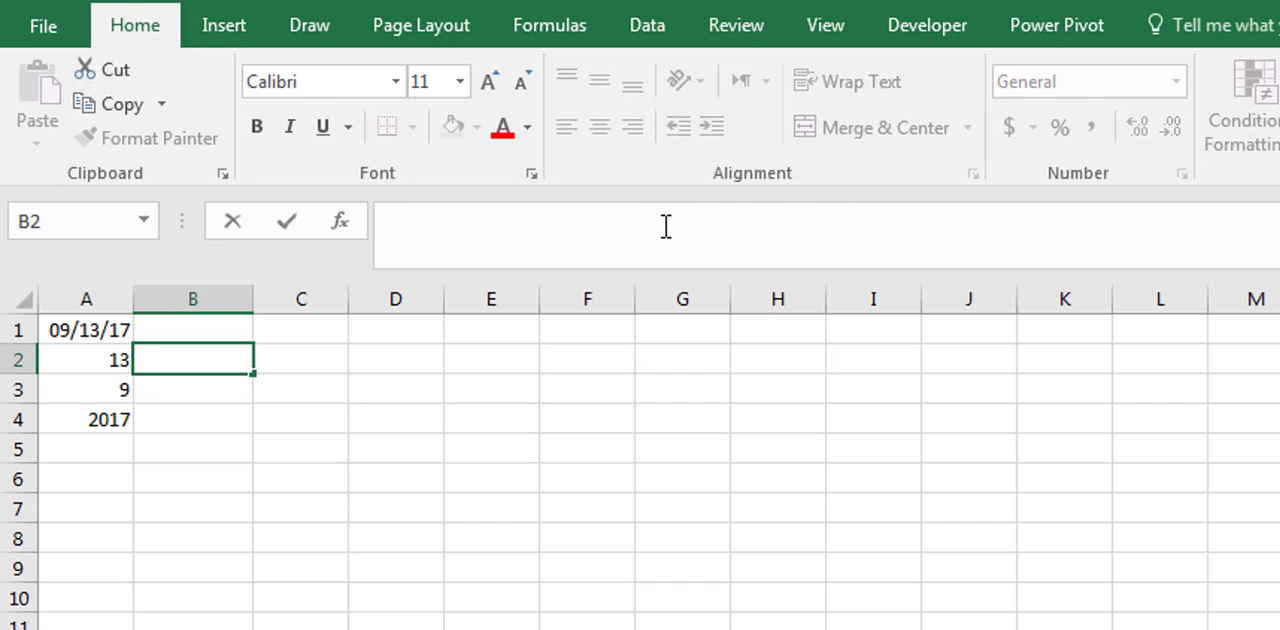
type("=text(")
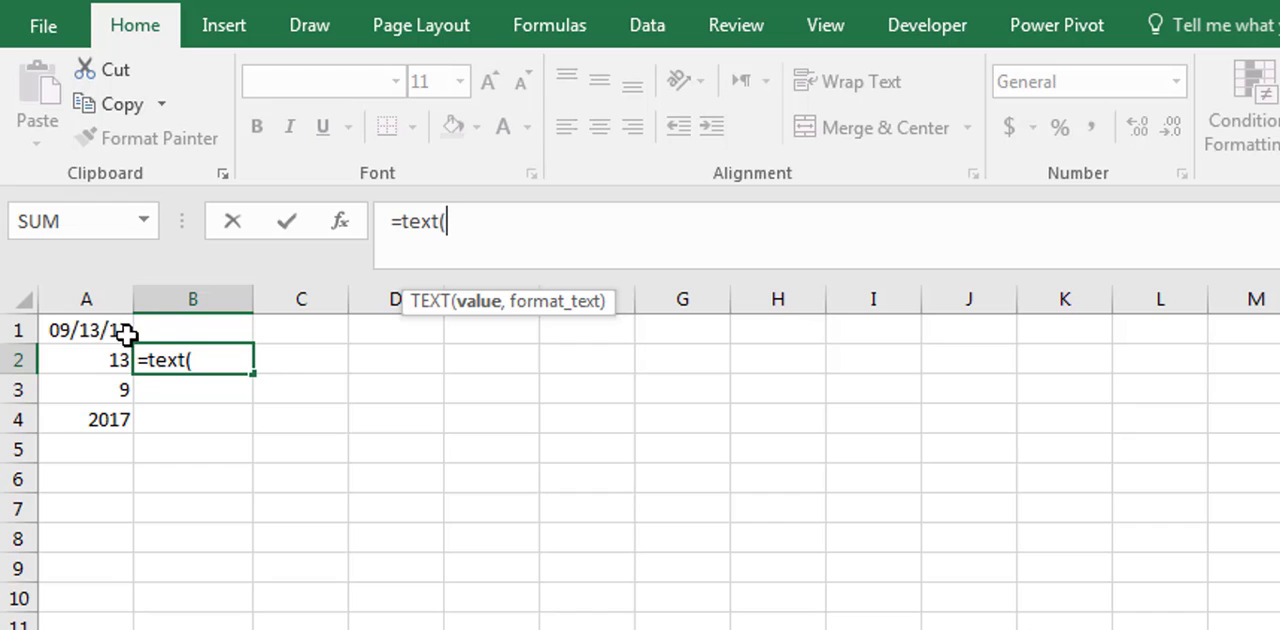
left_click(95, 335)
type(",")
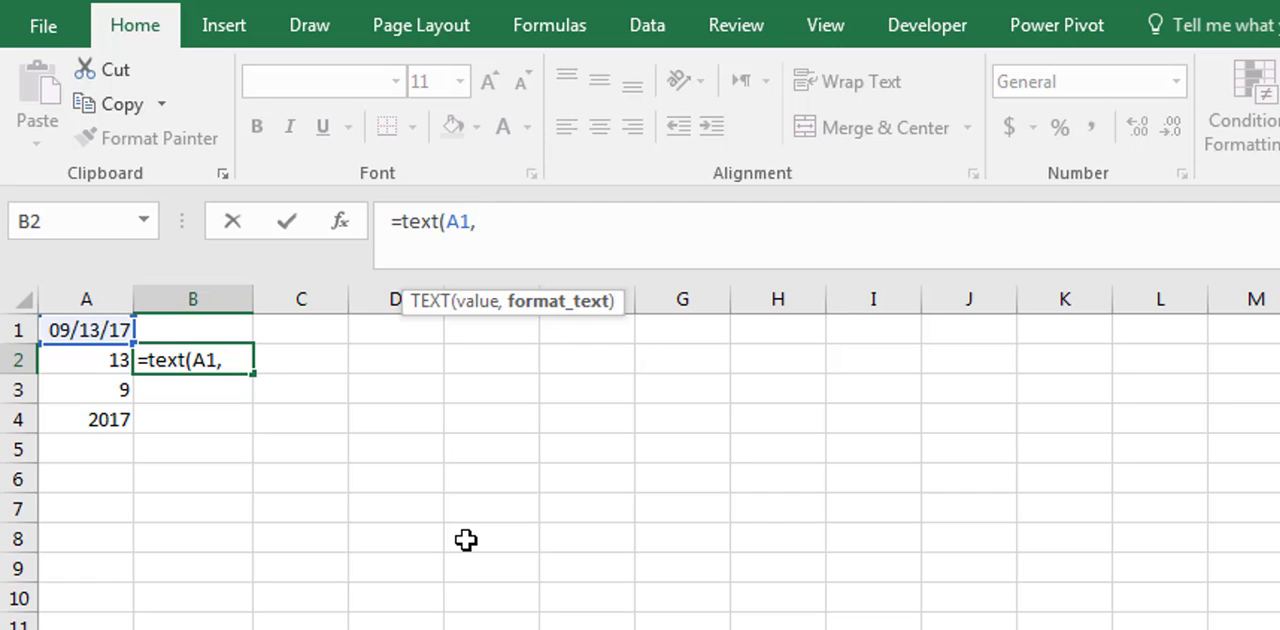
type("\"dddd")
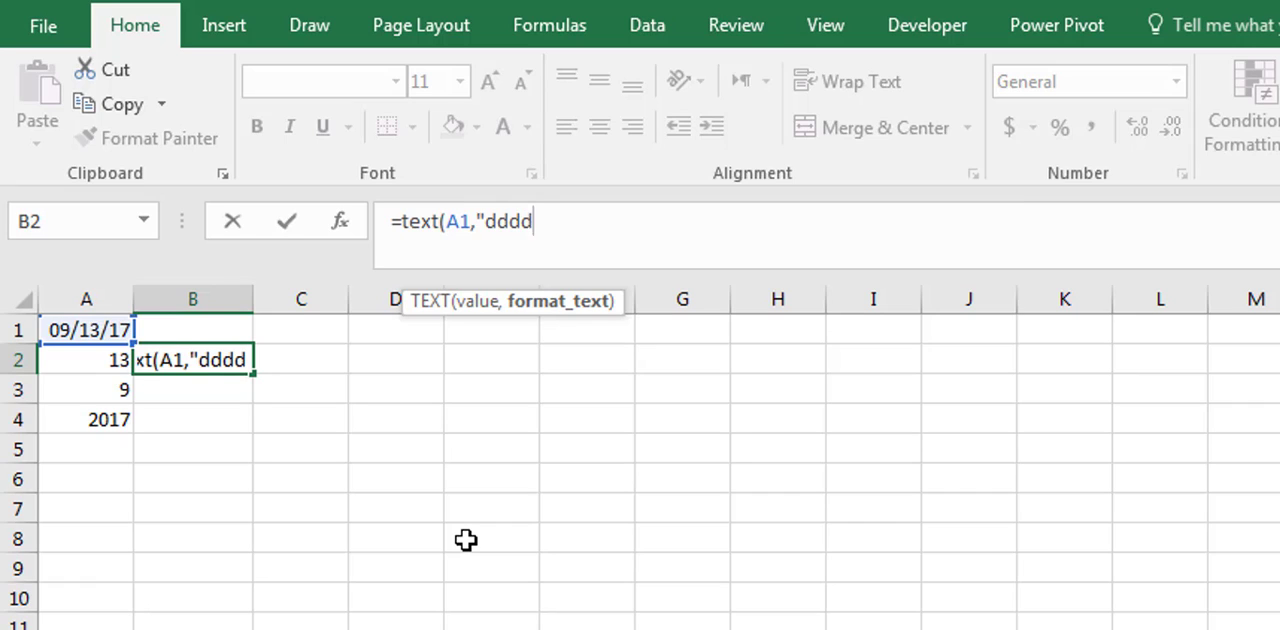
type("\"")
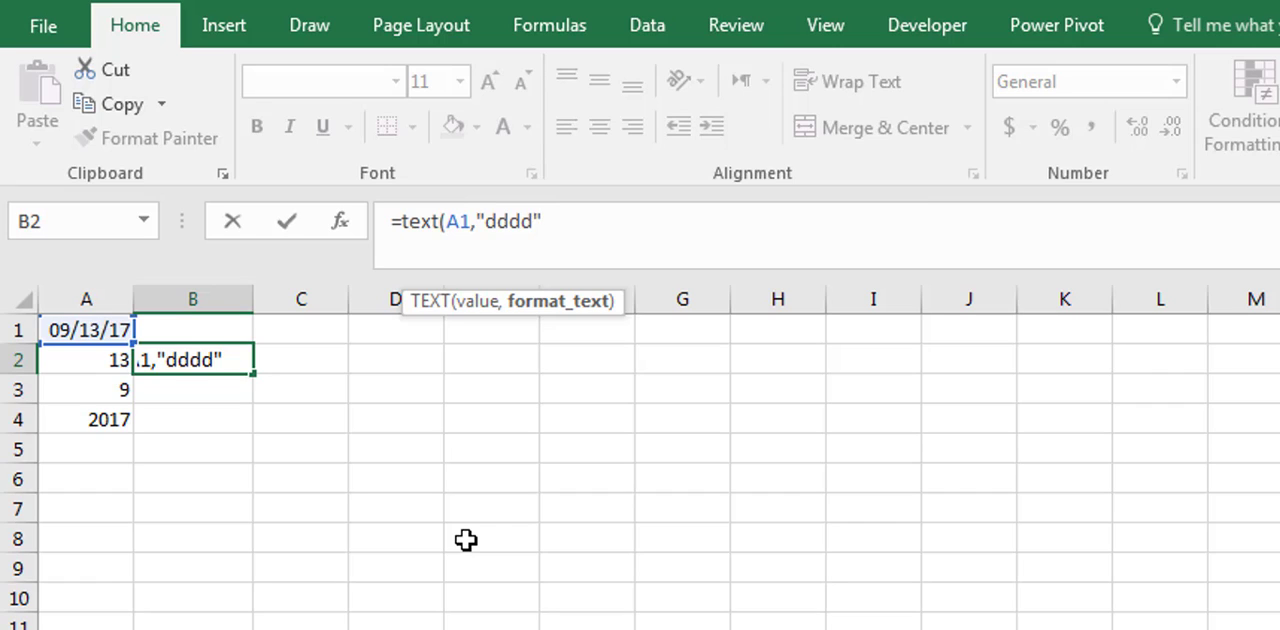
type(")")
key("Return")
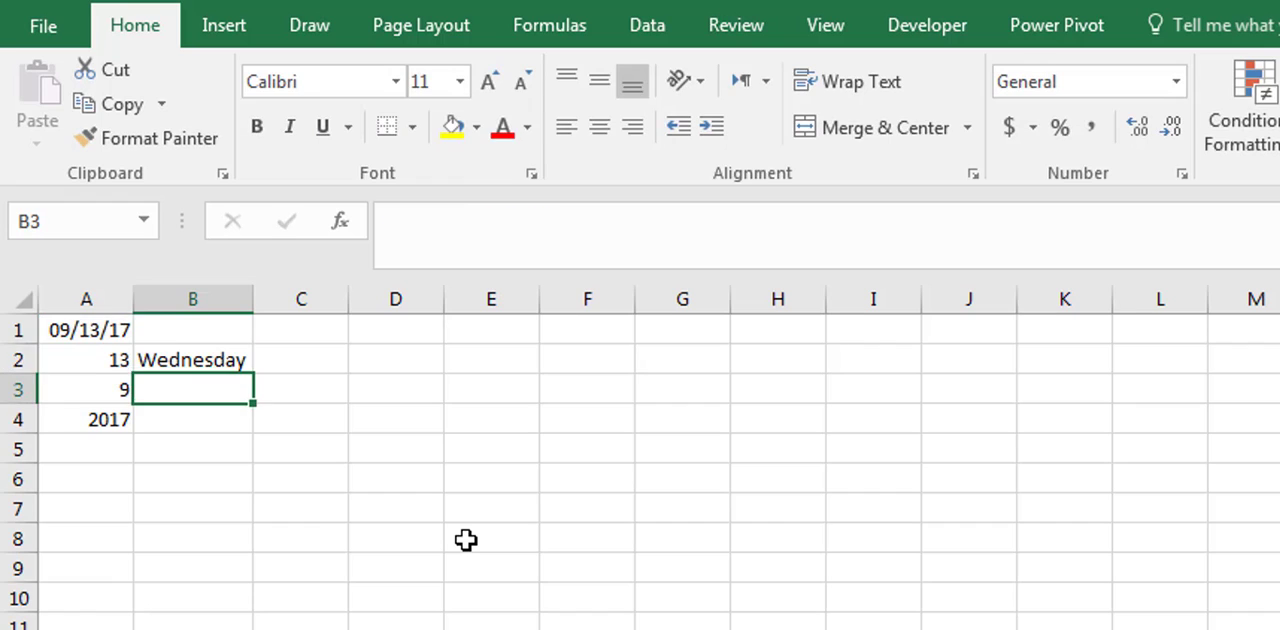
- Change the format code in B2's TEXT formula to "ddd" for the abbreviated weekday name
key("Up")
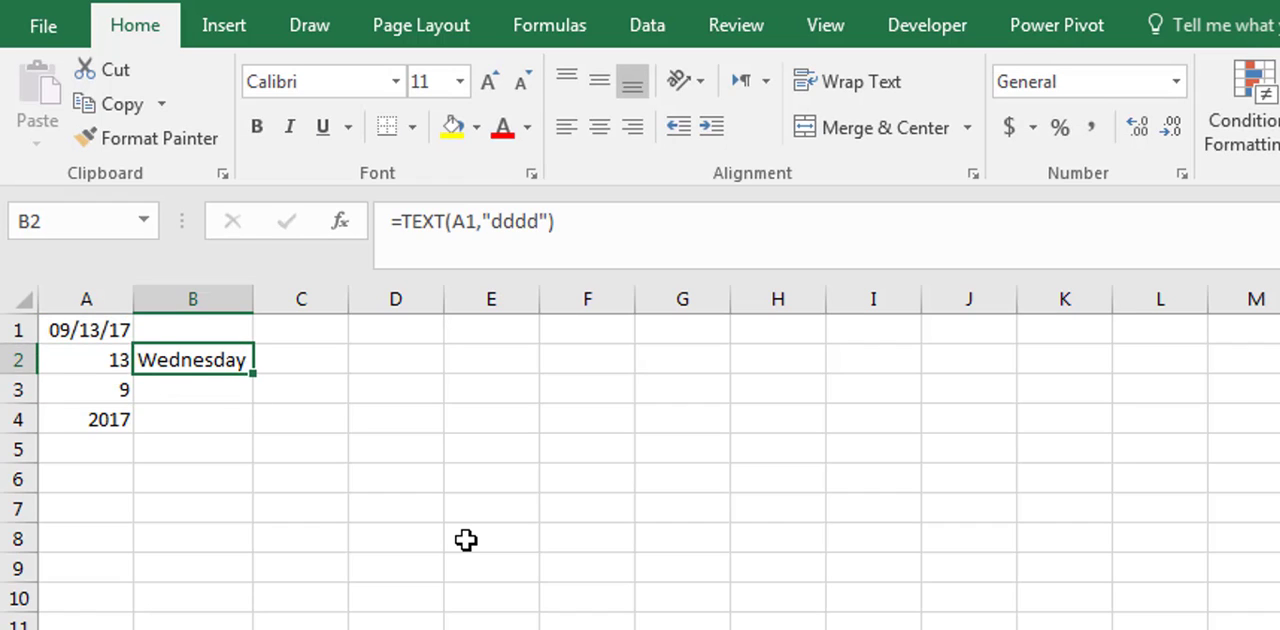
left_click(541, 222)
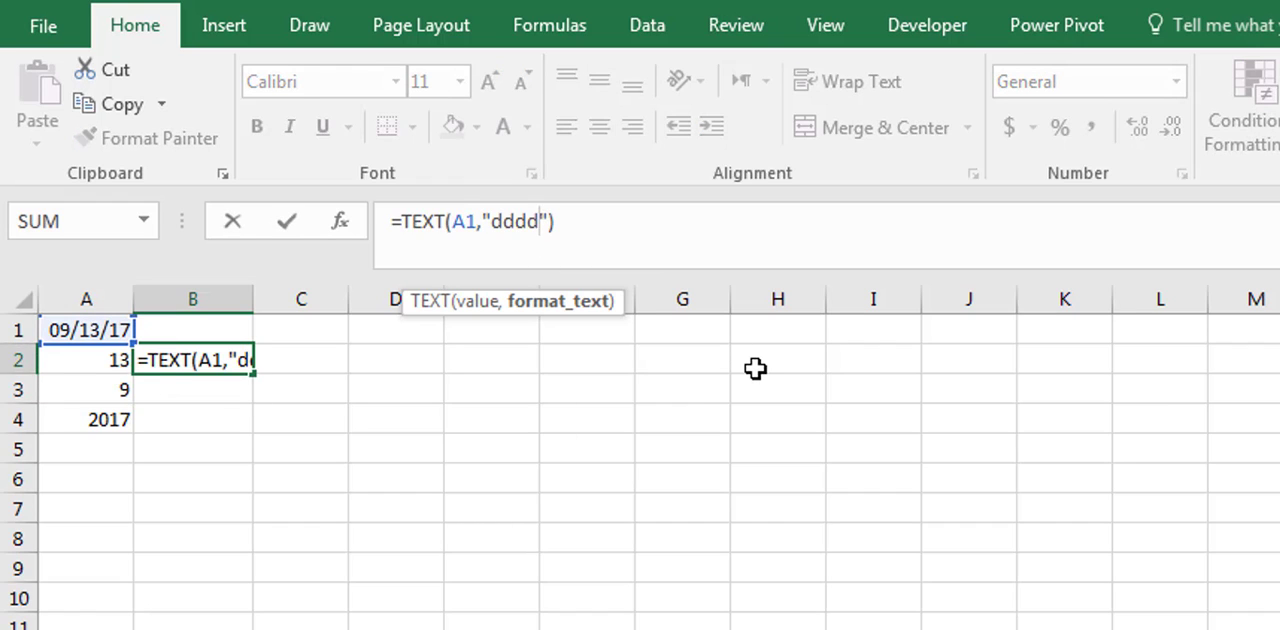
key("BackSpace")
key("Return")
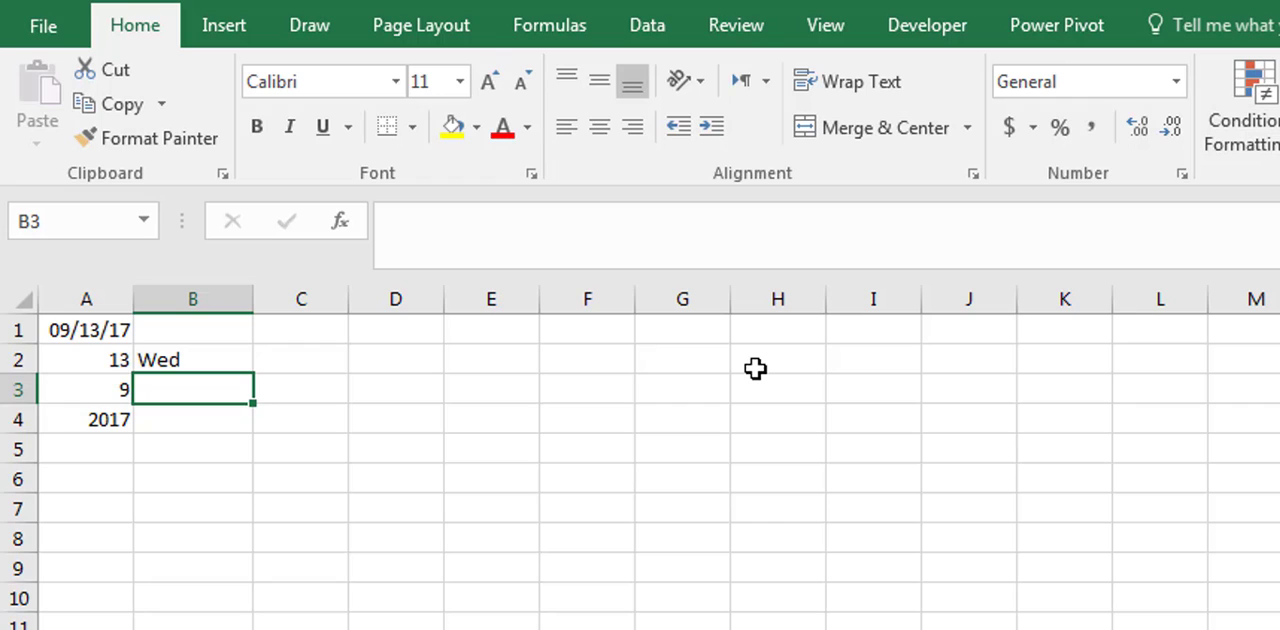
- Change the format code in B2's TEXT formula to "dddd" for the full weekday name
key("Up")
left_click(528, 222)
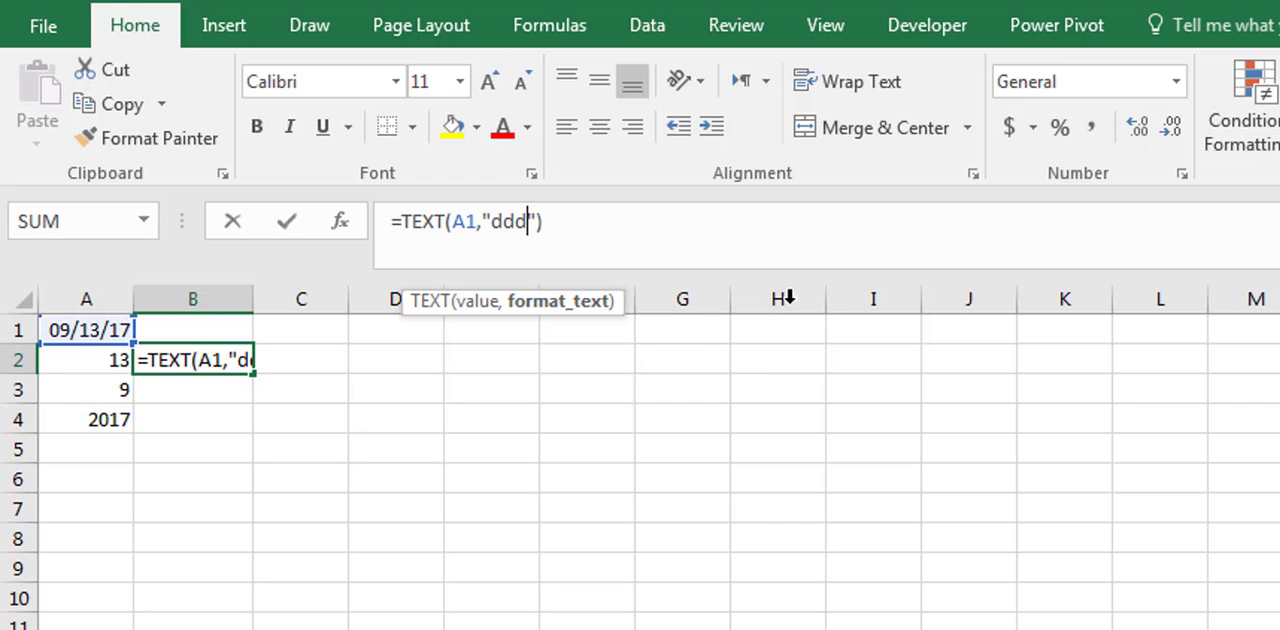
type("d")
key("Return")
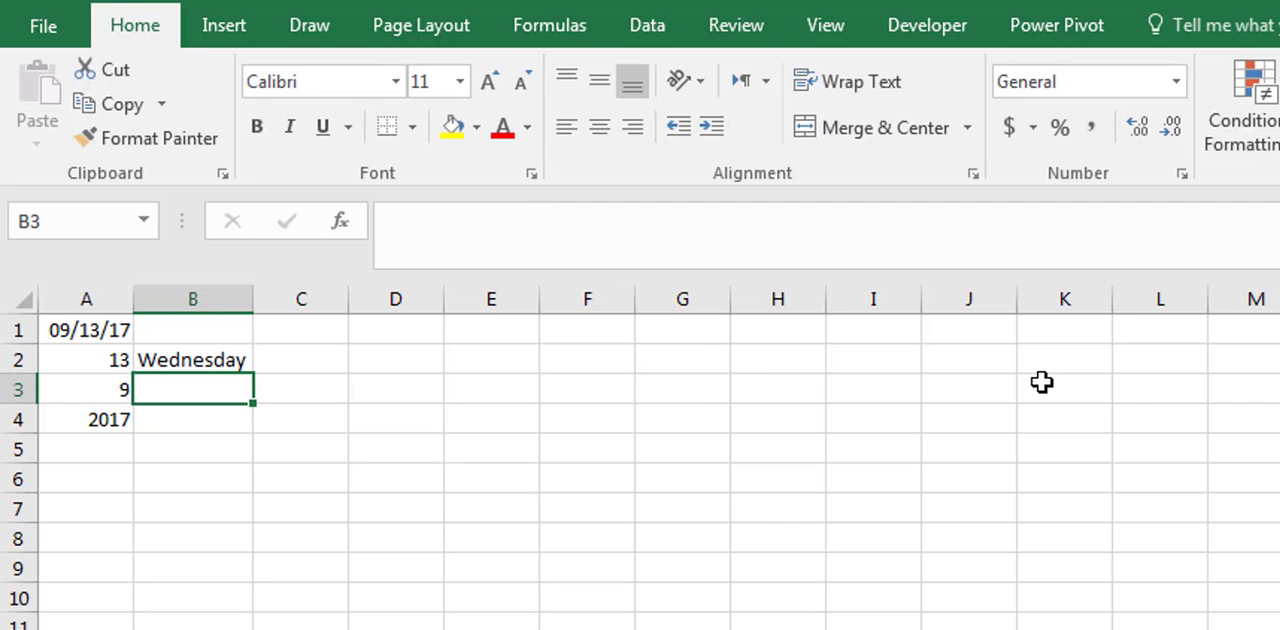
- Enter the formula =TEXT(A1,"mmmm") in cell B3 to get the full month name
type("=")
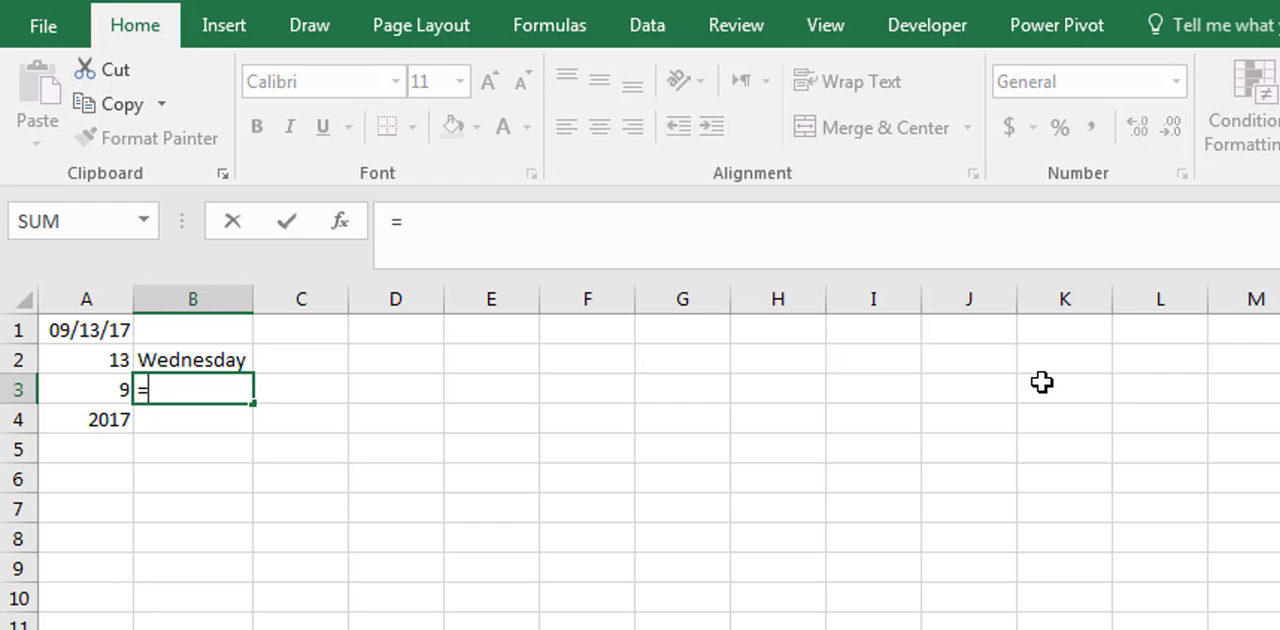
type("tex(")
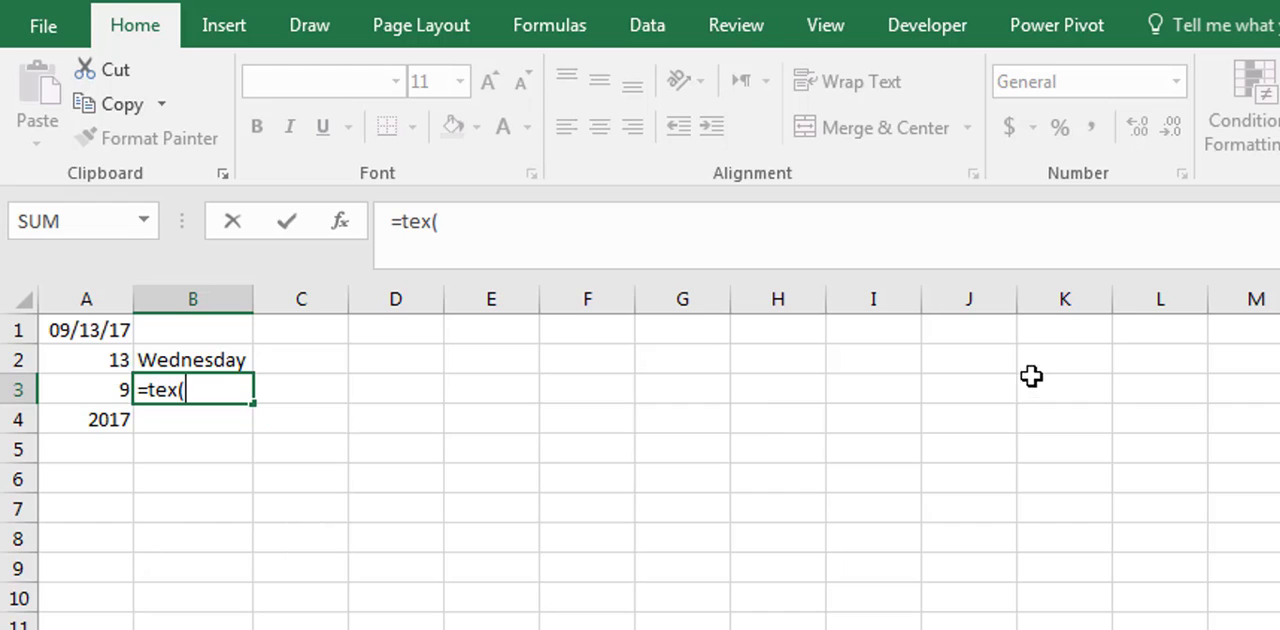
key("BackSpace")
type("t(")
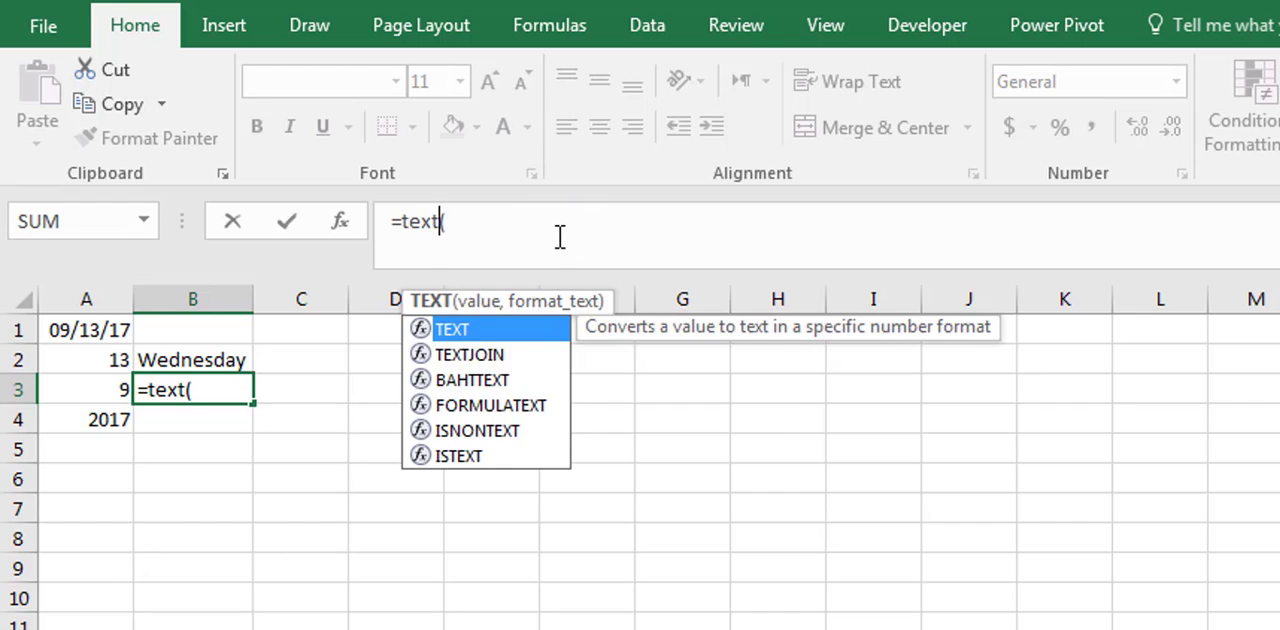
left_click(88, 329)
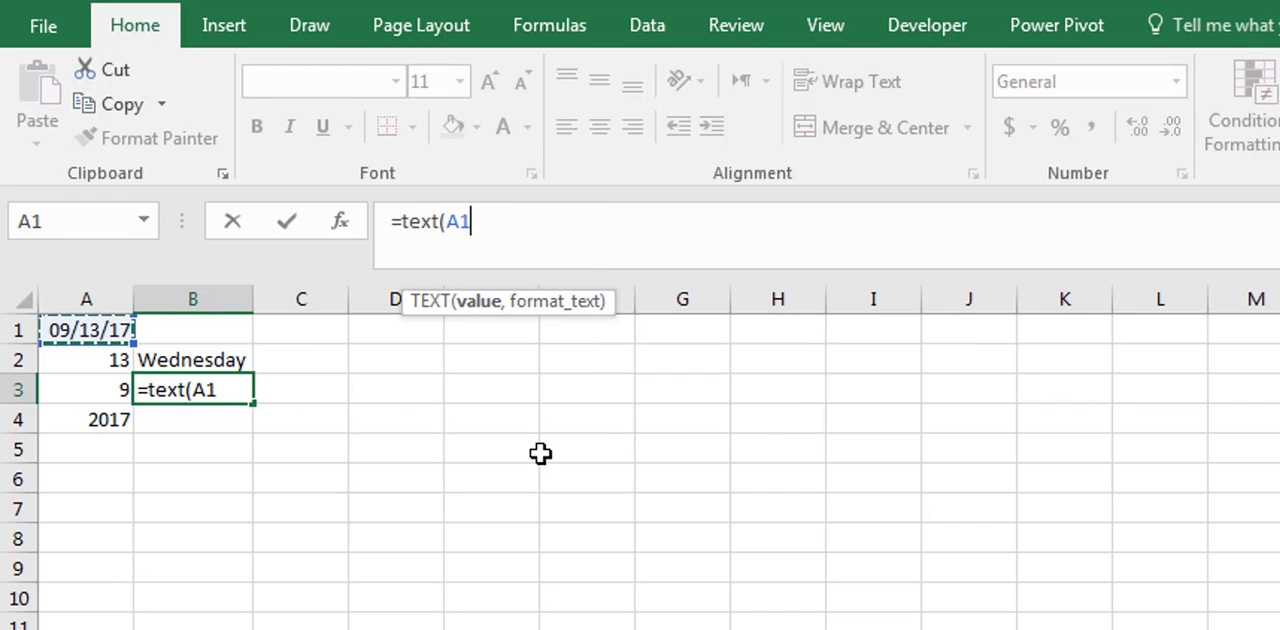
type(",\"")
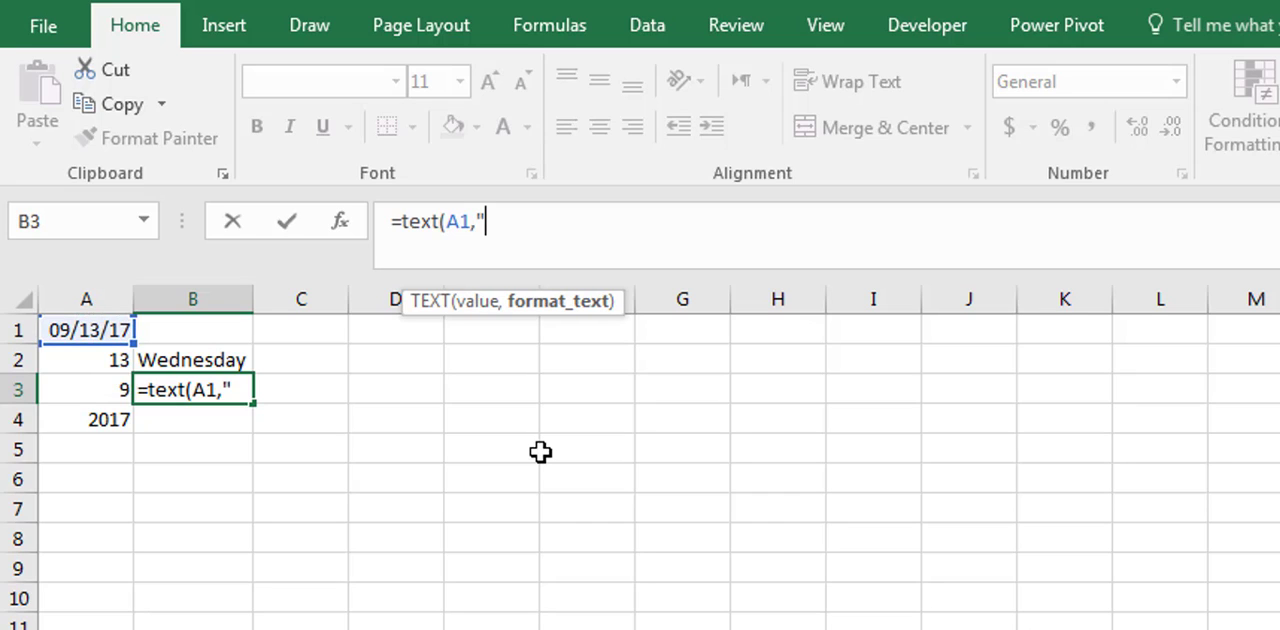
type("mmmm\")")
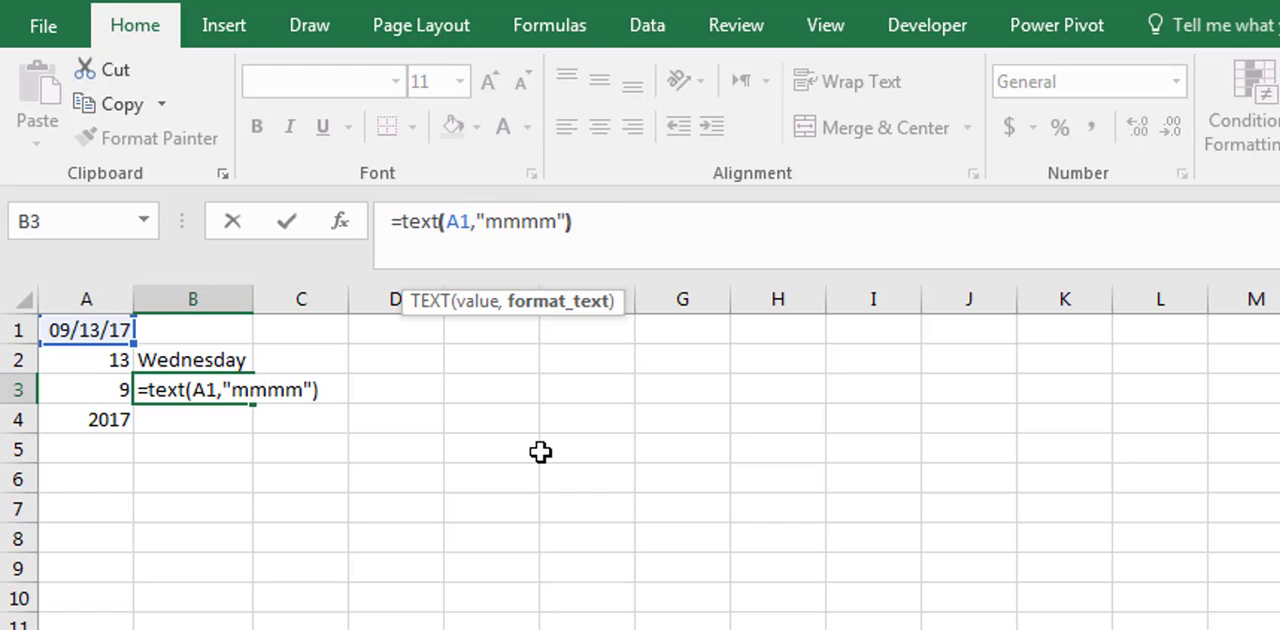
key("Return")
- Change the format code in B3's TEXT formula to "mmm" for the abbreviated month name
key("Up")
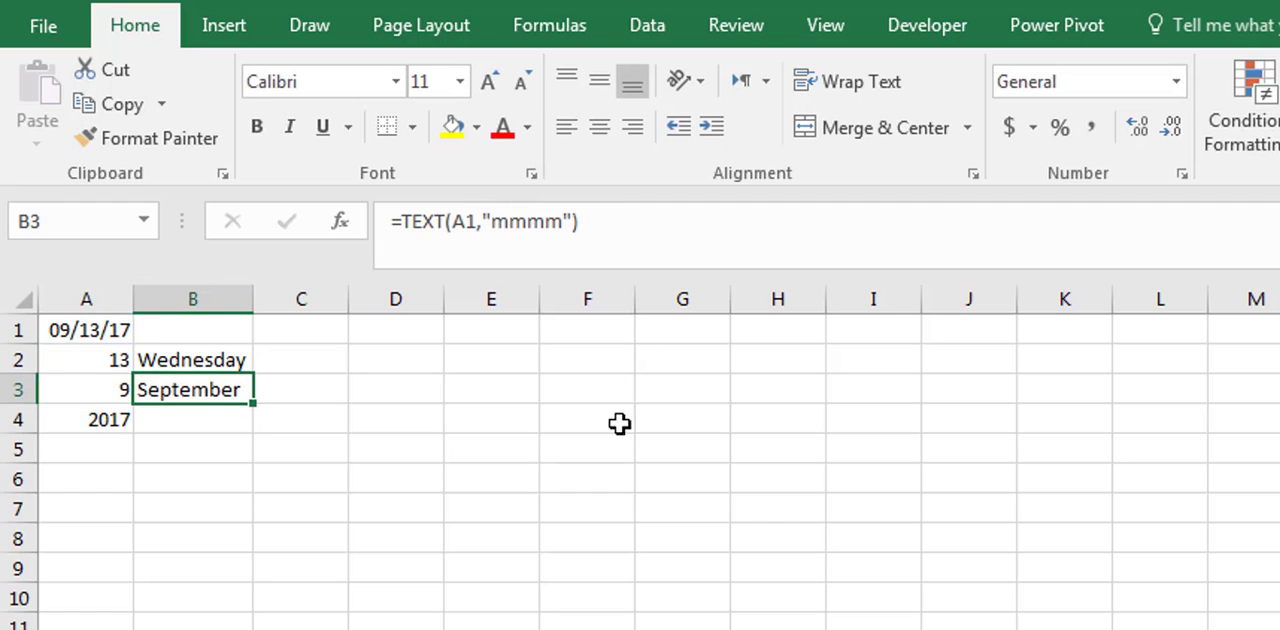
left_click(546, 221)
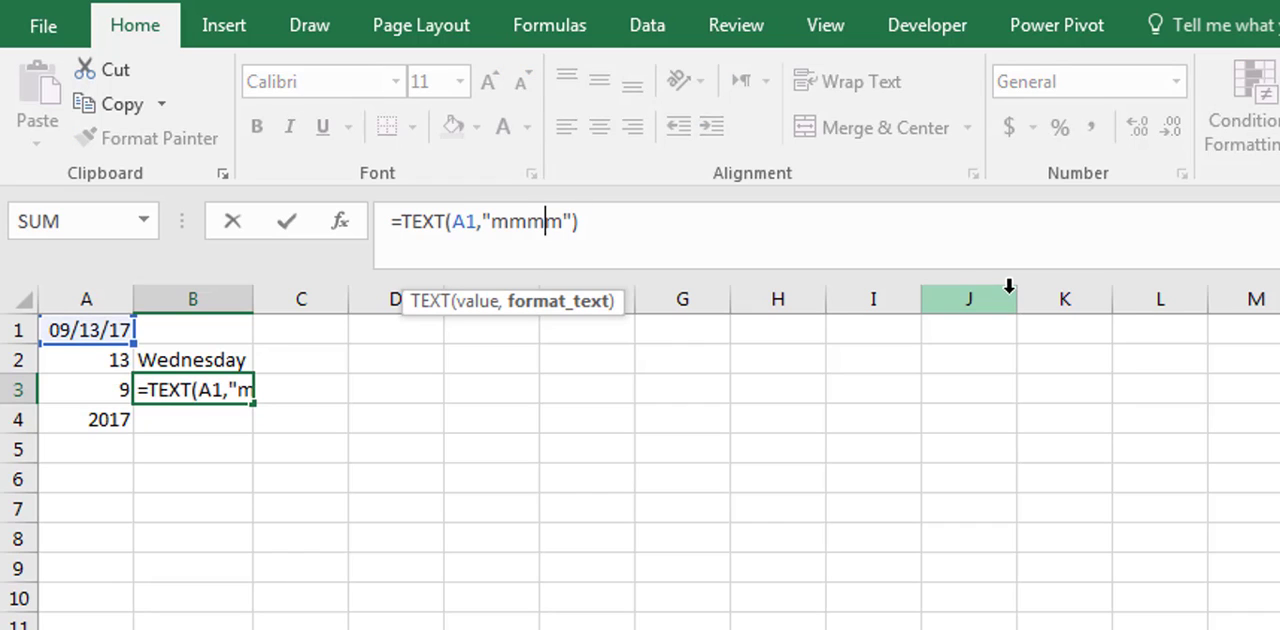
key("BackSpace")
key("Return")
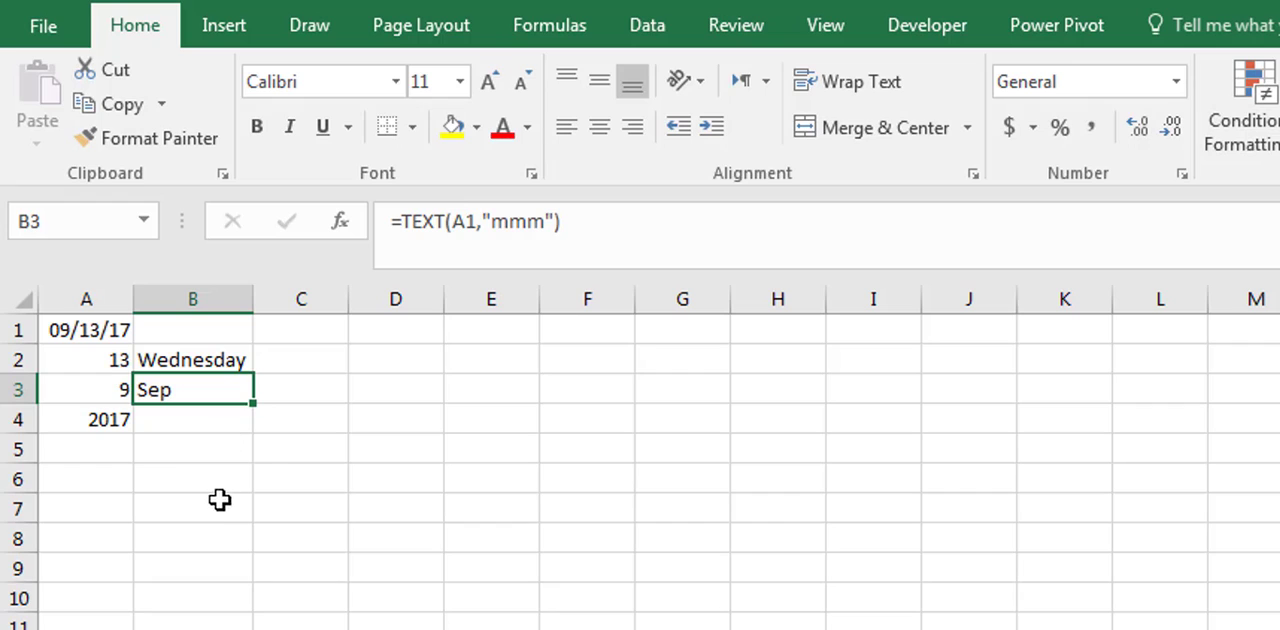
- Enter the formula =TEXT(A1,"yyyy") in cell B4 to get the four-digit year as text
left_click(209, 416)
type("=")
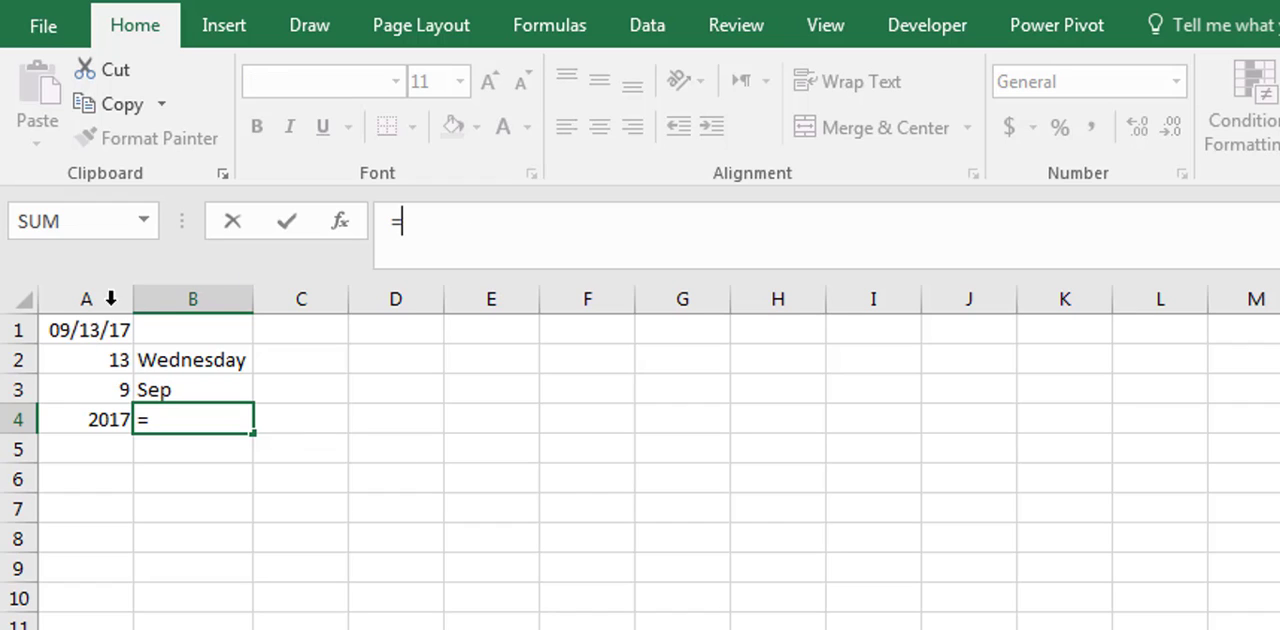
left_click(101, 332)
key("BackSpace")
key("BackSpace")
type("text(")
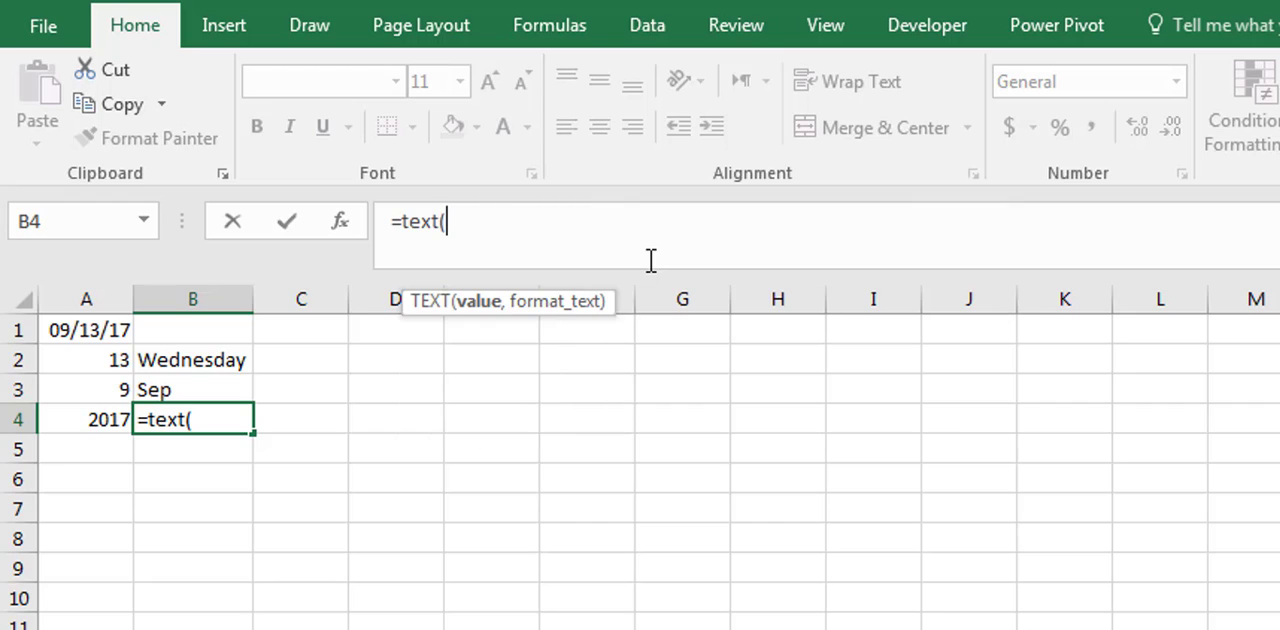
left_click(88, 330)
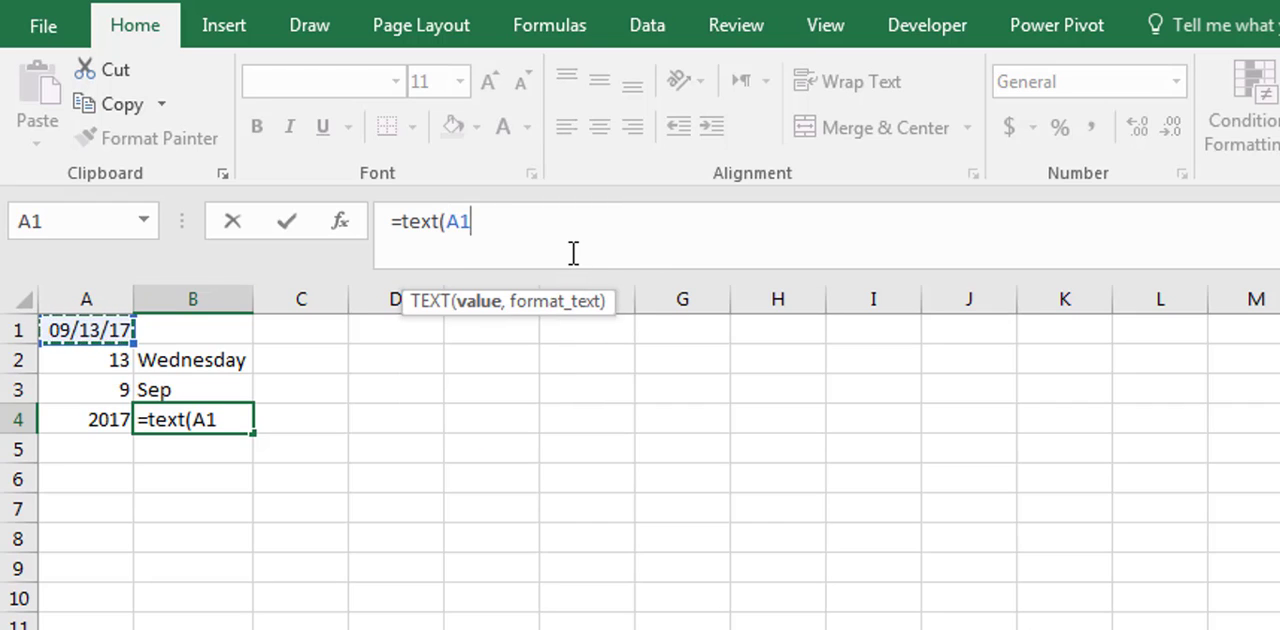
type(",\"yyyy")
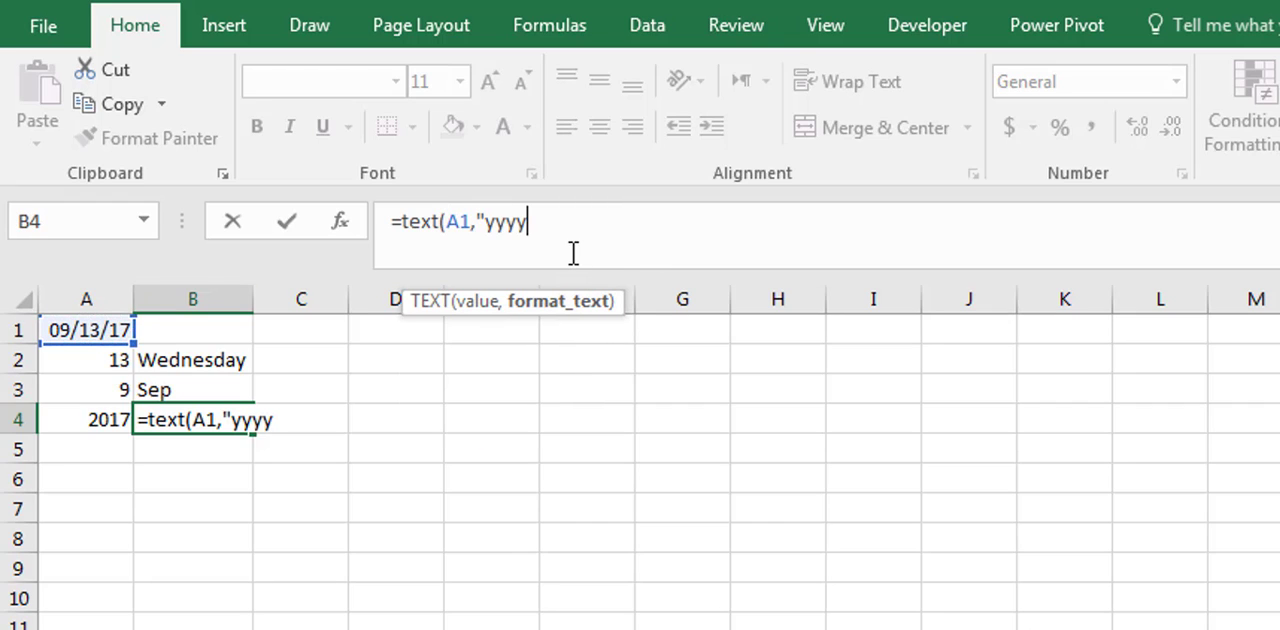
key("Return")
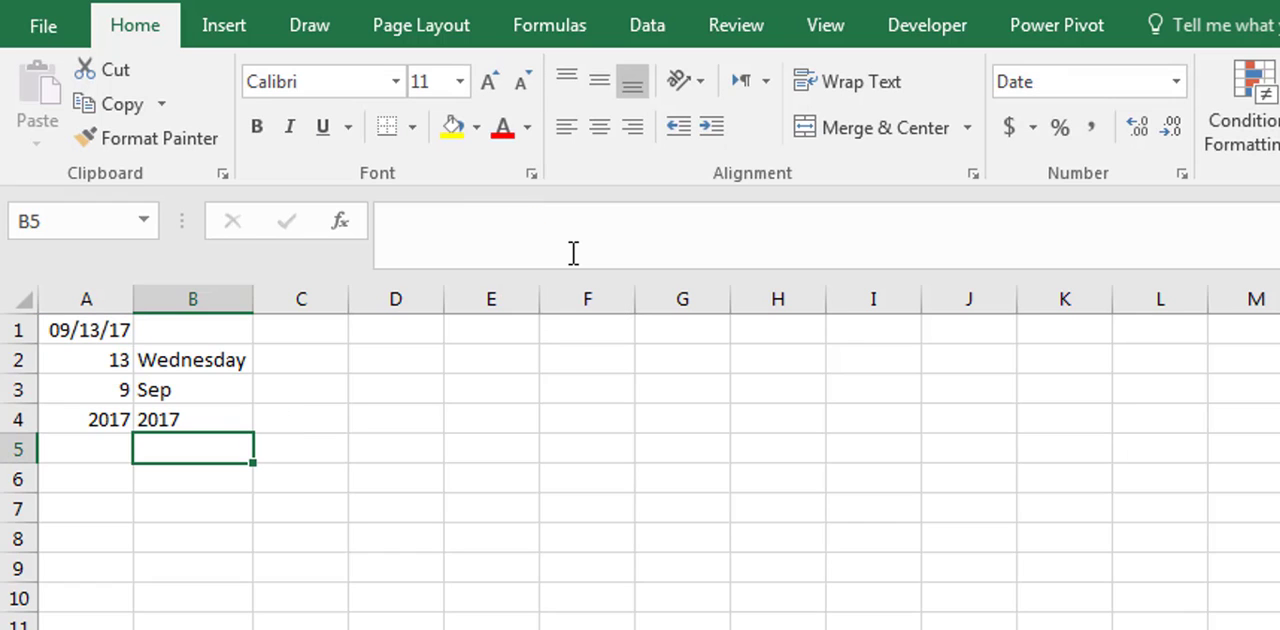
- Review the year text formula in B4 and the day, month and year formulas in A2 through A4
left_click(231, 413)
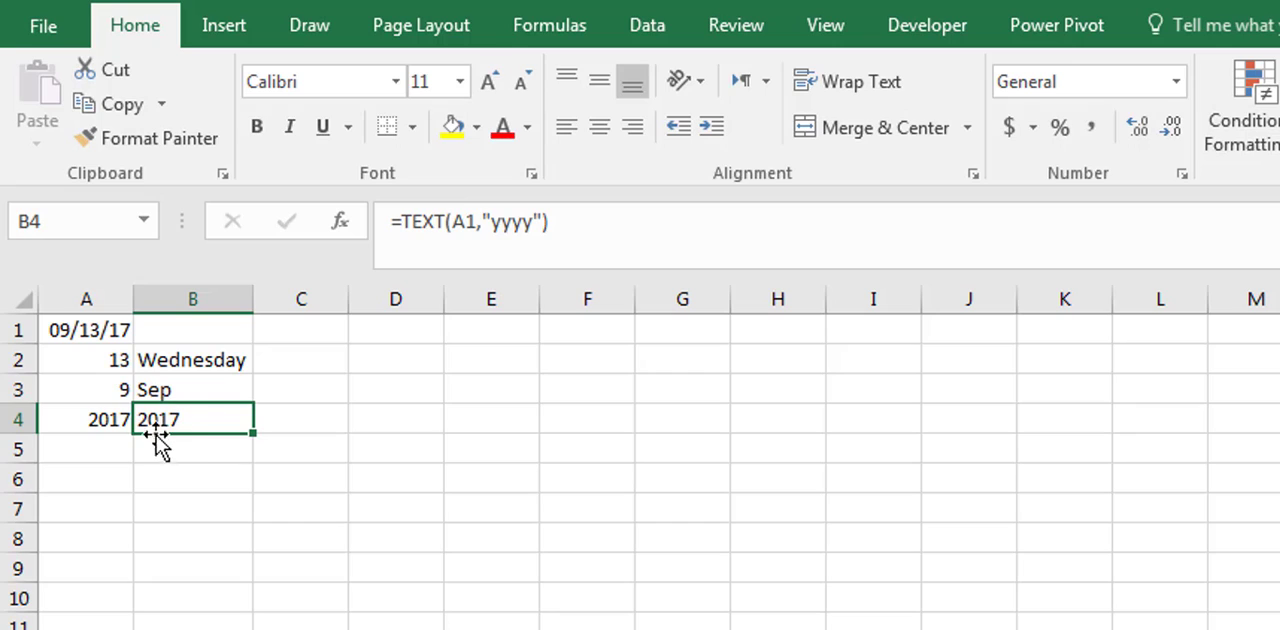
key("Down")
key("Left")
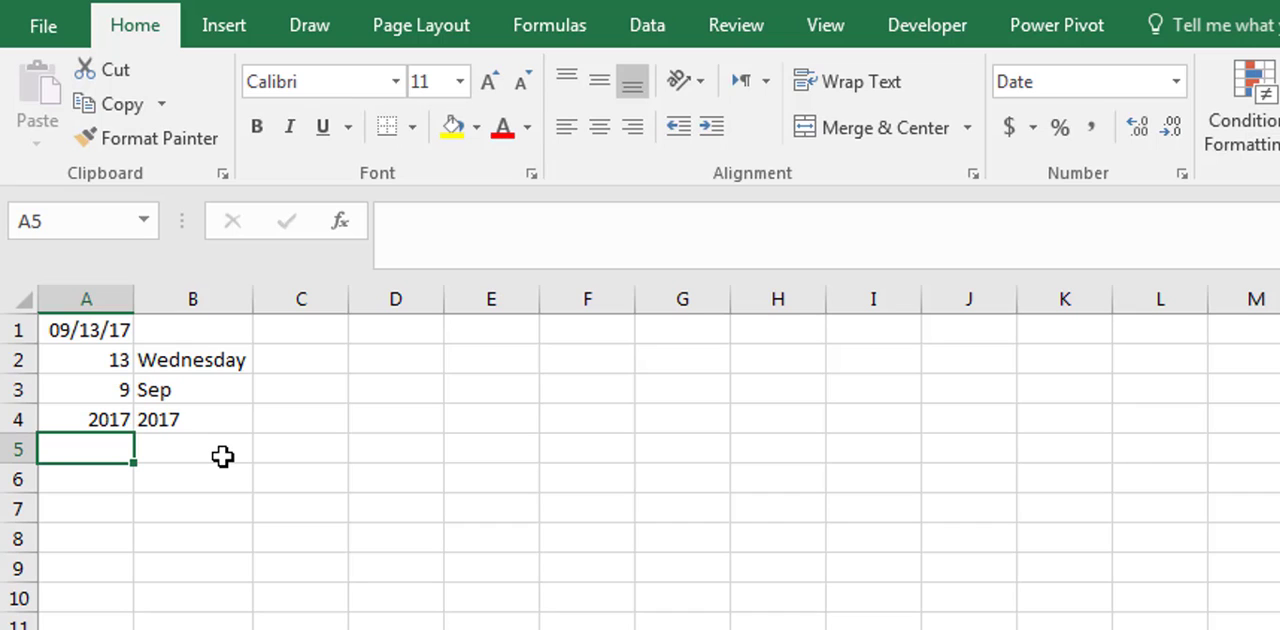
left_click(76, 365)
left_click(72, 389)
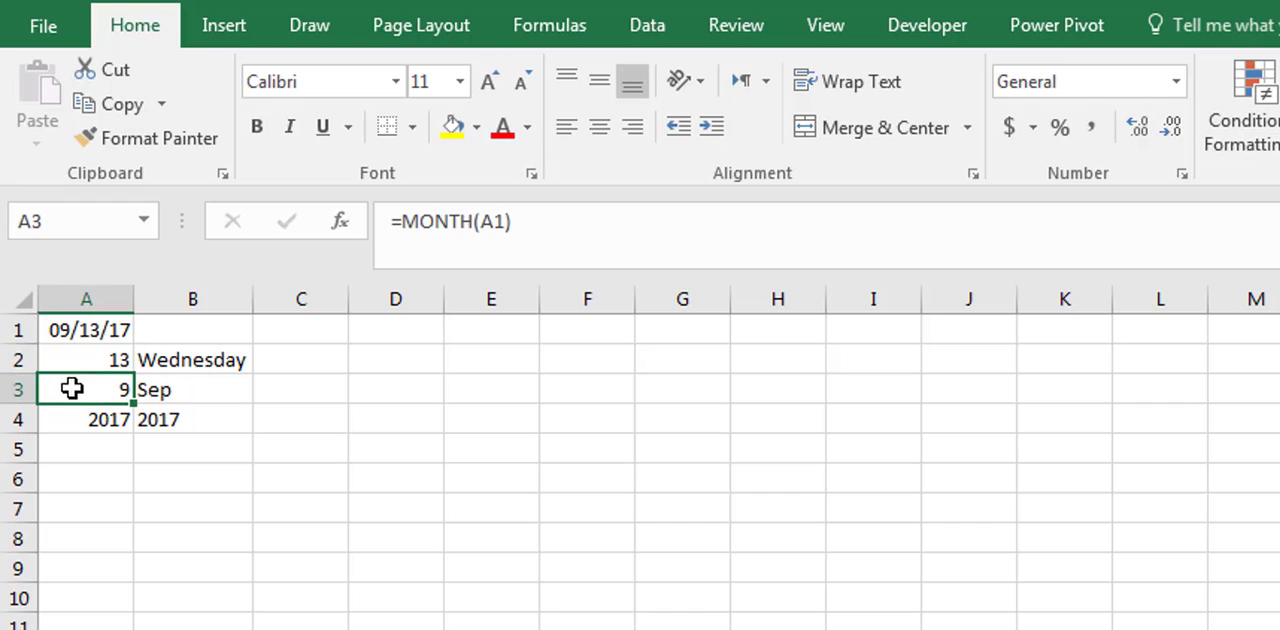
left_click(64, 422)
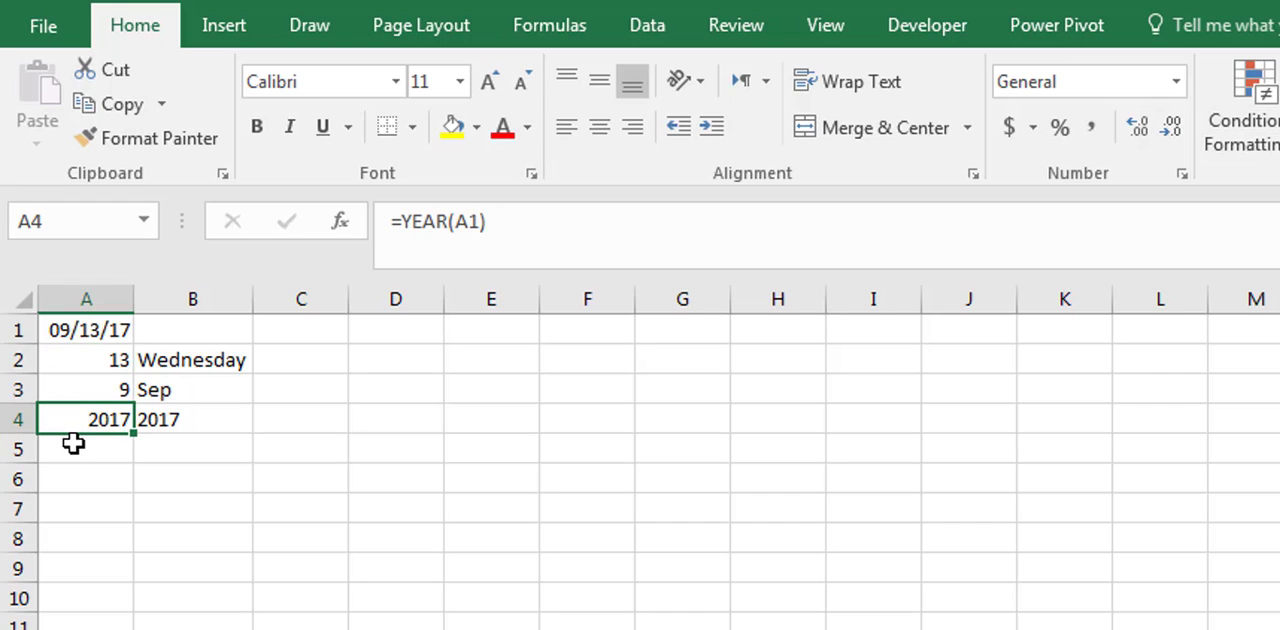
left_click(70, 448)
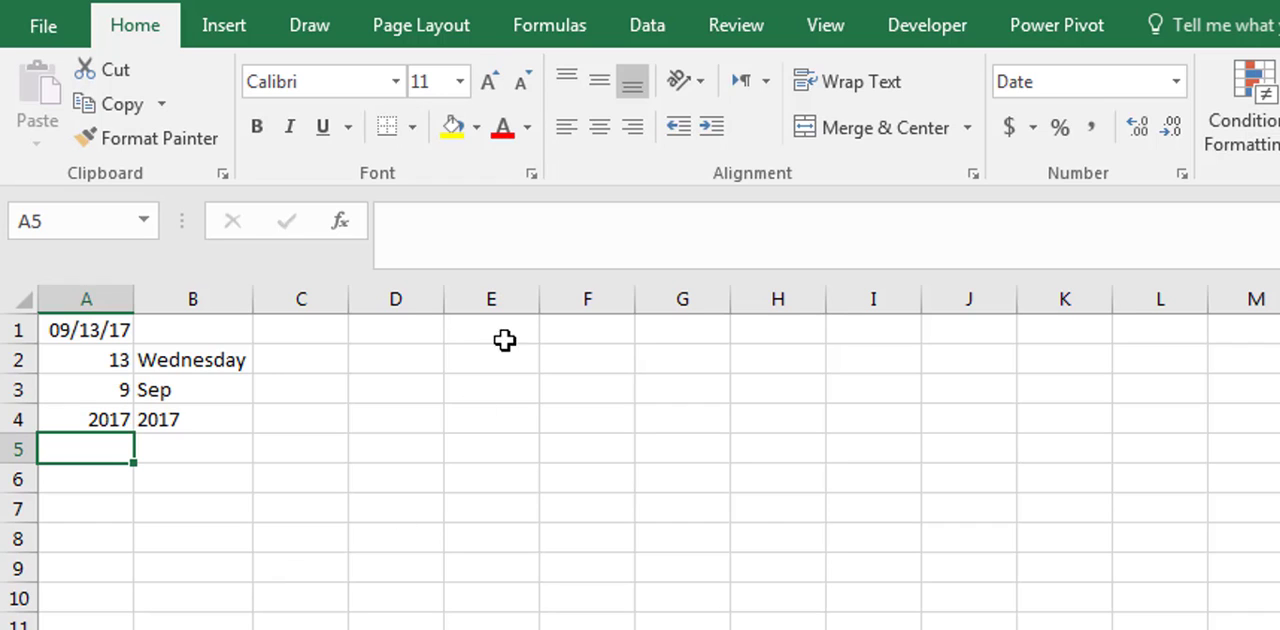
- Enter the formula =DATE(A4,A3,A2) in cell A5 to rebuild the date from its year, month and day
left_click(606, 258)
type("=date")
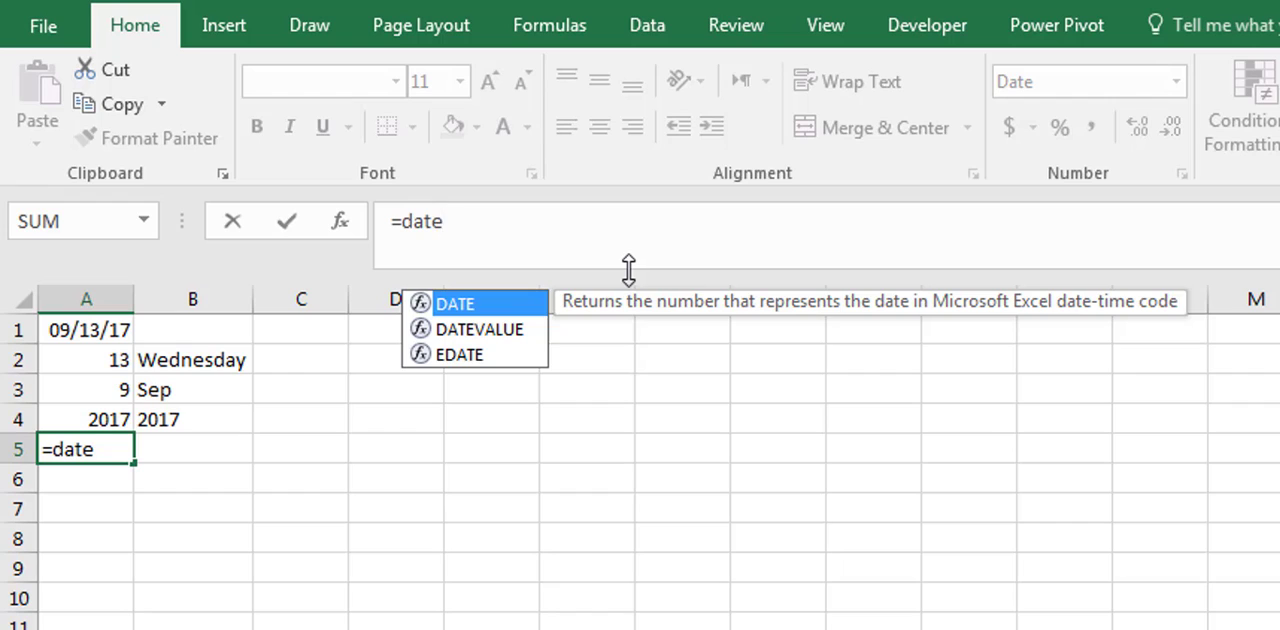
type("(")
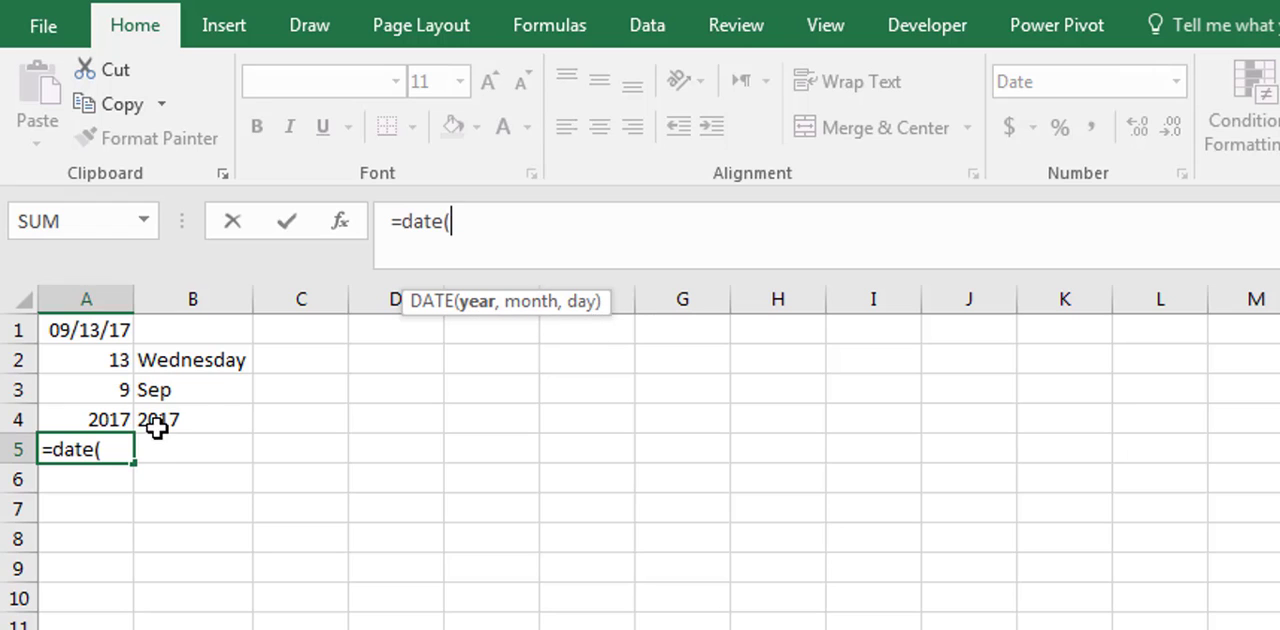
left_click(100, 415)
type(",")
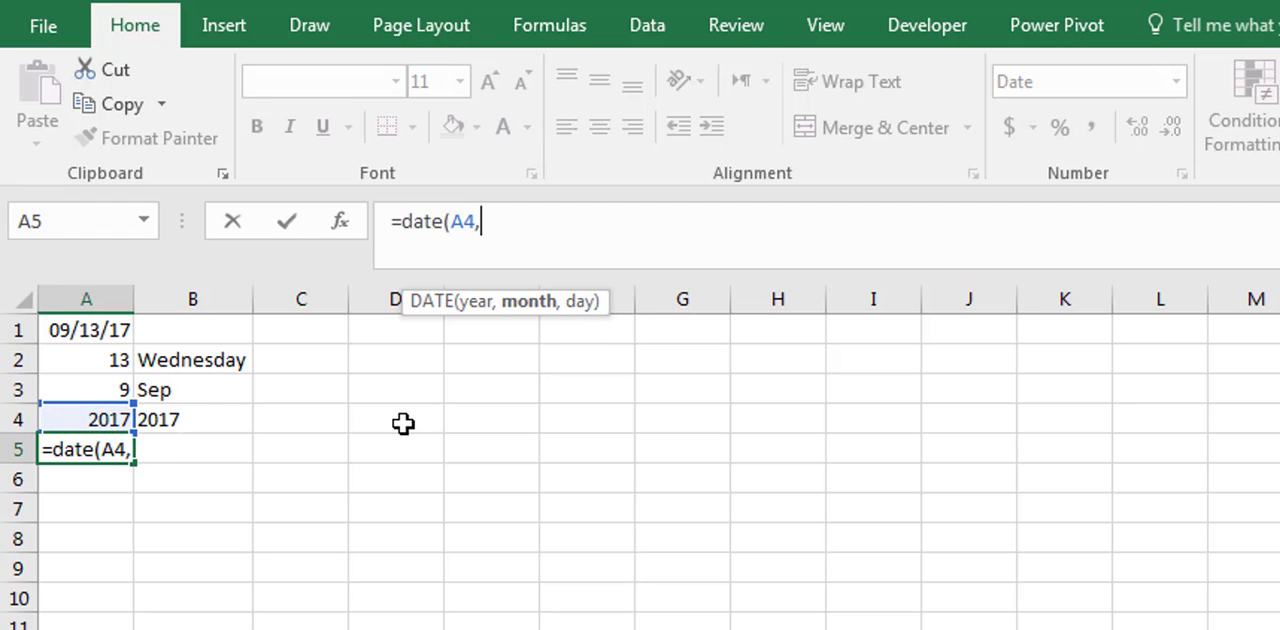
left_click(84, 392)
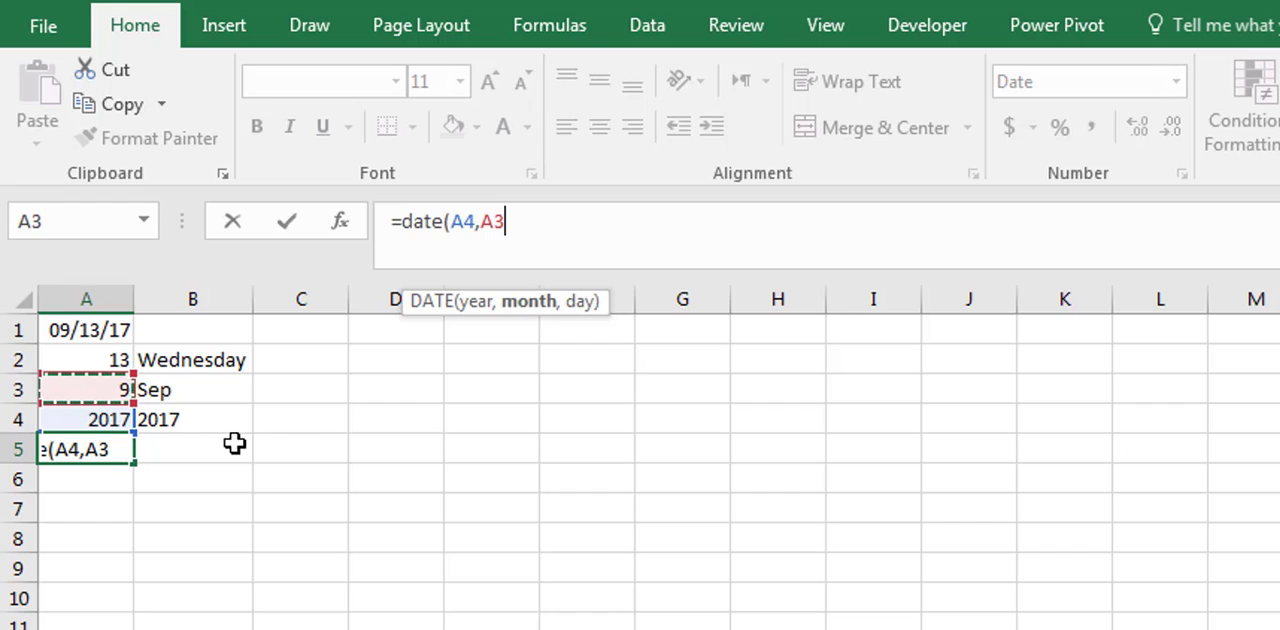
type(",")
left_click(90, 358)
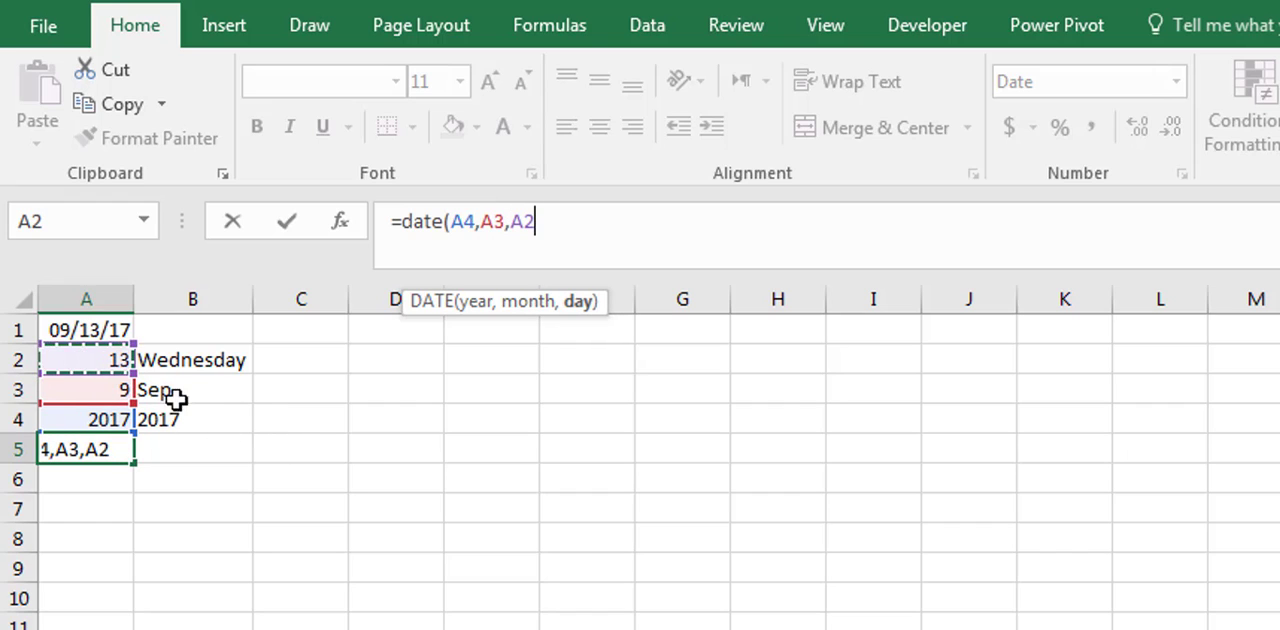
type(")")
key("Return")
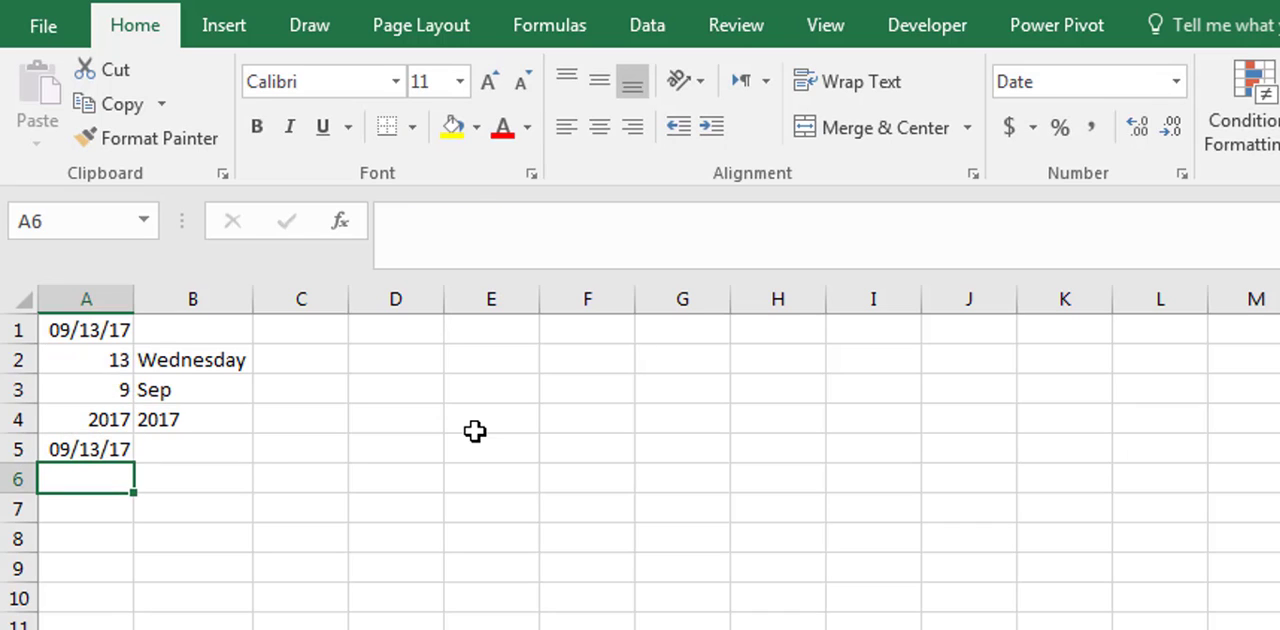
- Apply the Number format to the DATE result in cell A5 to show its serial number
left_click(92, 450)
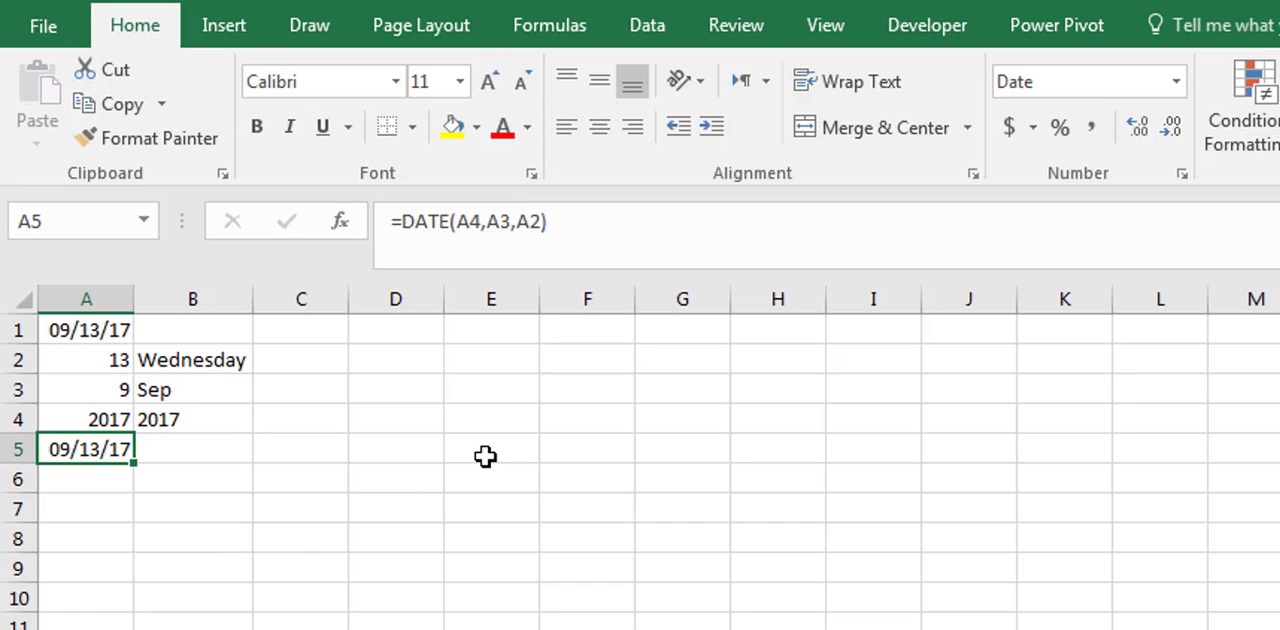
left_click(1176, 81)
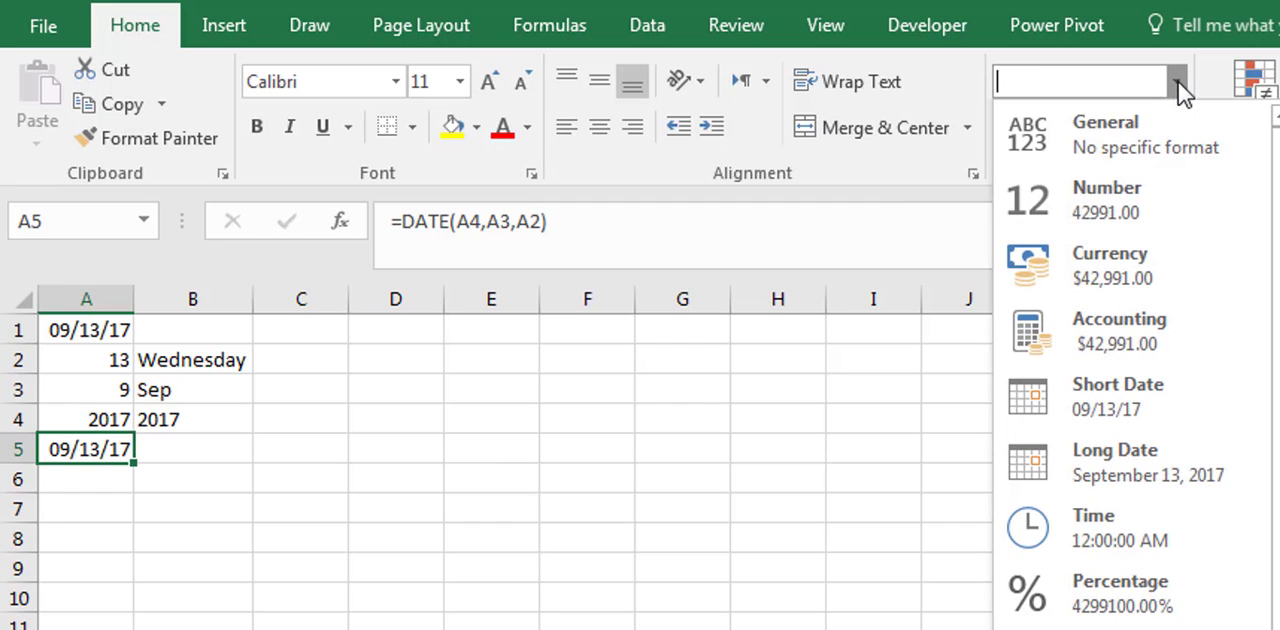
left_click(1172, 212)
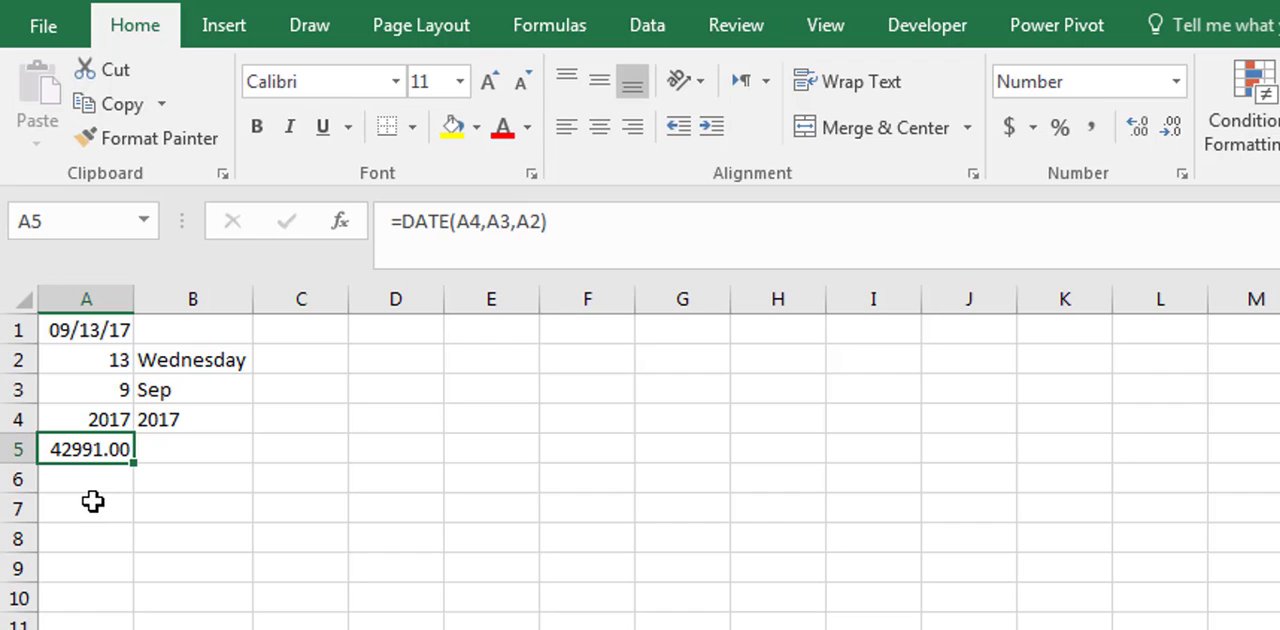
- Enter 1 in cell B5, format it as Short Date, and compare it with the serial number in A5
left_click(233, 453)
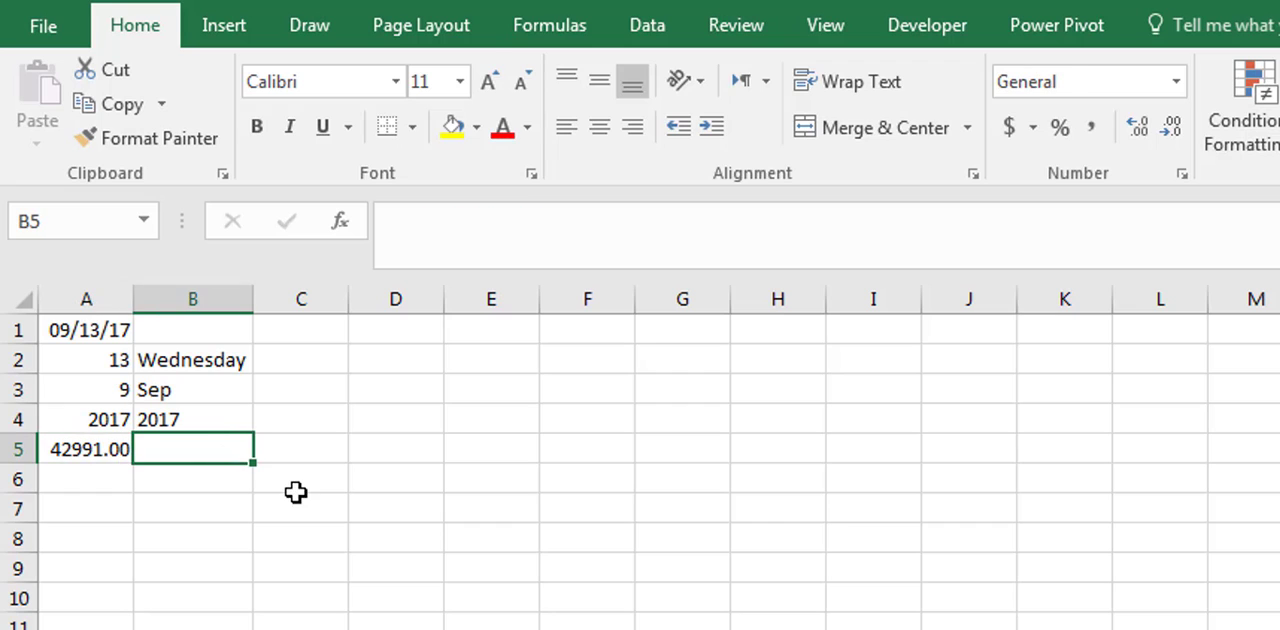
type("1")
left_click(295, 500)
left_click(223, 449)
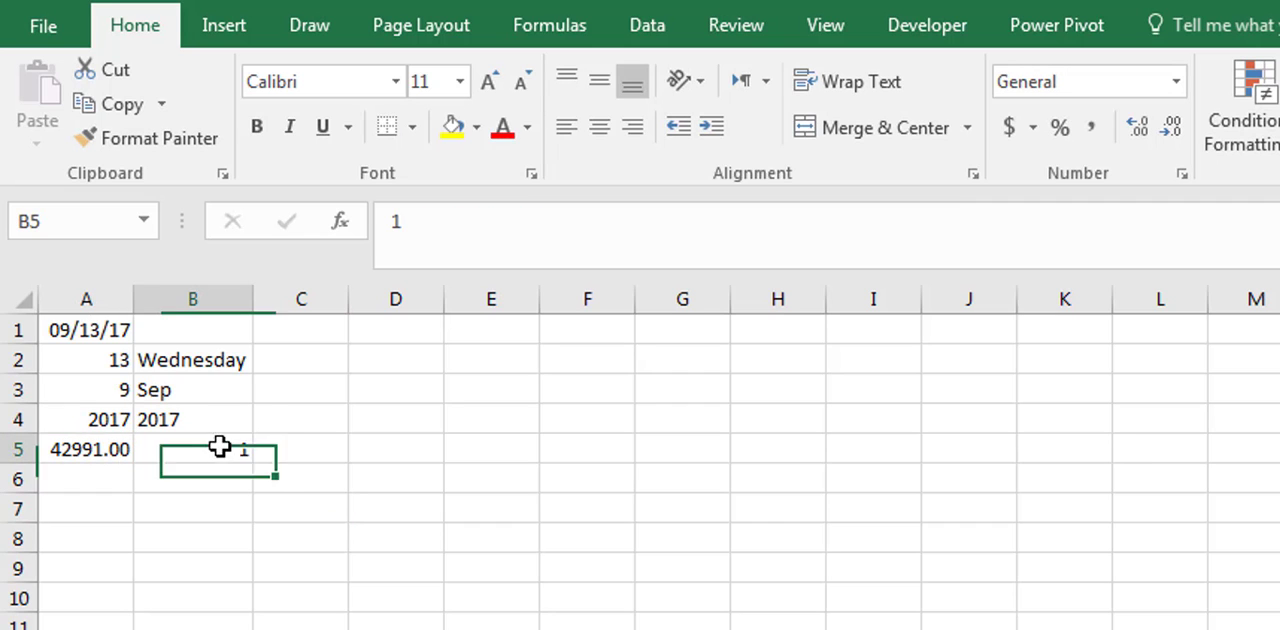
left_click(1176, 82)
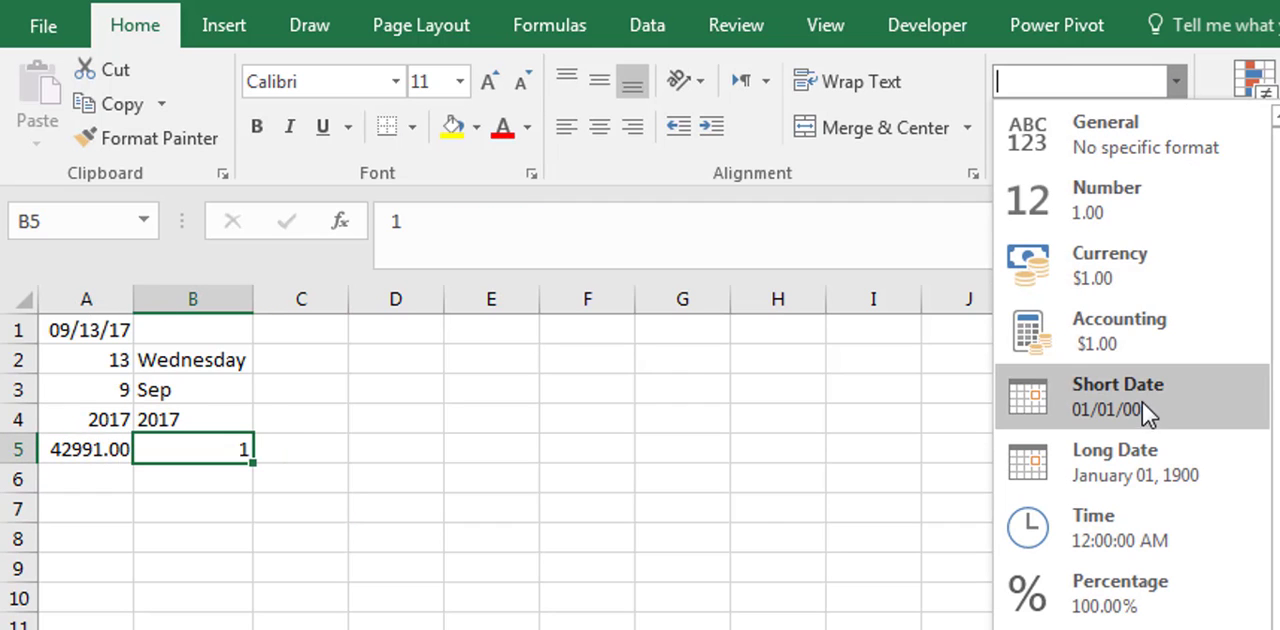
left_click(1160, 406)
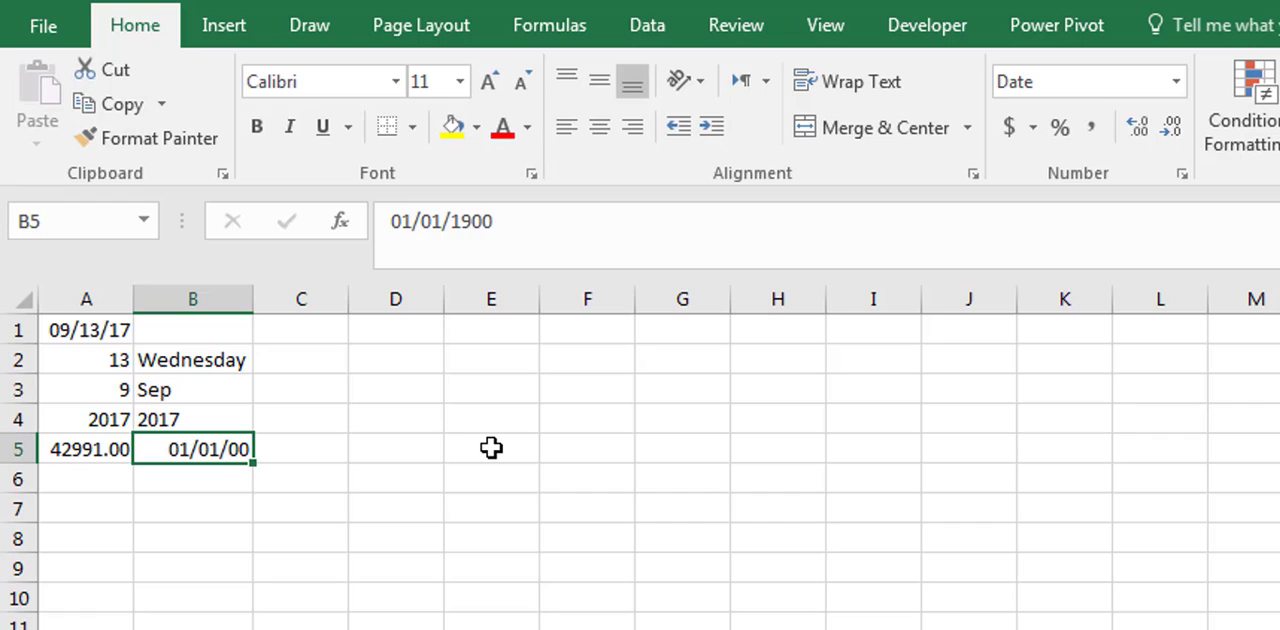
left_click(94, 450)
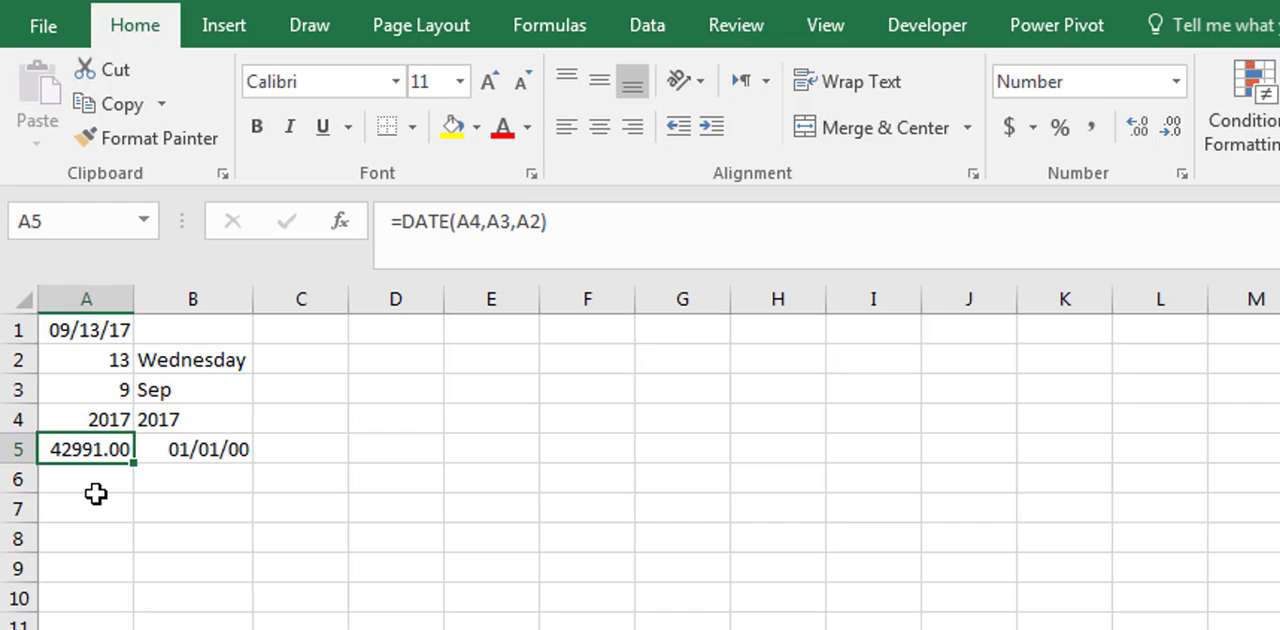
left_click(210, 456)
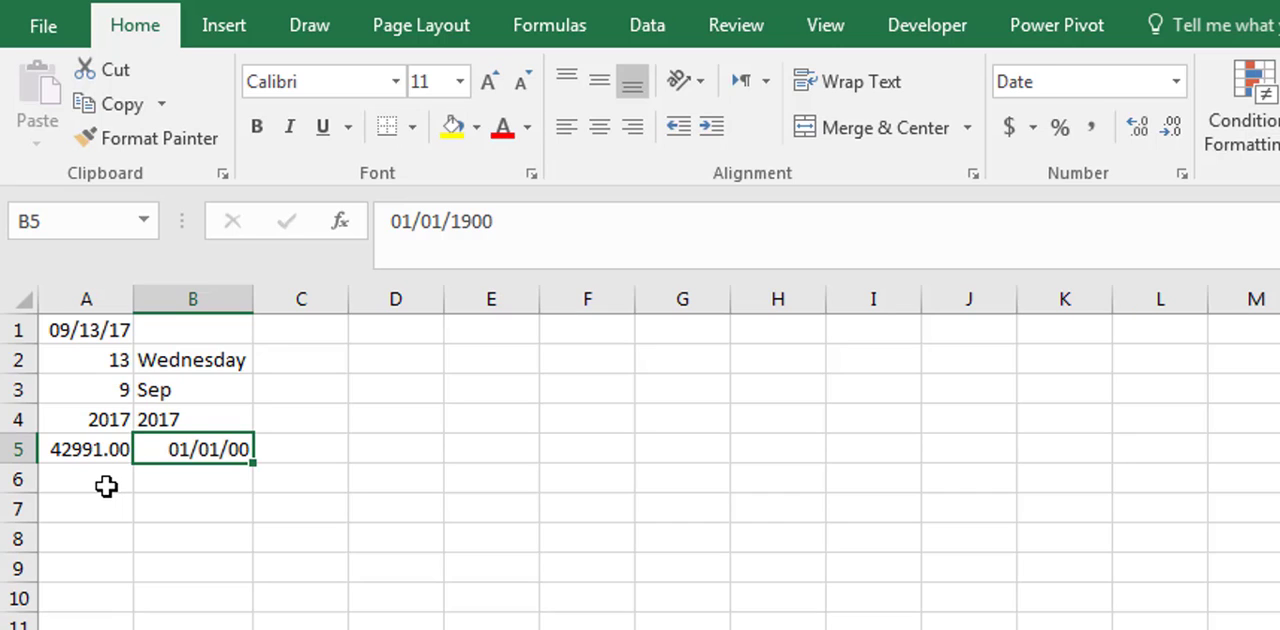
- Format the DATE result in cell A5 as Short Date
left_click(95, 449)
left_click(1176, 81)
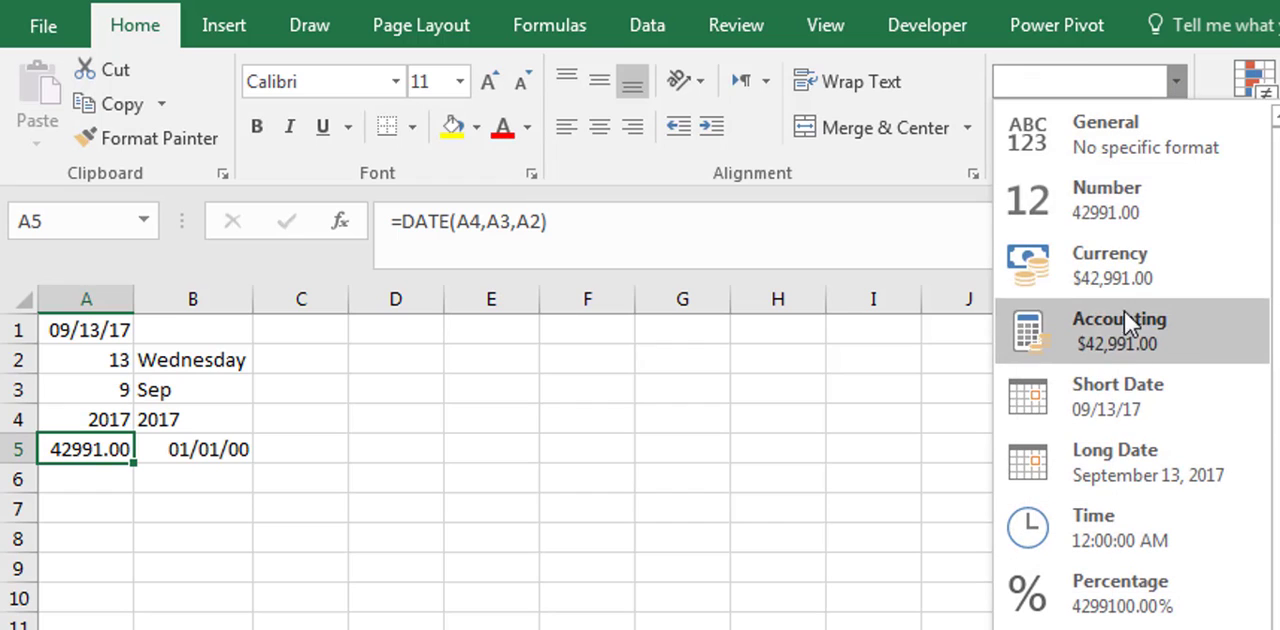
left_click(1119, 395)
- Enter the date 12/31/2017 in cell A6
left_click(123, 479)
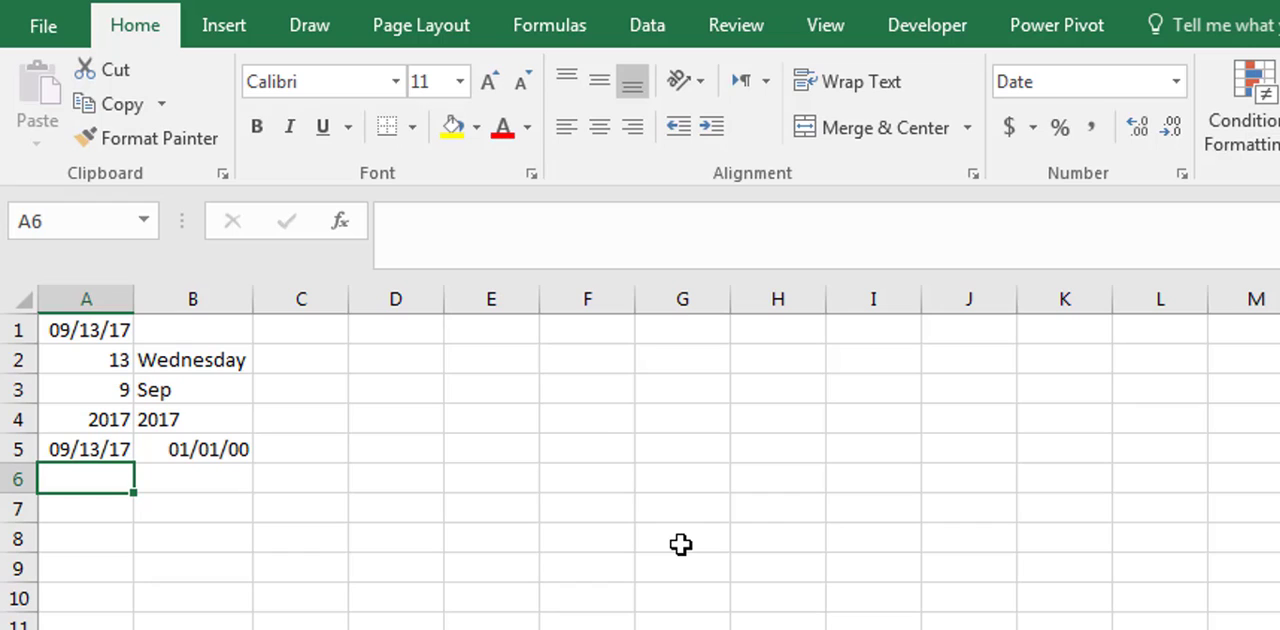
type("12/3")
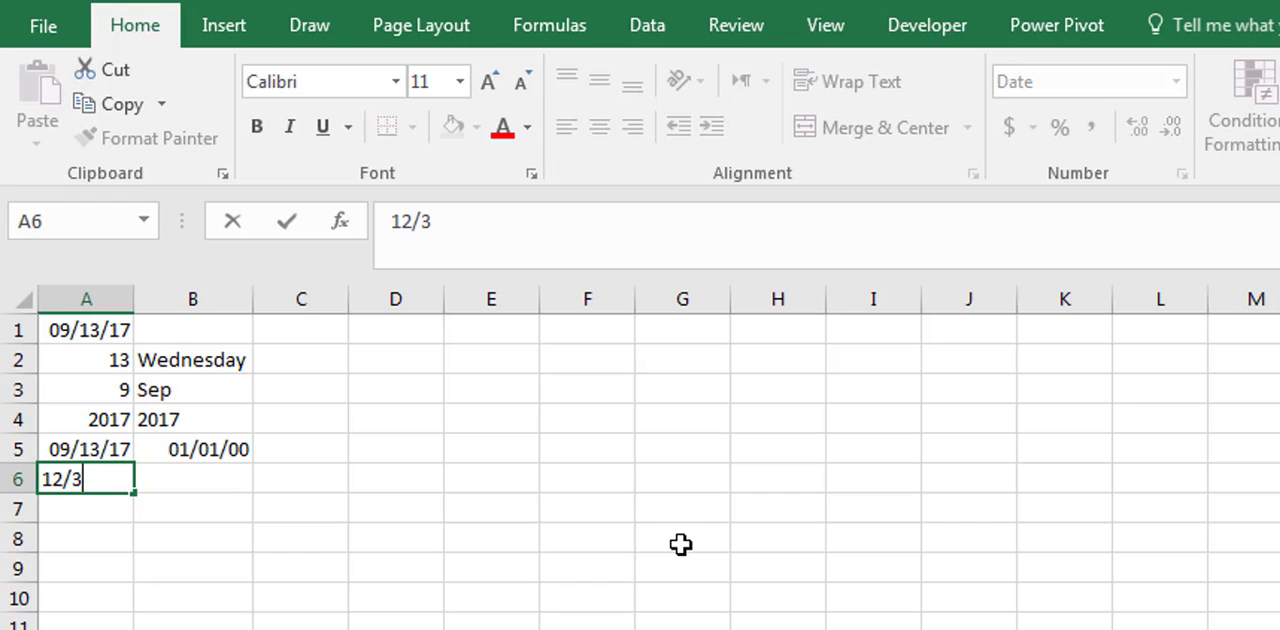
type("1/201")
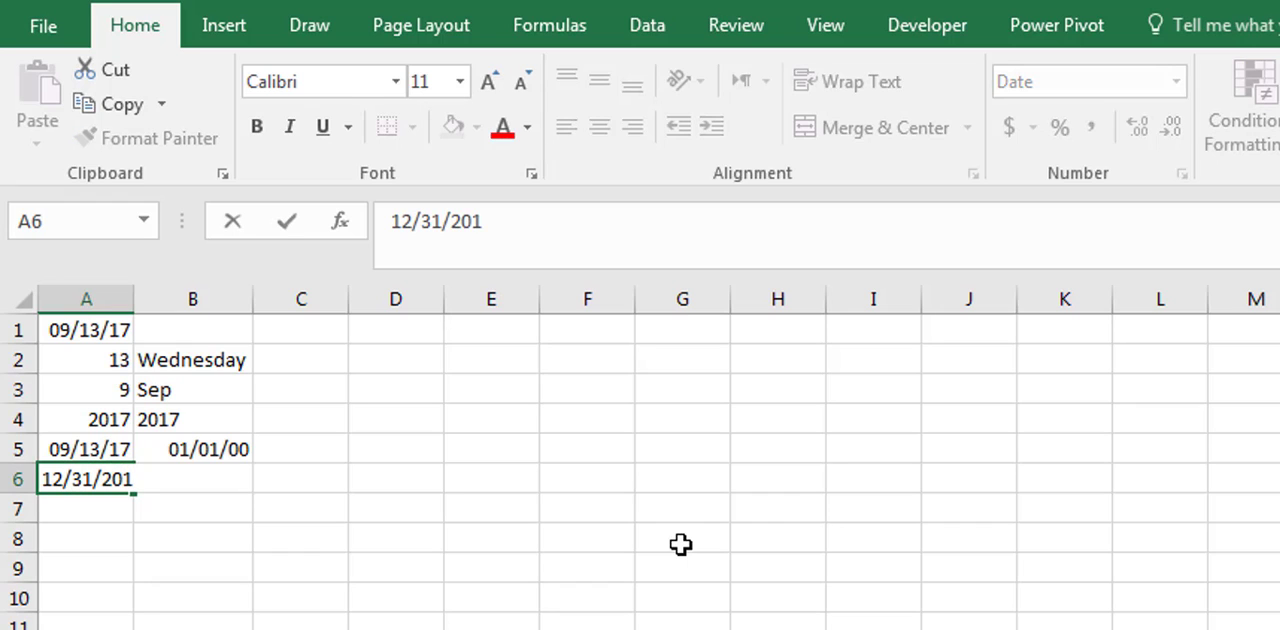
type("7")
key("Return")
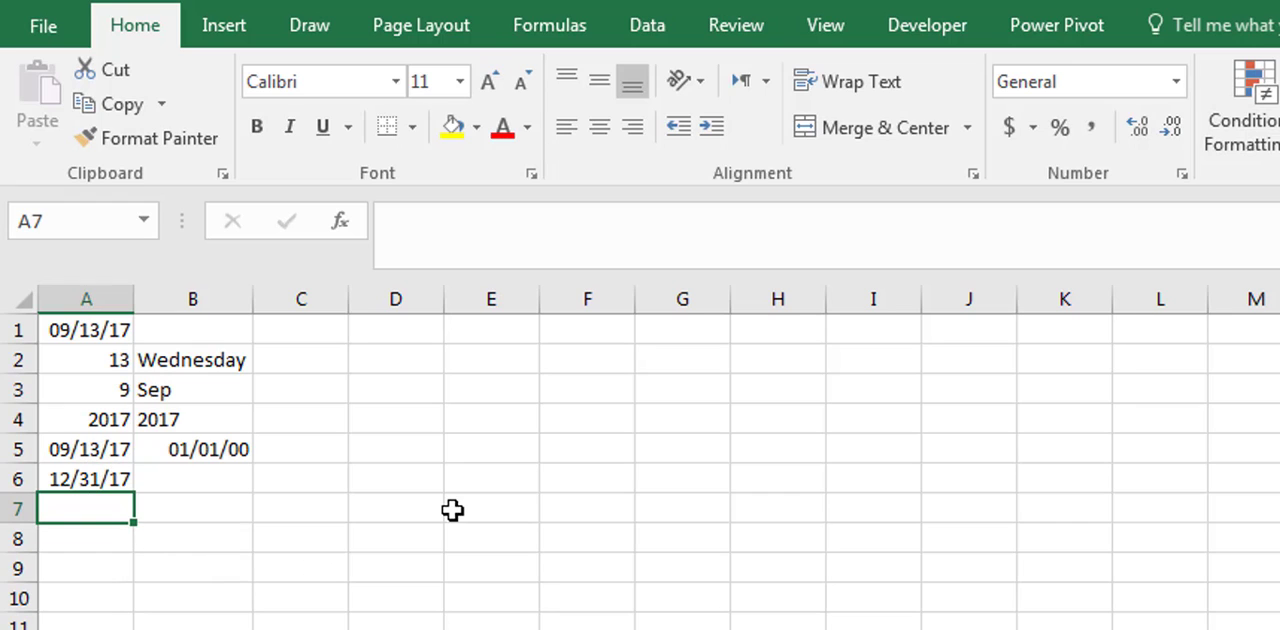
- Enter the formula =A6-A5 in cell A7 to calculate the days between the two dates, and review it
type("=")
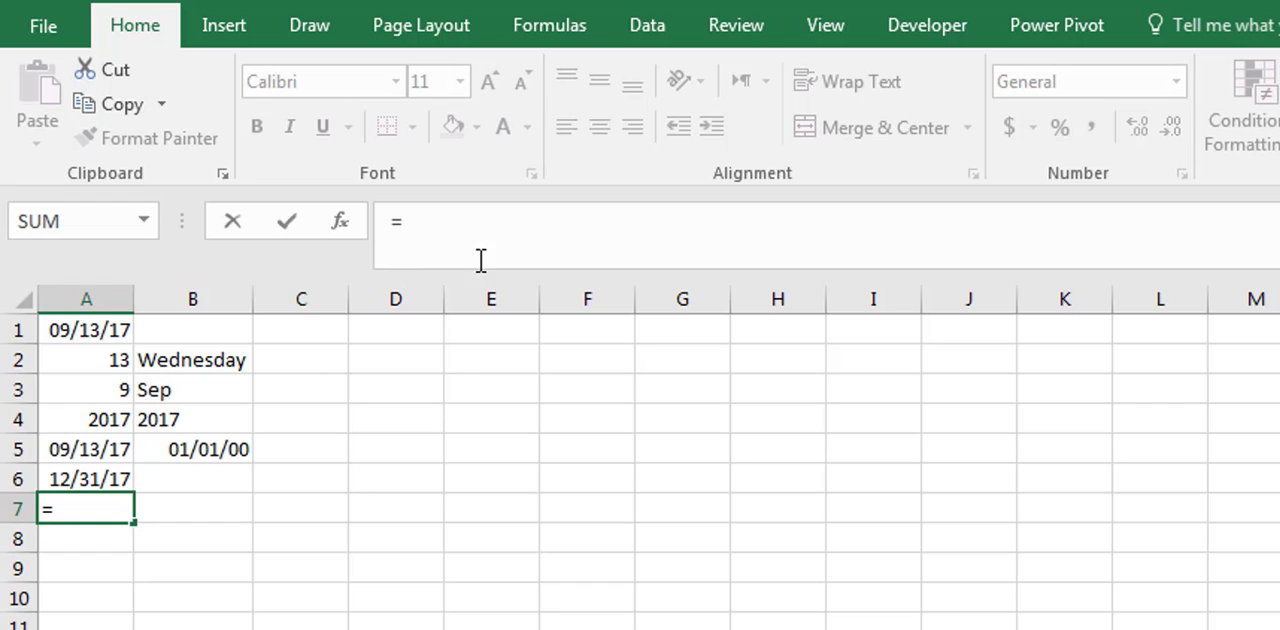
left_click(86, 476)
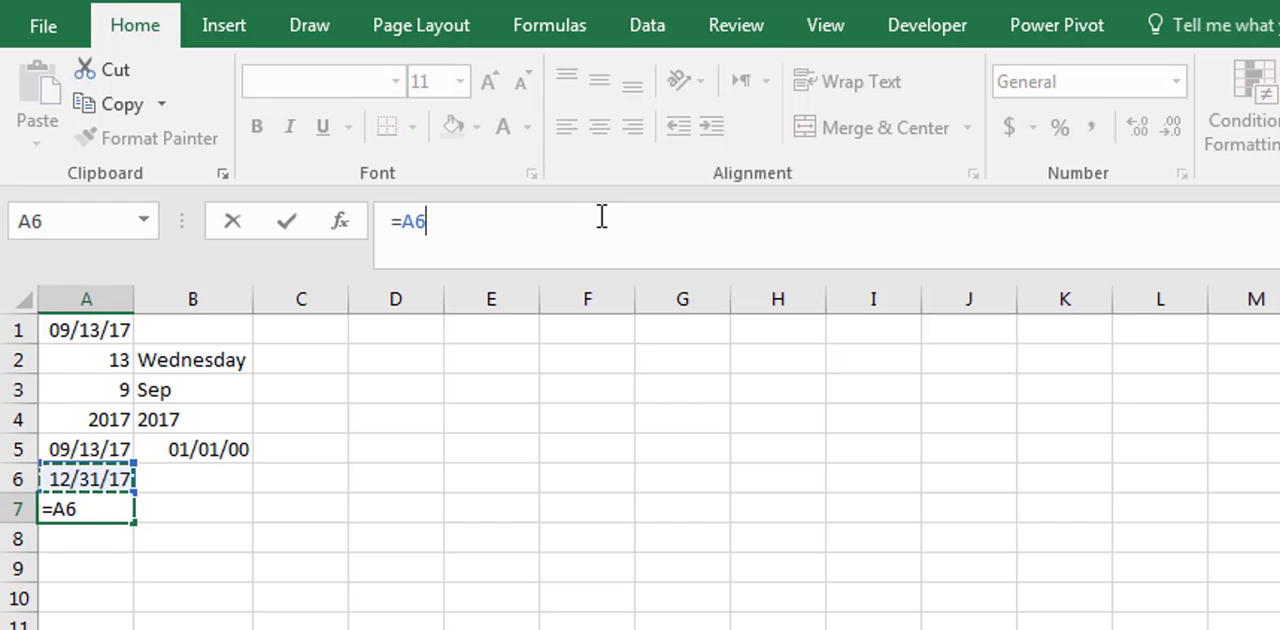
type("-")
left_click(116, 446)
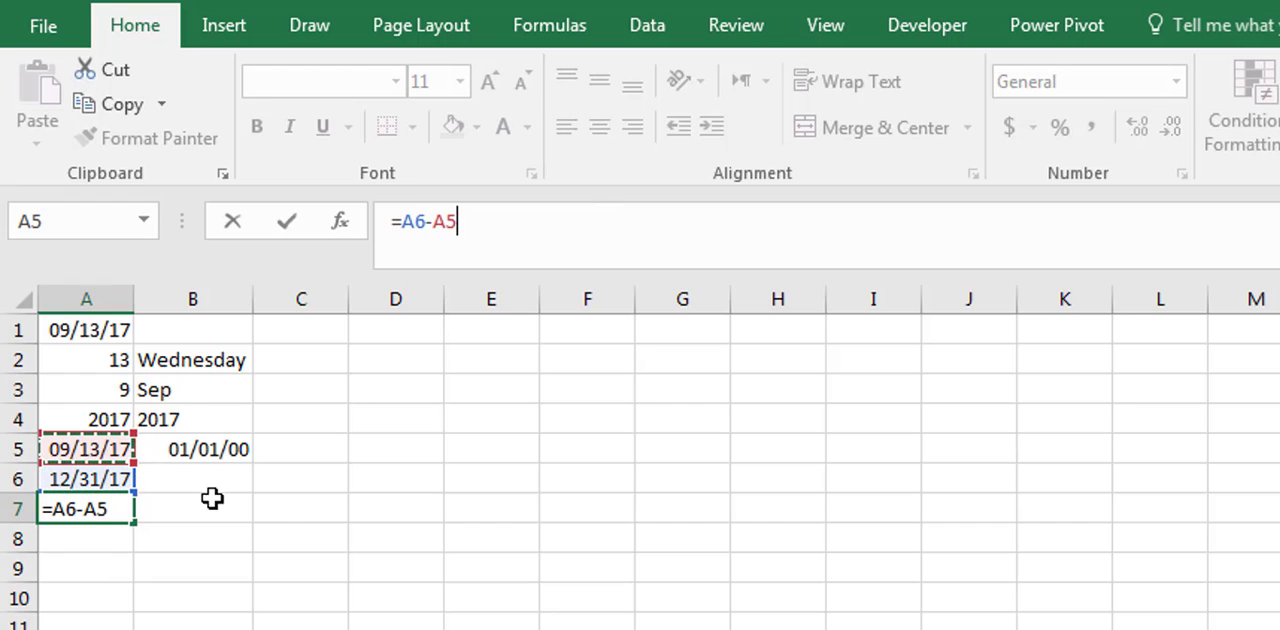
key("Return")
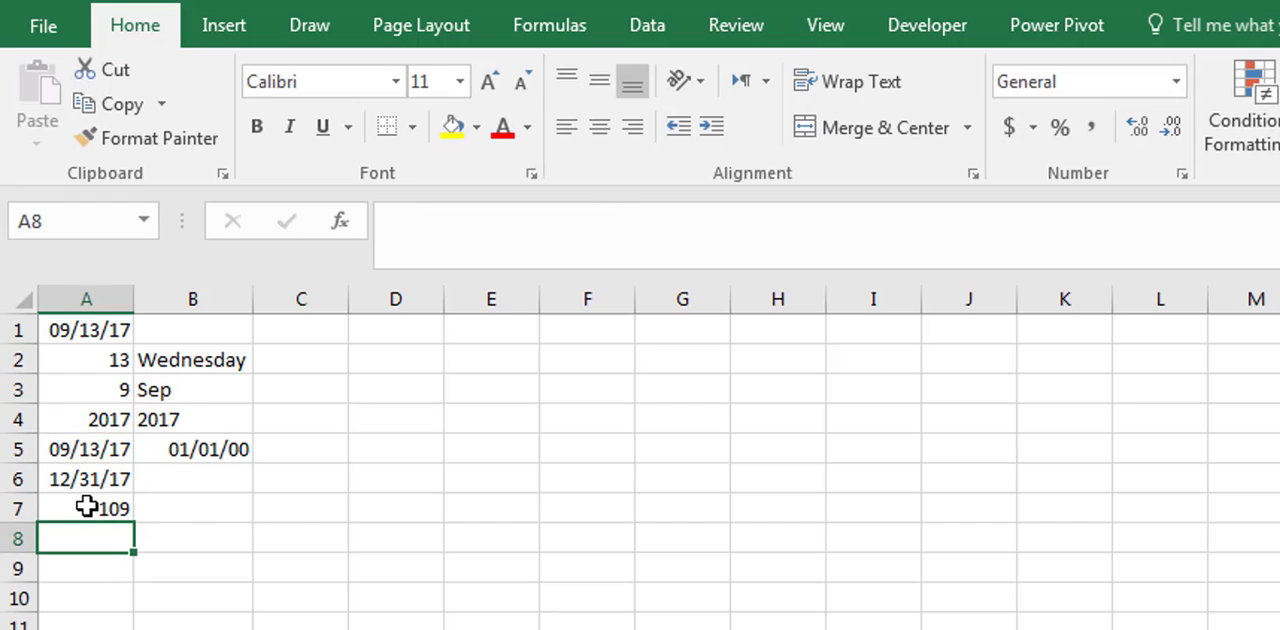
left_click(90, 505)
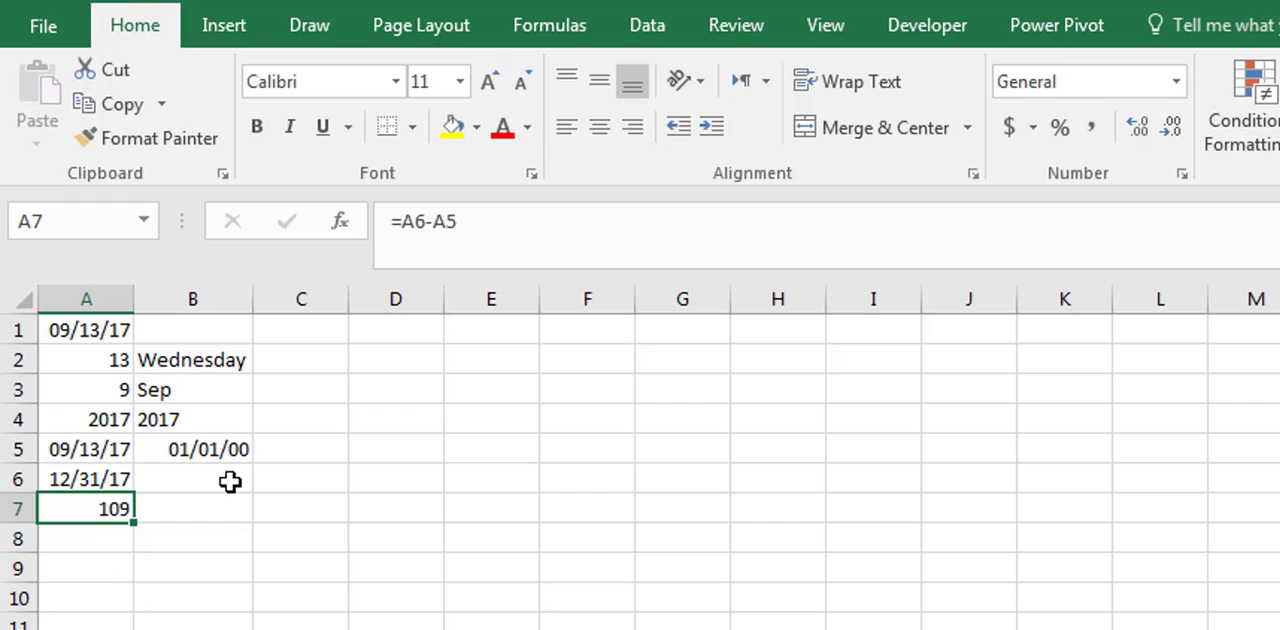
- Apply the Number format to the dates in A5:A6 to show their serial numbers, and check cell A6
left_click_drag(99, 455, 100, 478)
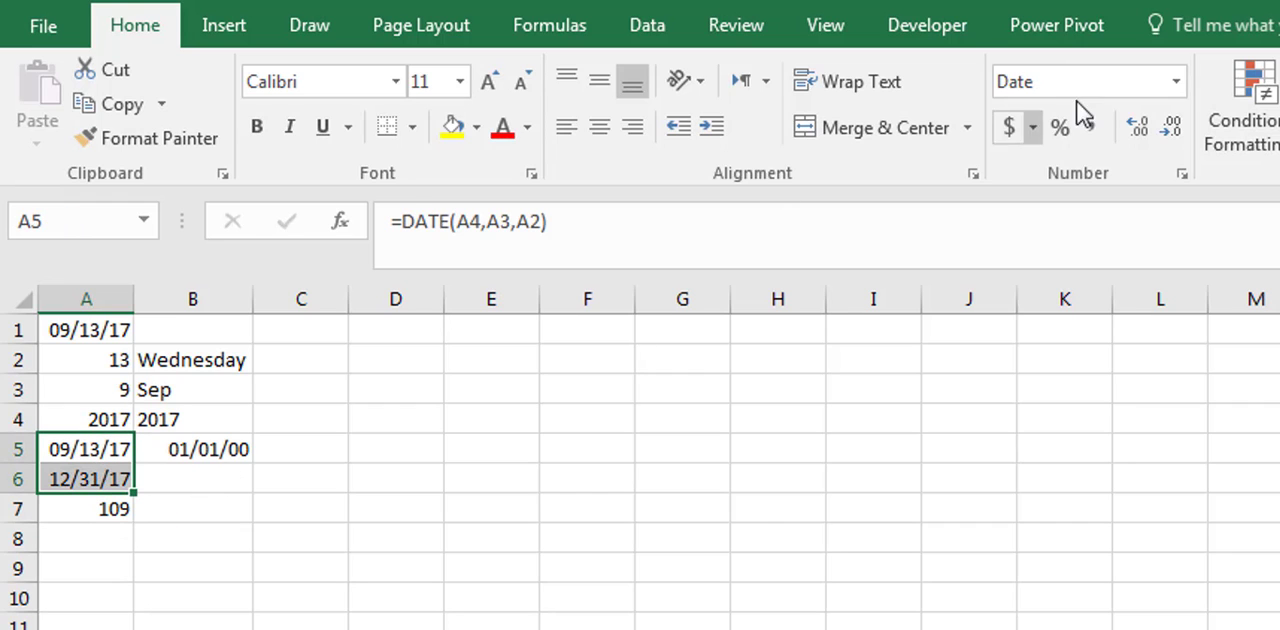
left_click(1175, 84)
left_click(1096, 211)
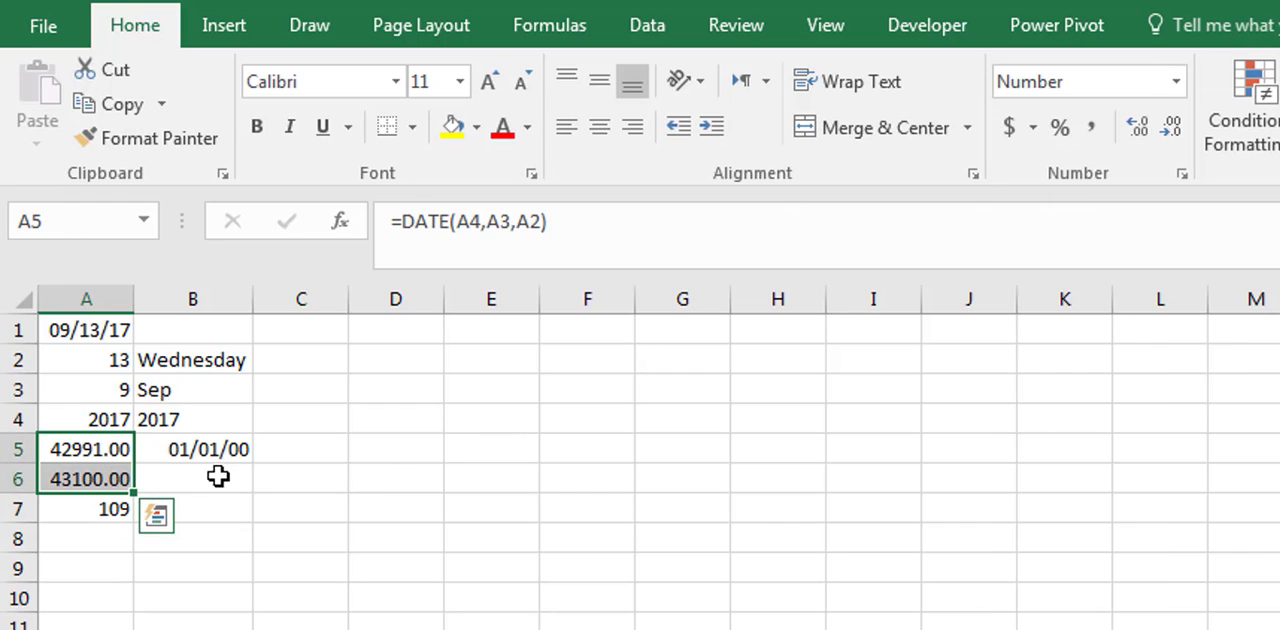
left_click(101, 480)
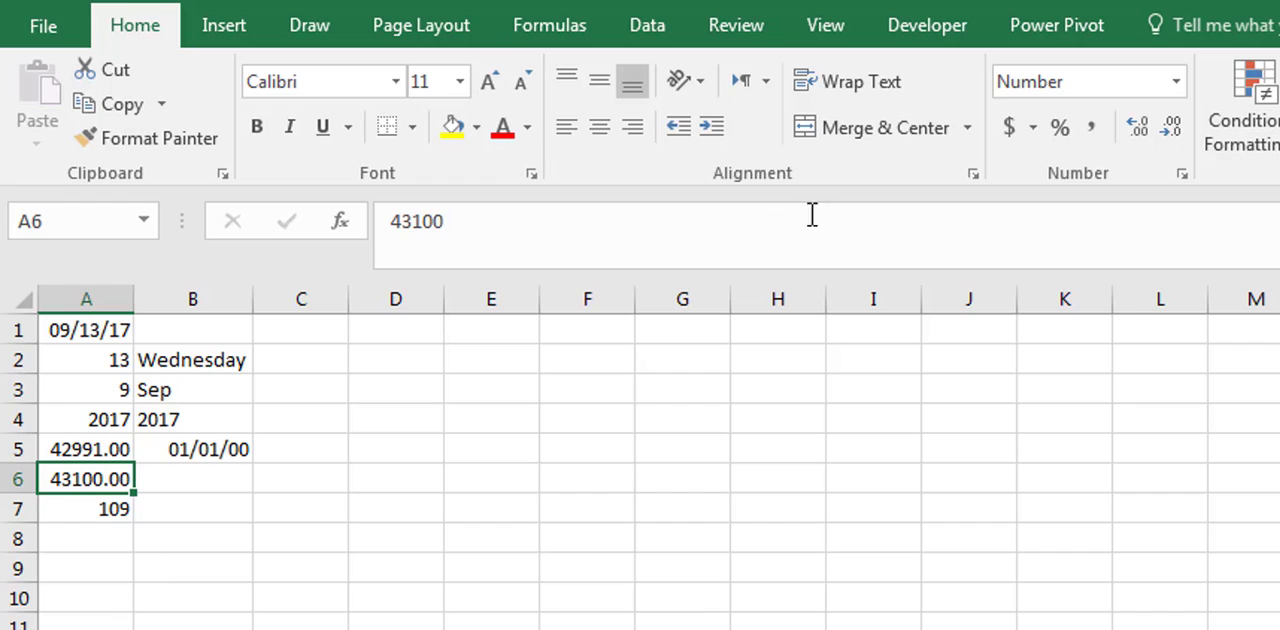
- Return cells A5:A6 to the Short Date format and review the subtraction formula in A7
left_click_drag(88, 460, 94, 478)
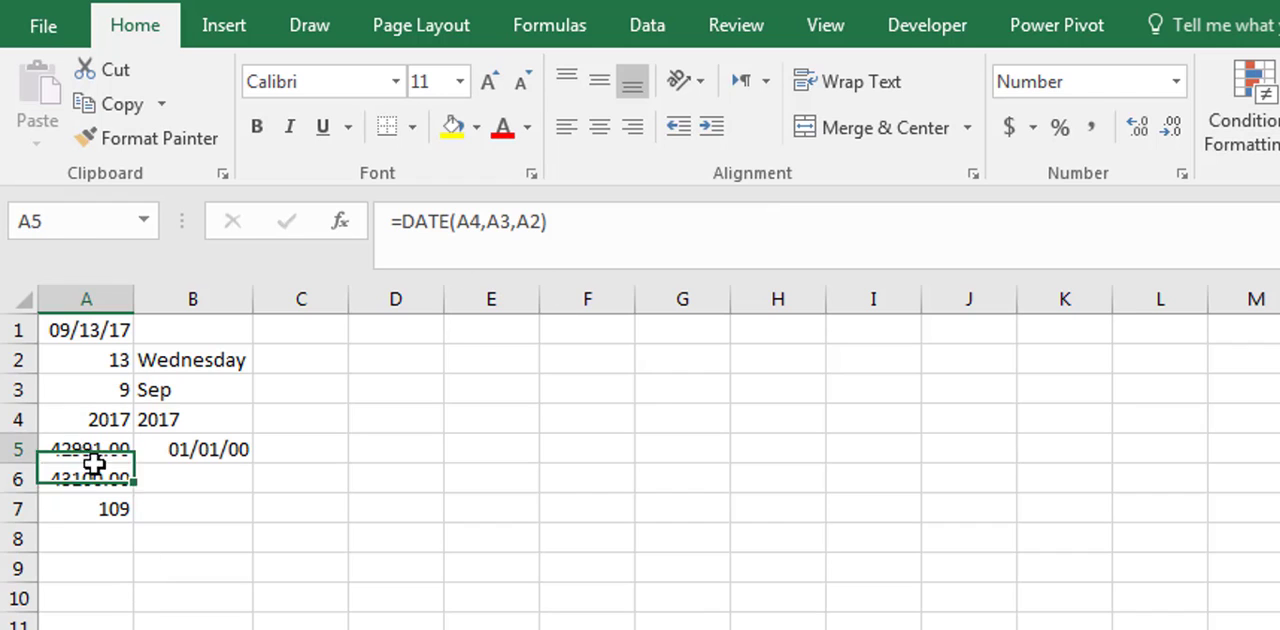
left_click(1176, 81)
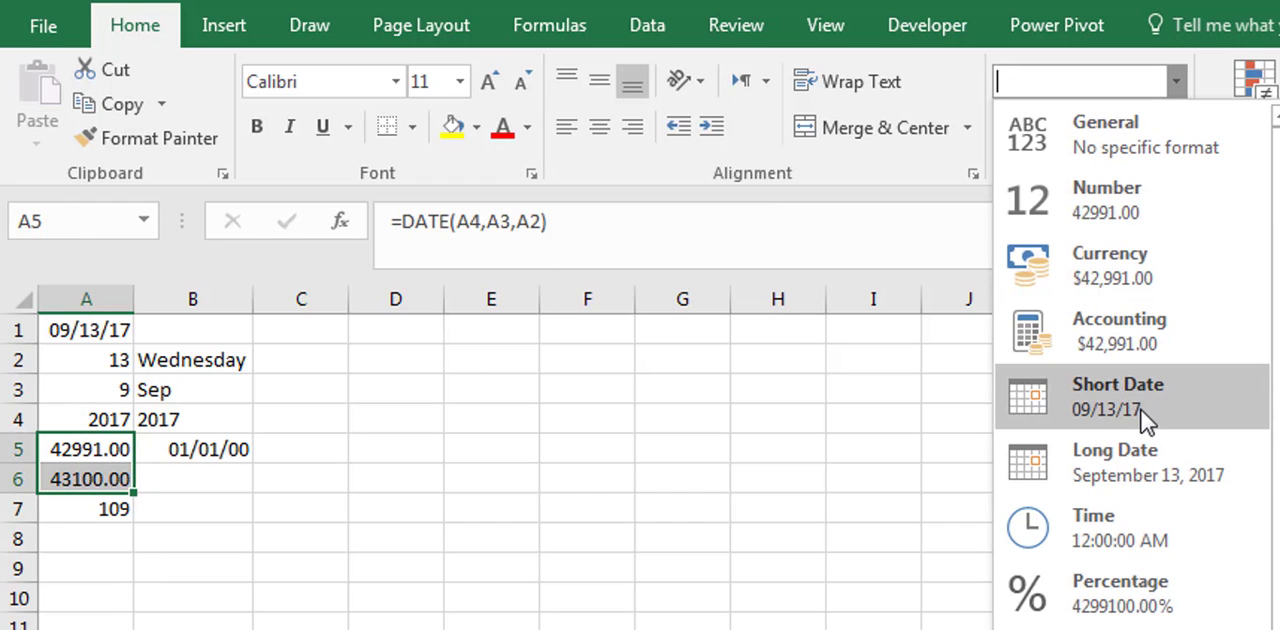
left_click(1157, 399)
left_click(91, 536)
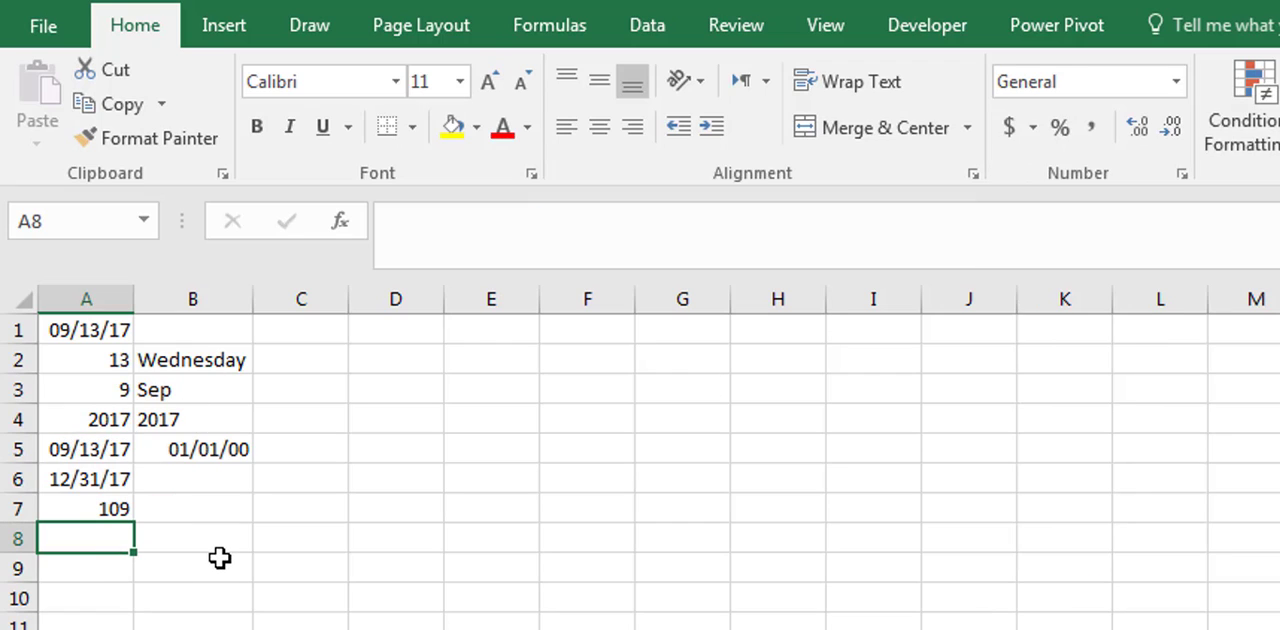
left_click(92, 503)
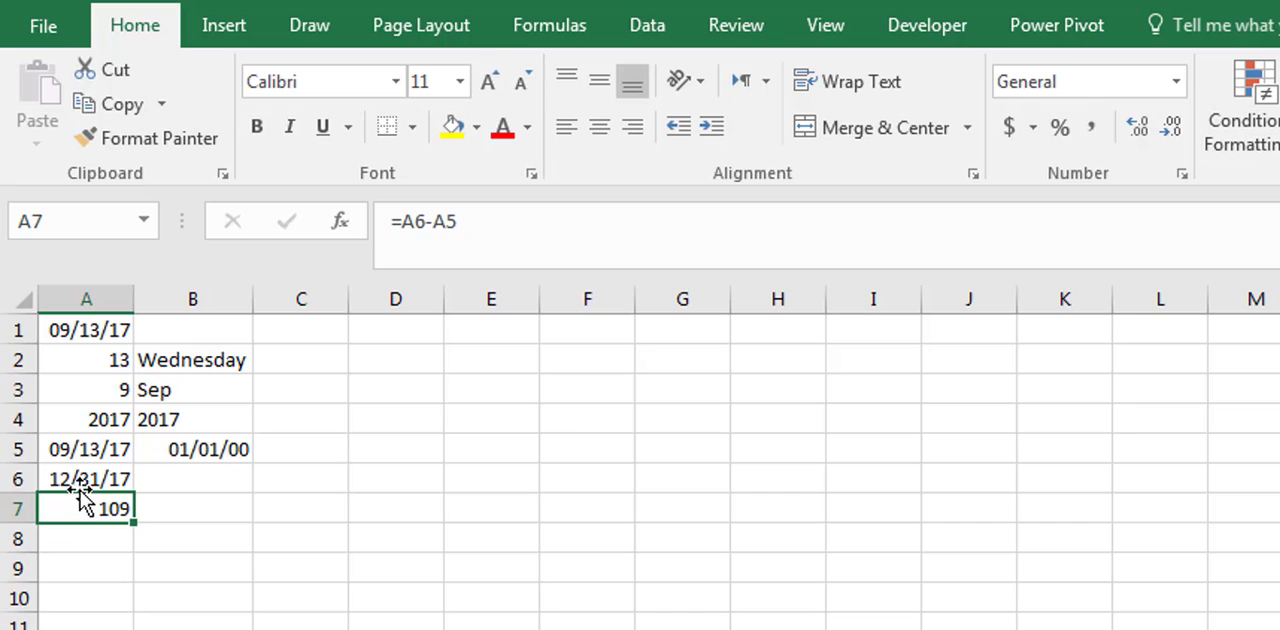
- Start a NETWORKDAYS.INTL formula in cell A8 with A5 as the start date and A6 as the end date
left_click(97, 538)
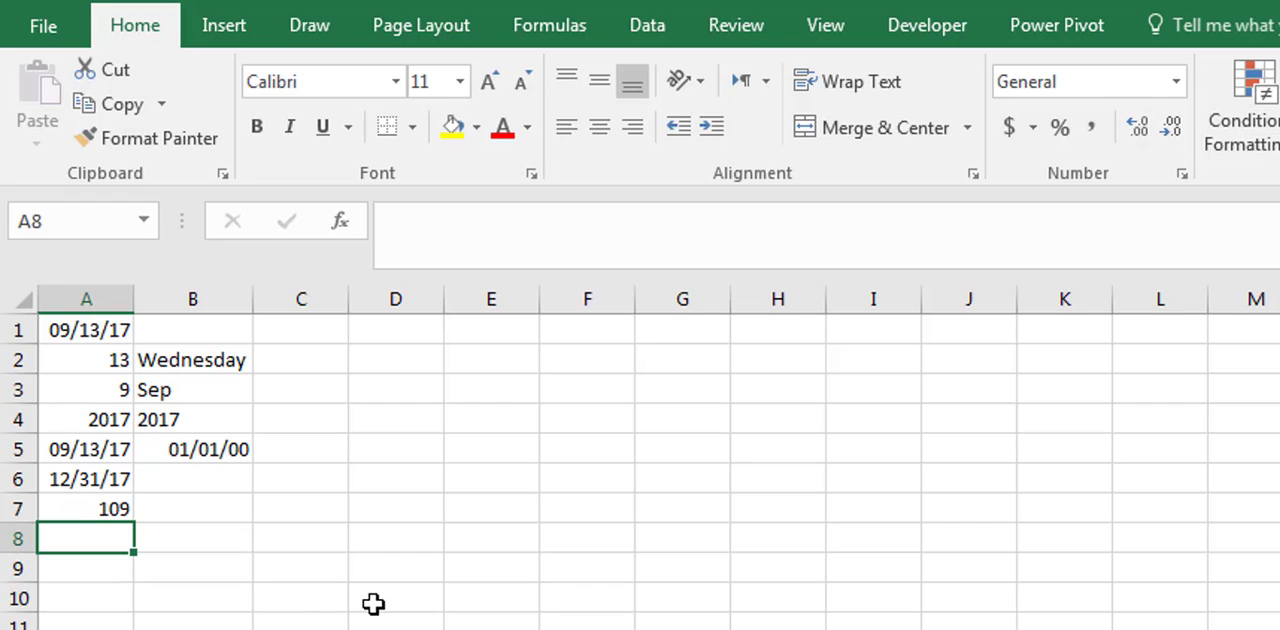
type("=net")
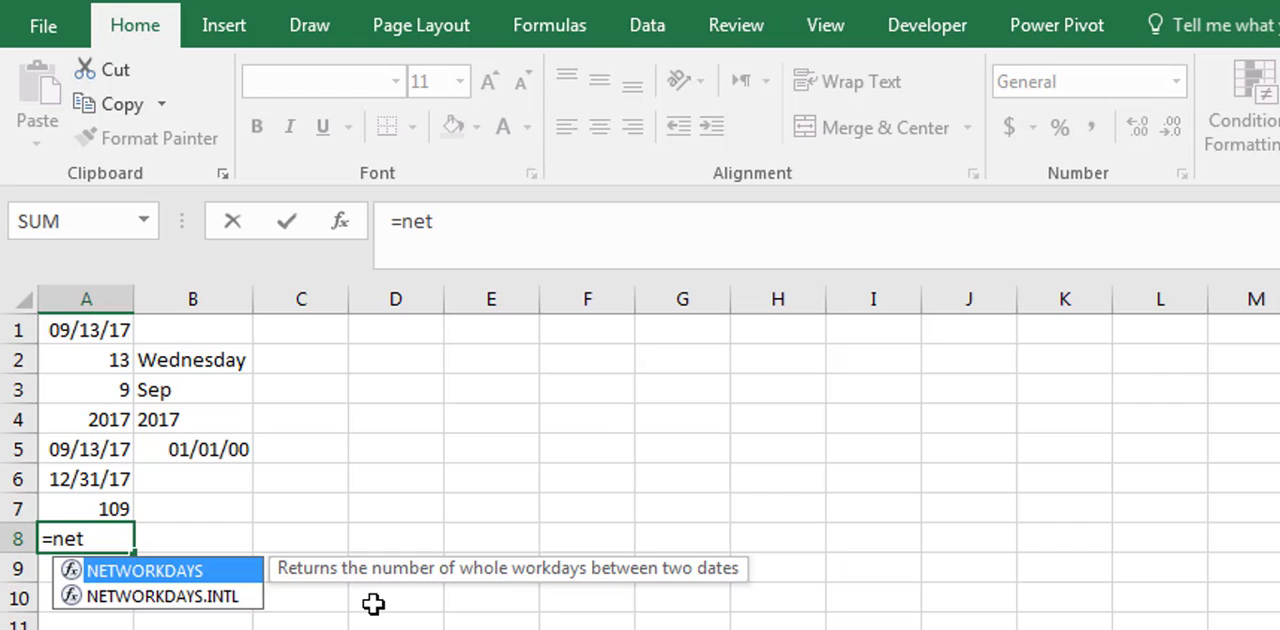
left_click(518, 221)
type("w")
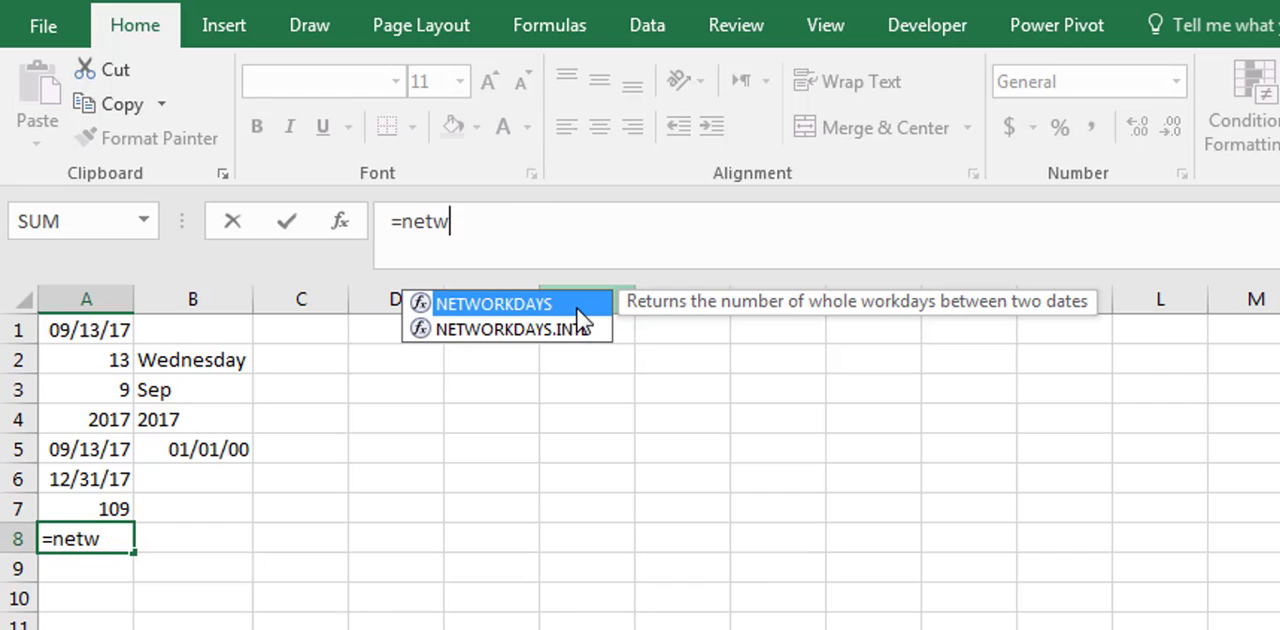
left_click(597, 334)
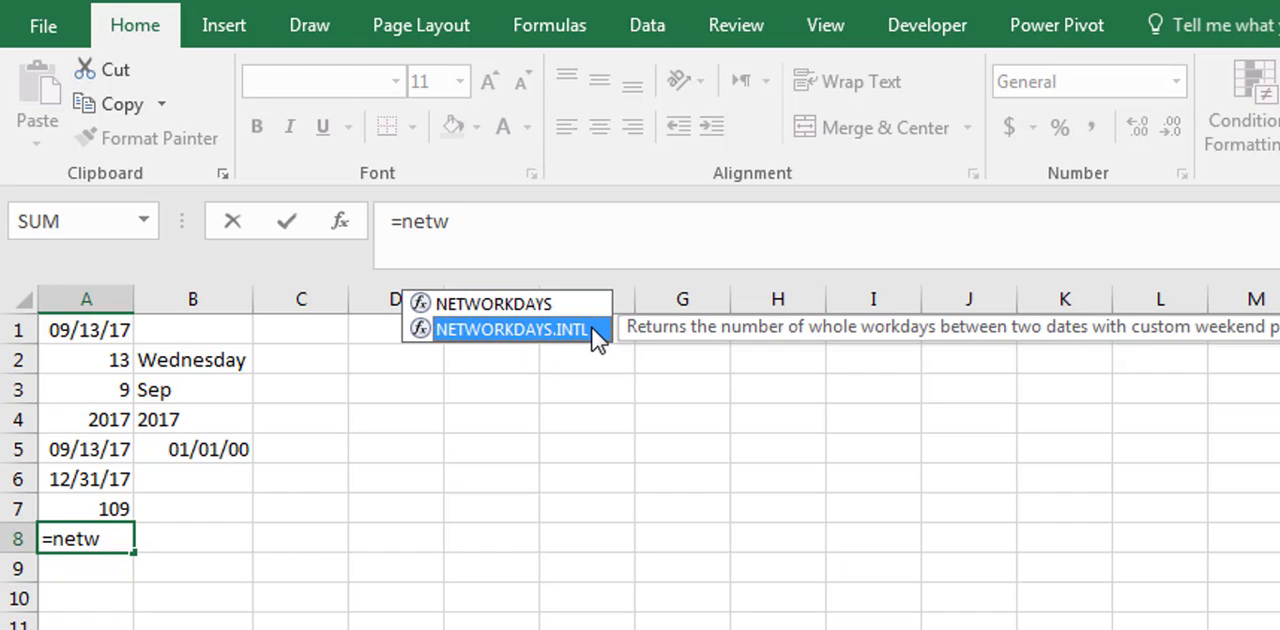
double_click(597, 334)
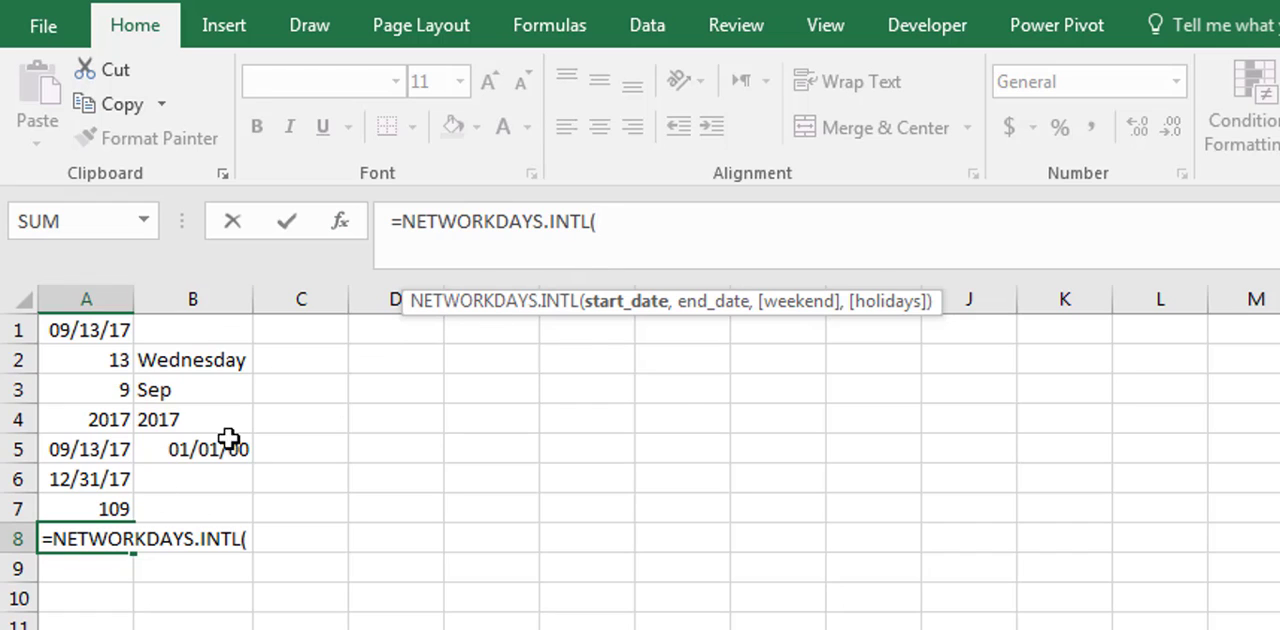
left_click(97, 450)
type(",")
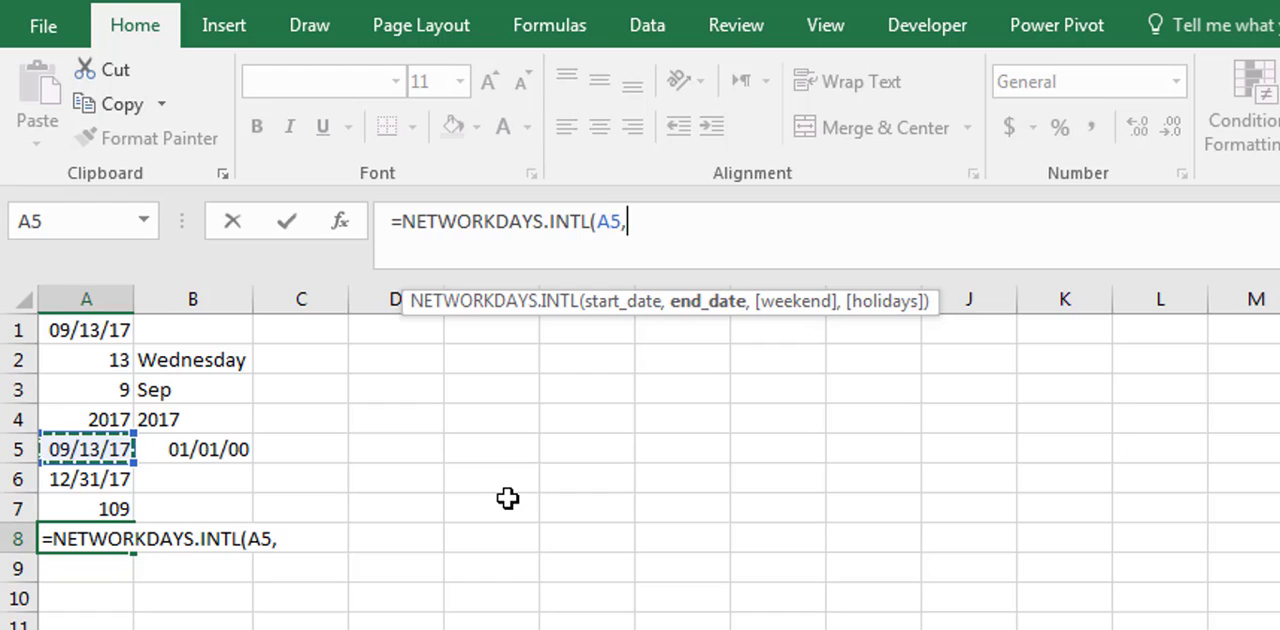
left_click(76, 480)
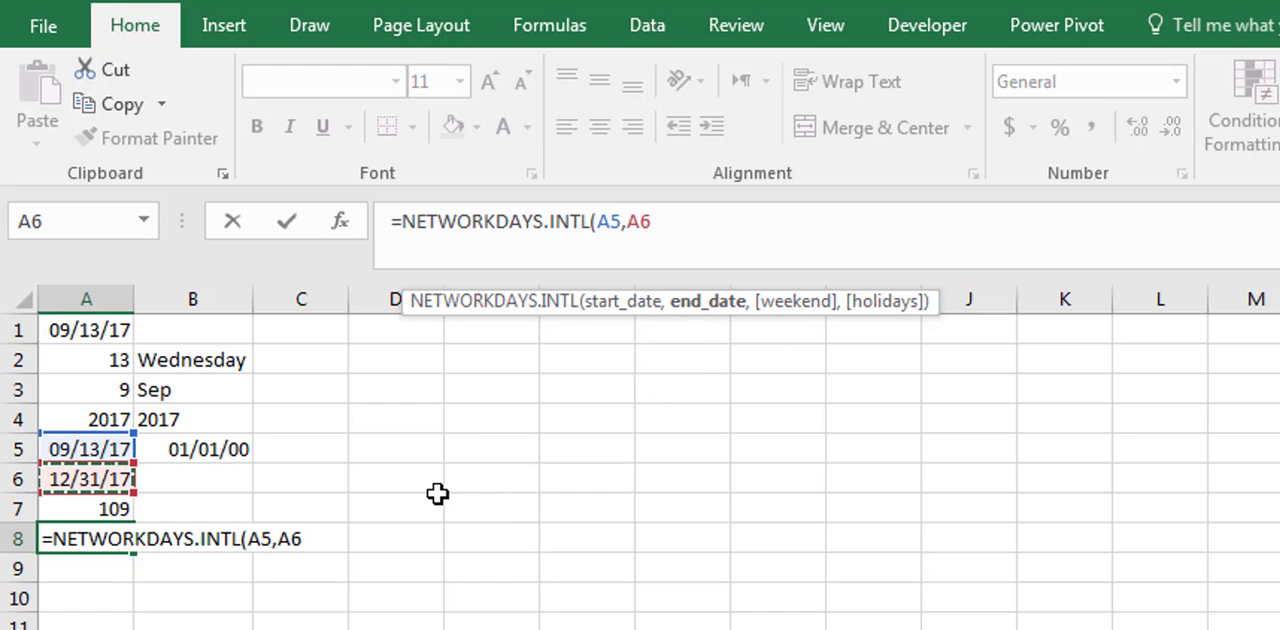
- Set the weekend argument of the A8 formula to 7 (Friday, Saturday), complete it as =NETWORKDAYS.INTL(A5,A6,7), and review it
type(",")
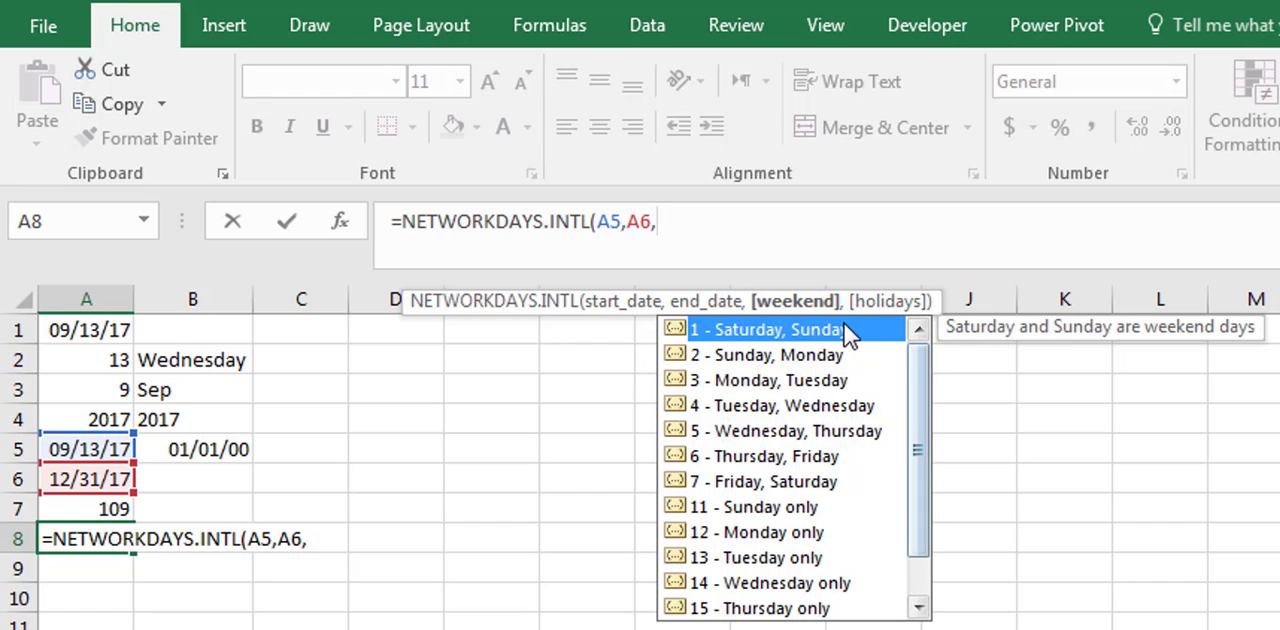
left_click_drag(926, 382, 932, 462)
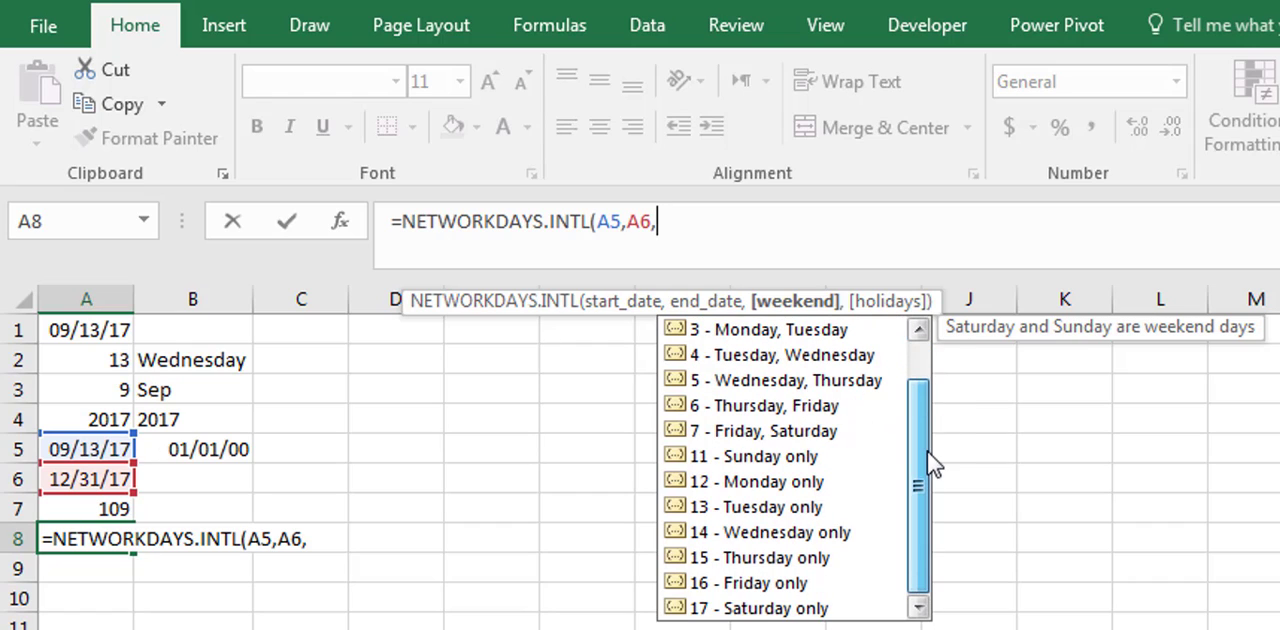
left_click_drag(929, 380, 912, 455)
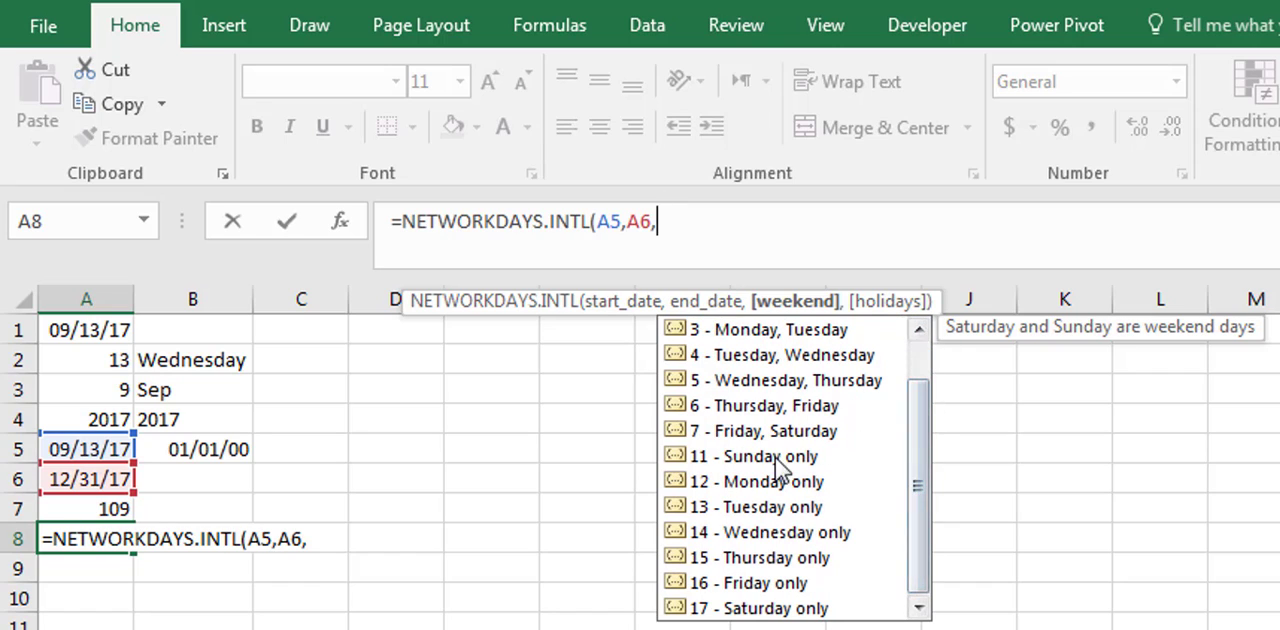
left_click_drag(917, 495, 918, 460)
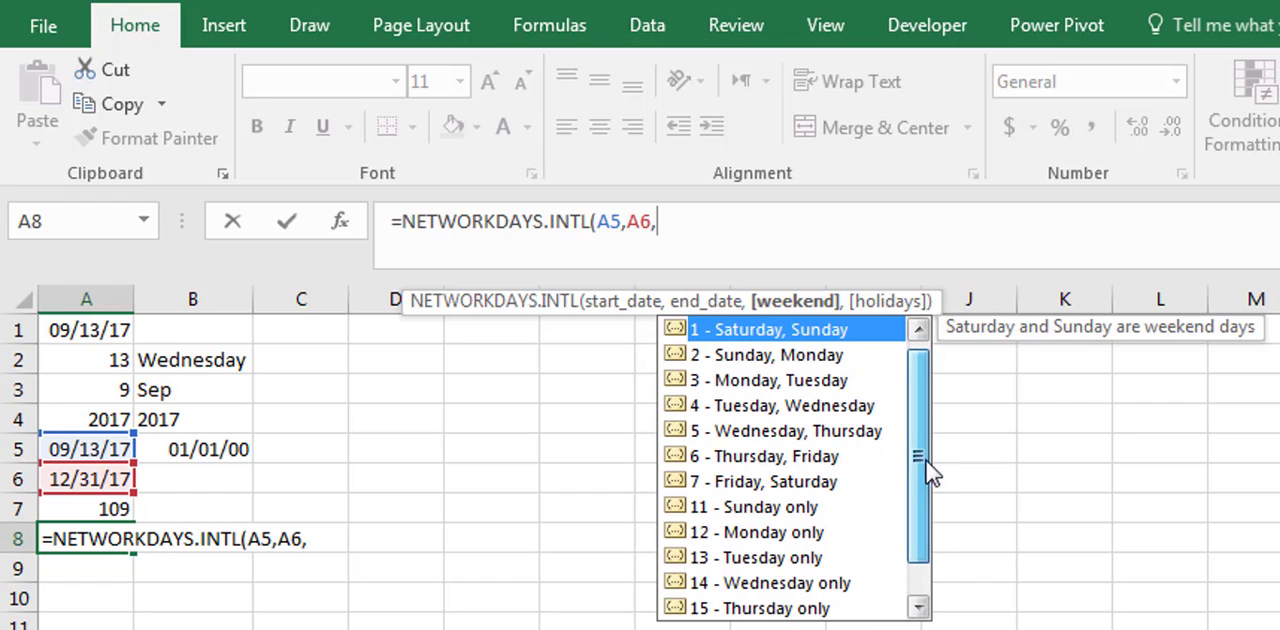
left_click(797, 483)
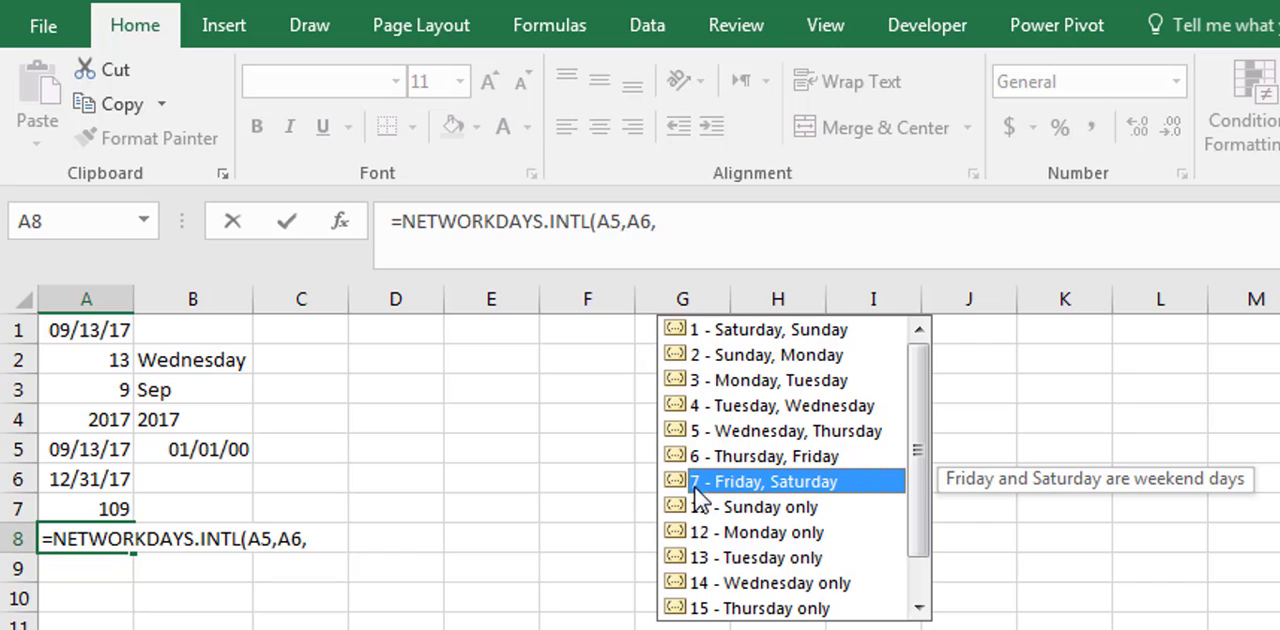
double_click(851, 482)
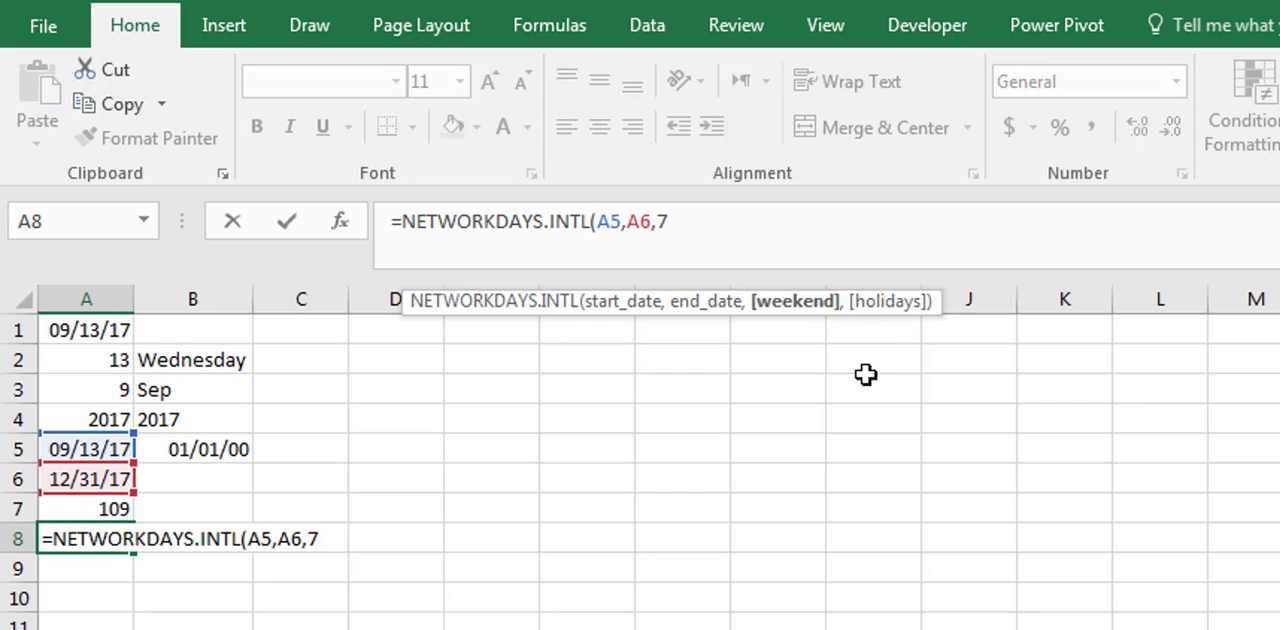
type(")")
key("Return")
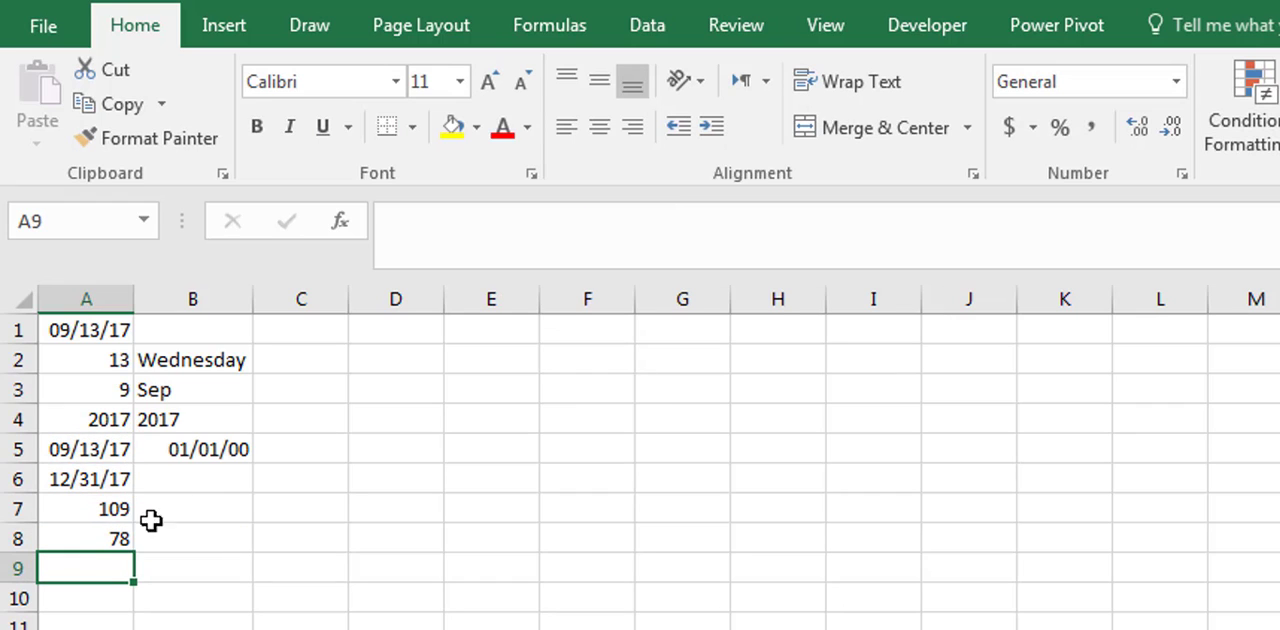
left_click(70, 540)
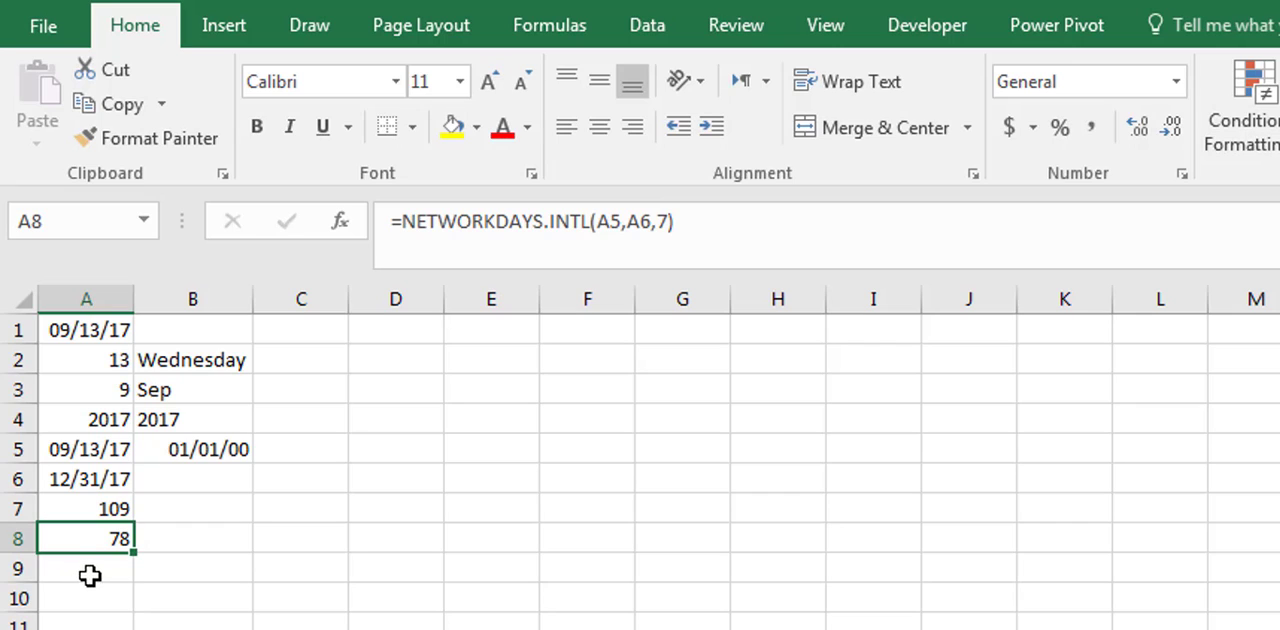
- Start a trial NETWORKDAYS formula in cell A9 and examine which arguments it takes
left_click(107, 571)
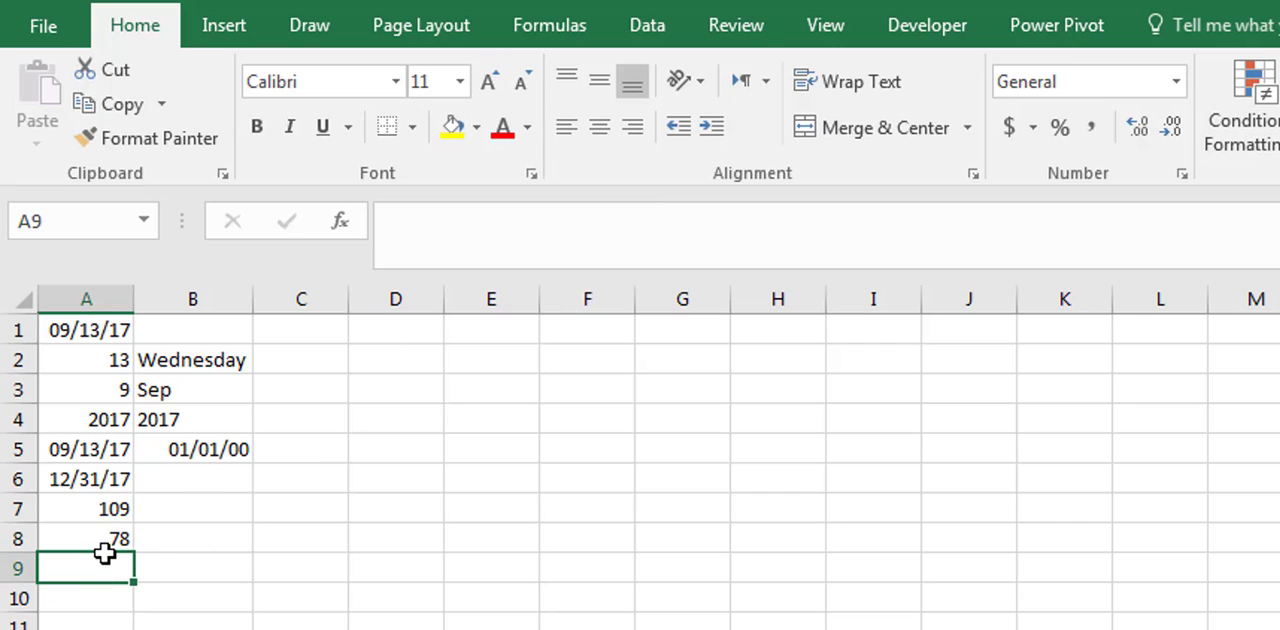
type("=net")
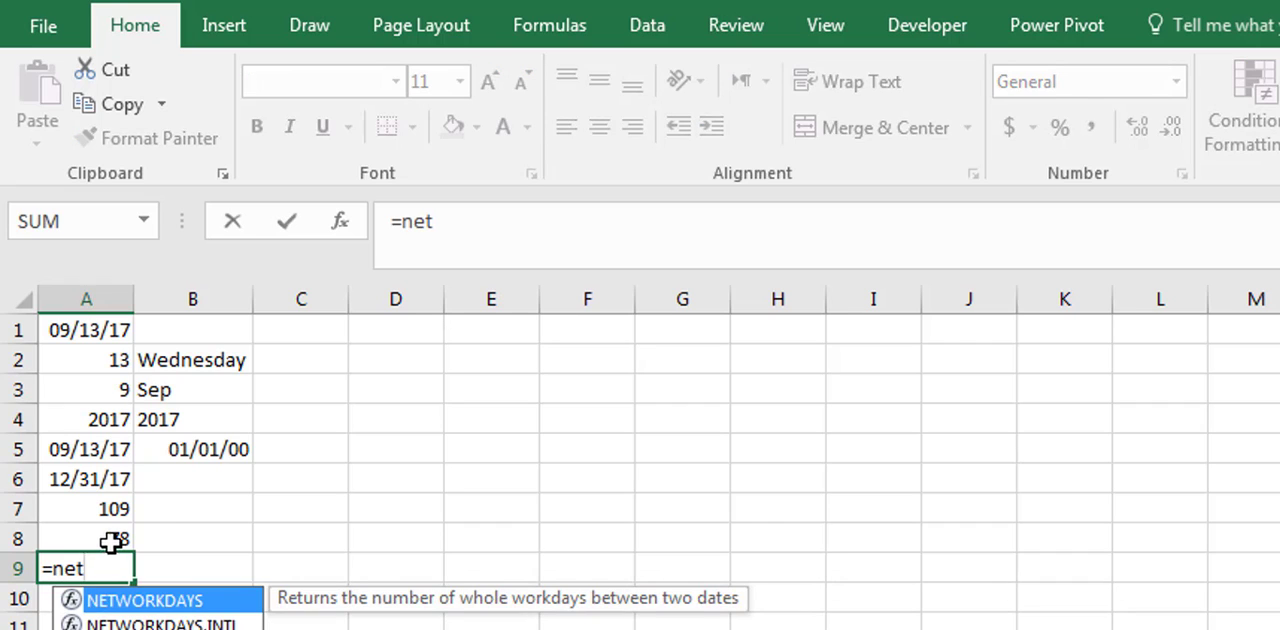
left_click(471, 228)
type("w")
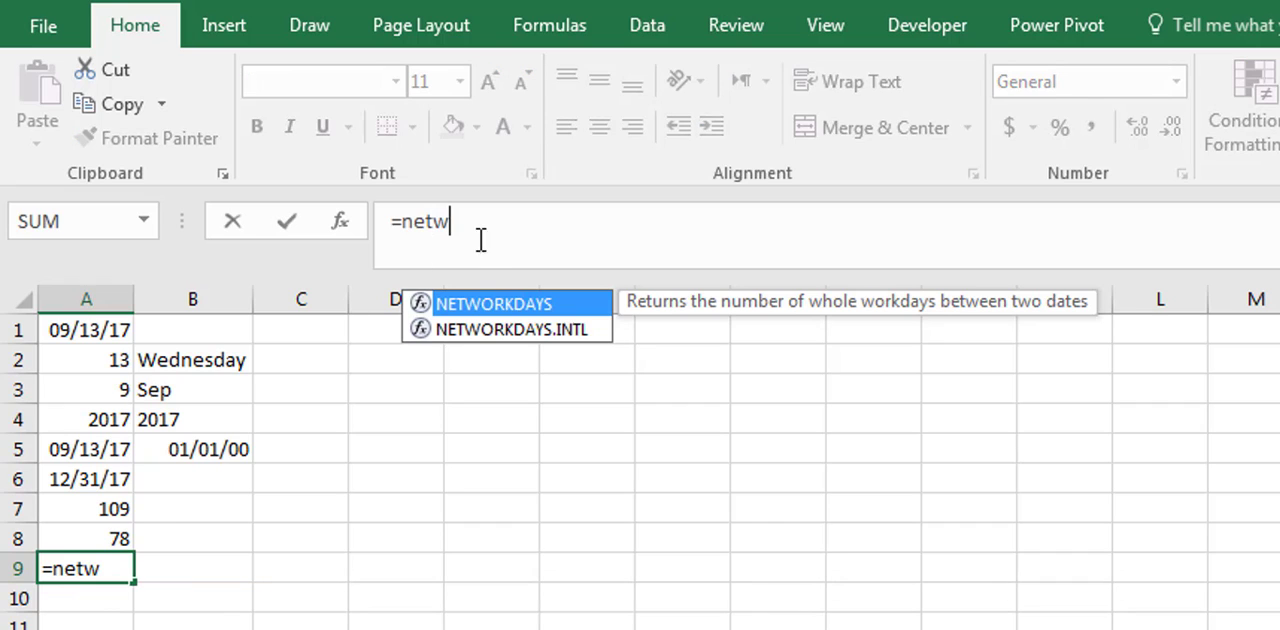
double_click(529, 313)
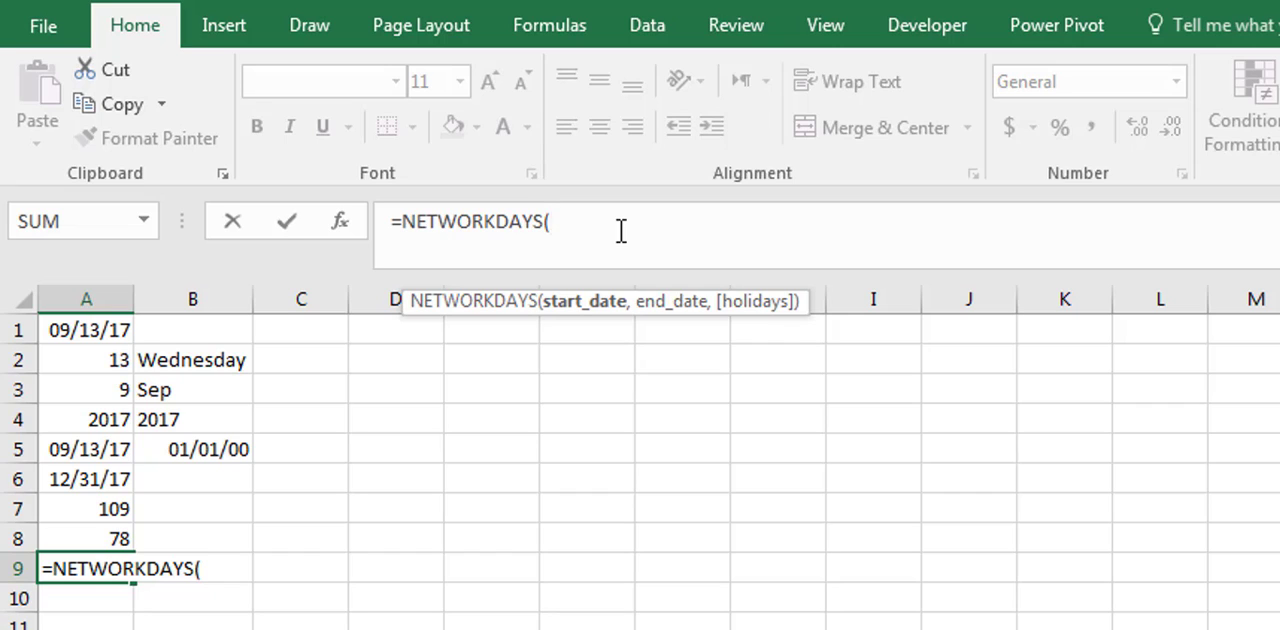
- Switch the trial formula in A9 to NETWORKDAYS.INTL, browse its weekend options, and discard the formula
key("BackSpace")
type(".")
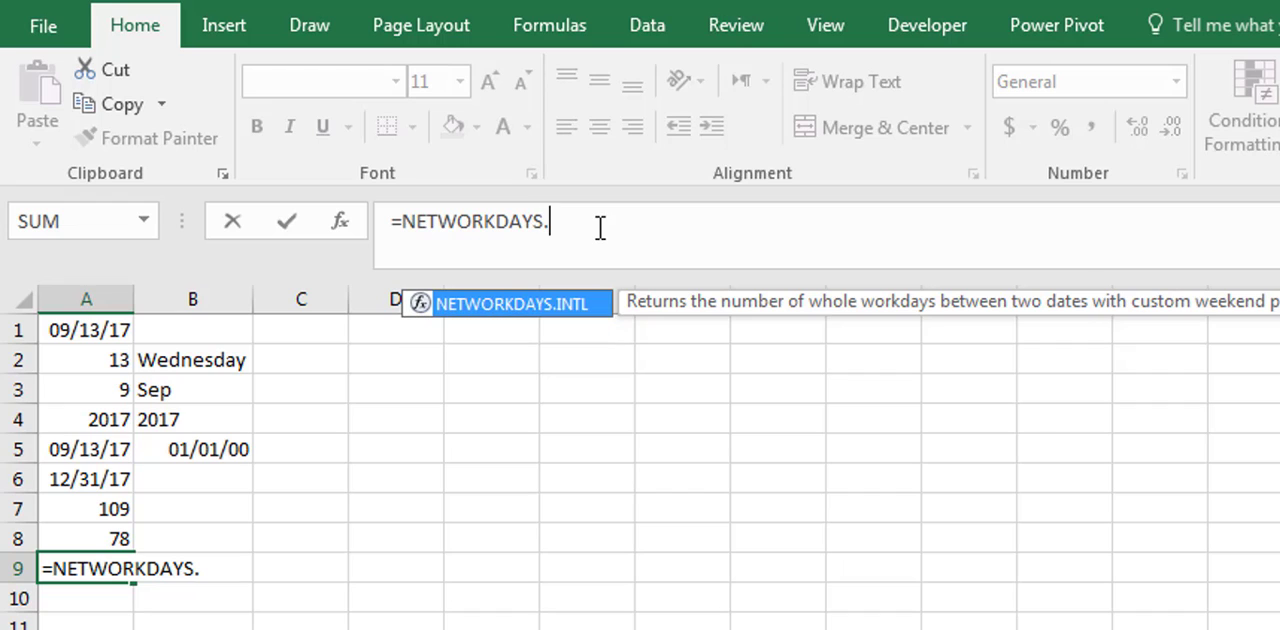
double_click(547, 310)
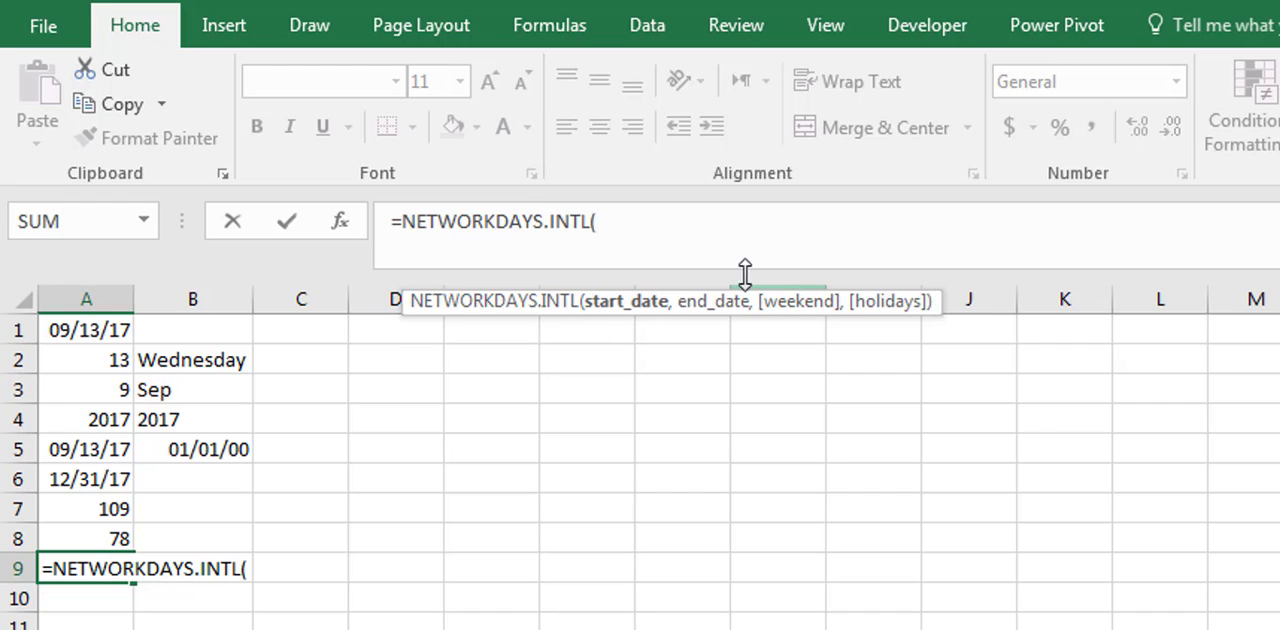
type(",,")
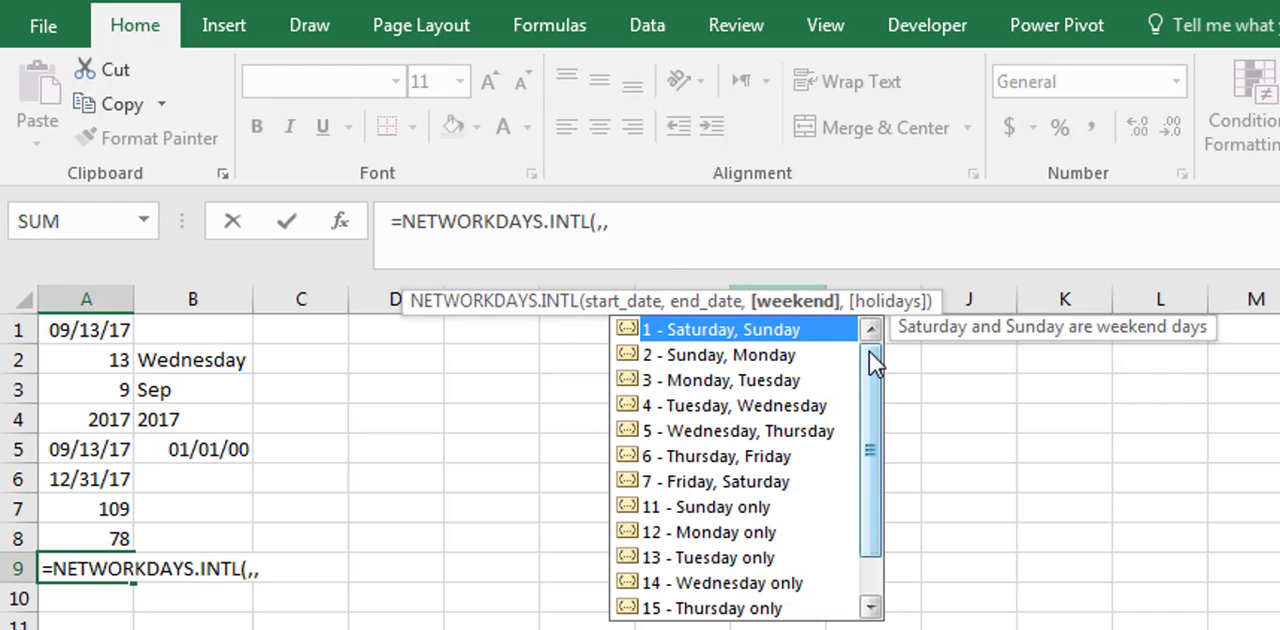
left_click_drag(869, 351, 883, 475)
left_click_drag(872, 518, 887, 468)
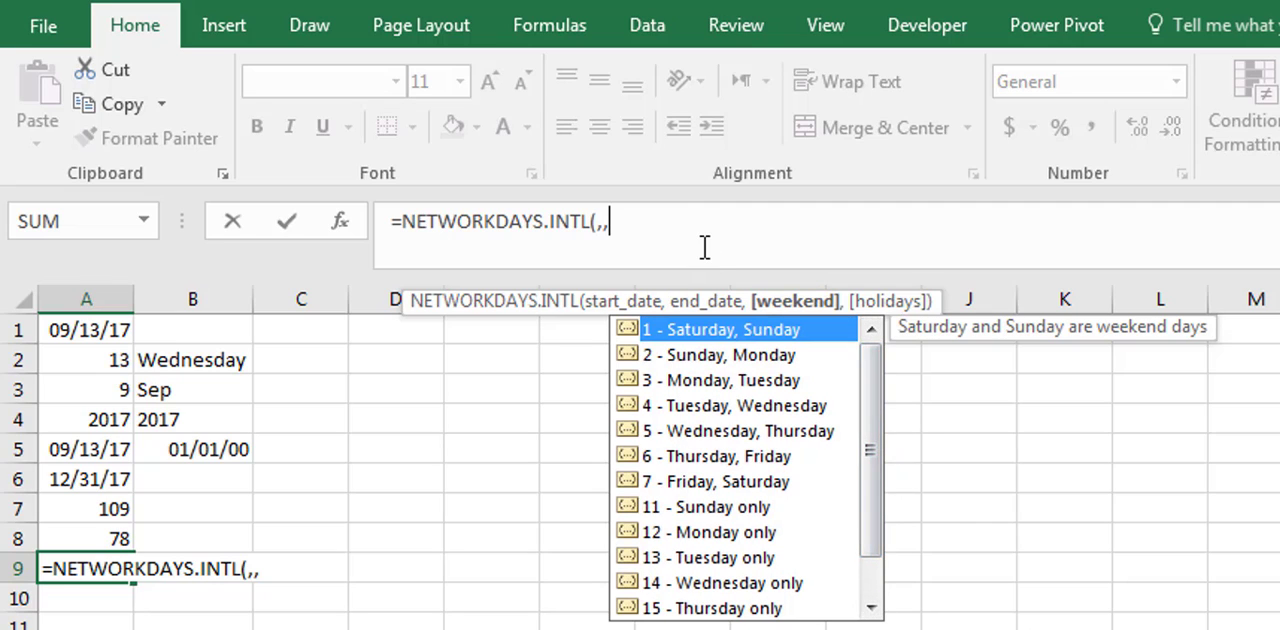
key("Escape")
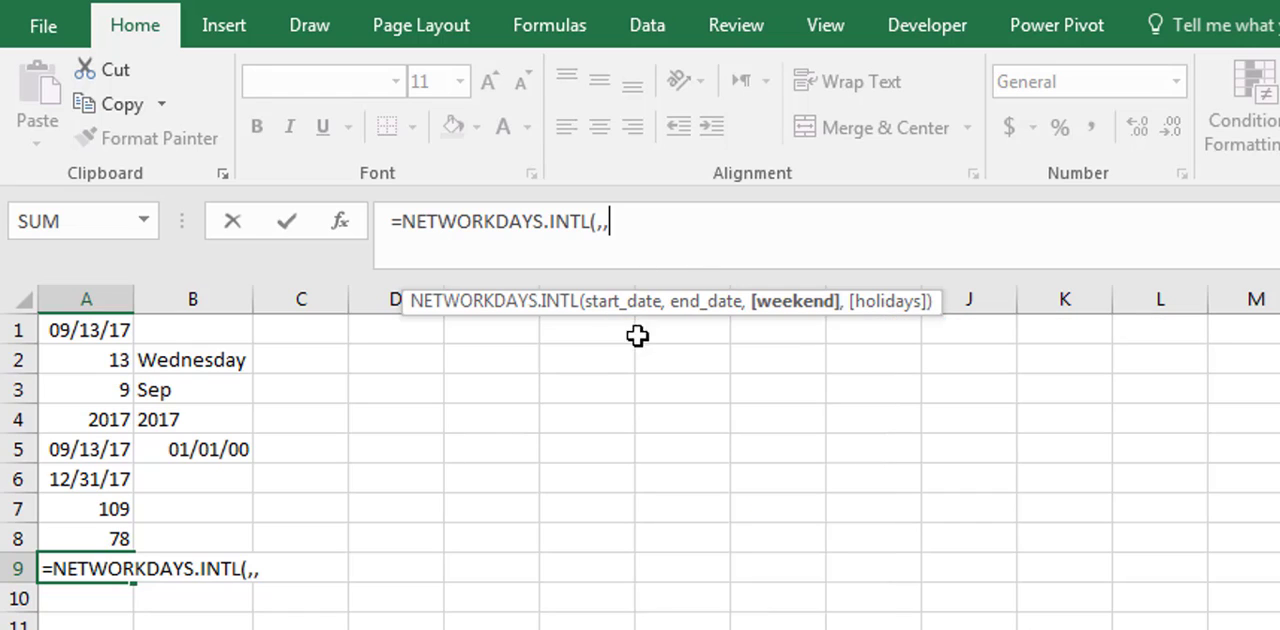
key("Escape")
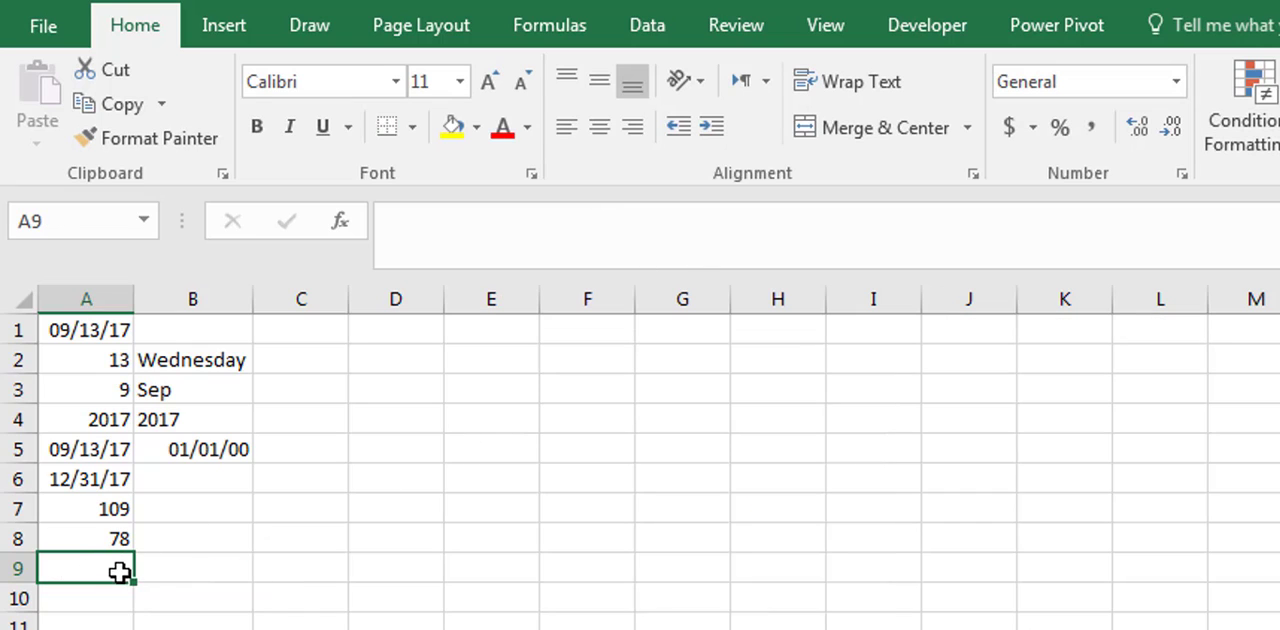
type("=")
left_click(580, 234)
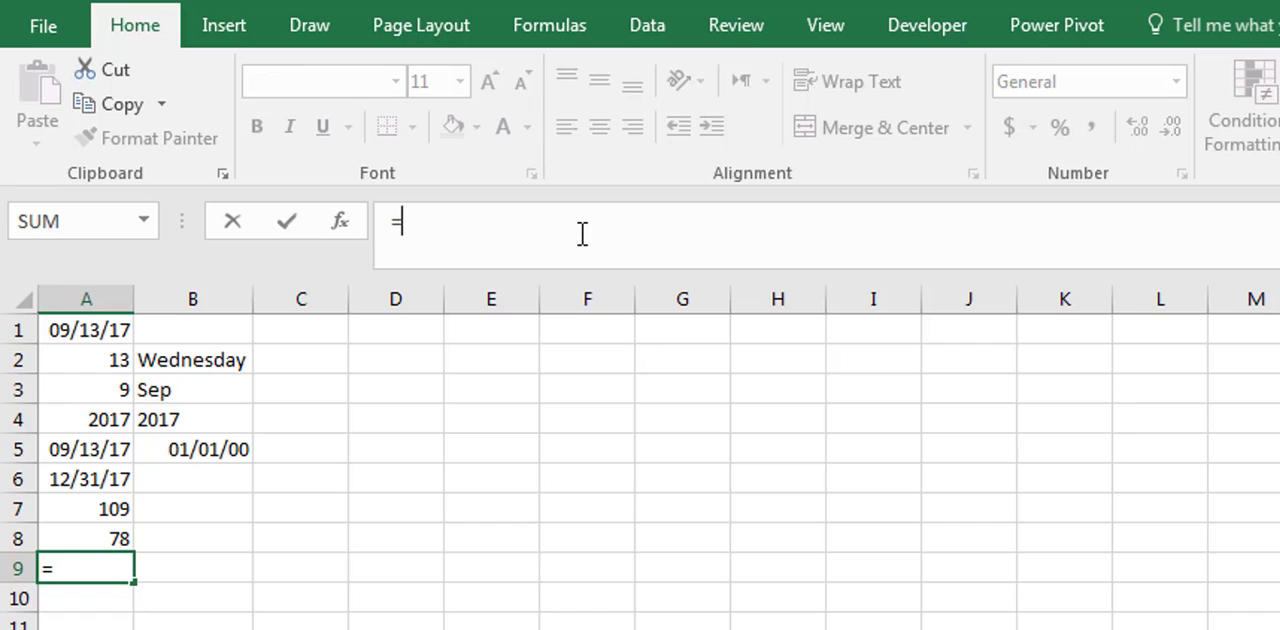
type("ne")
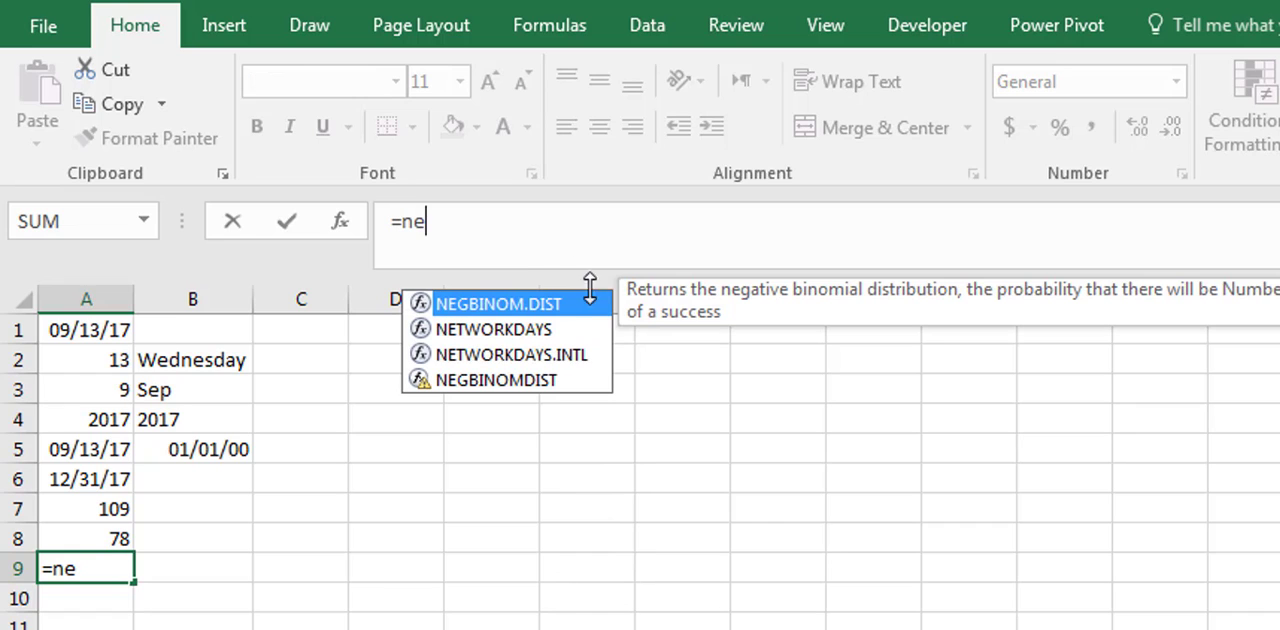
double_click(575, 352)
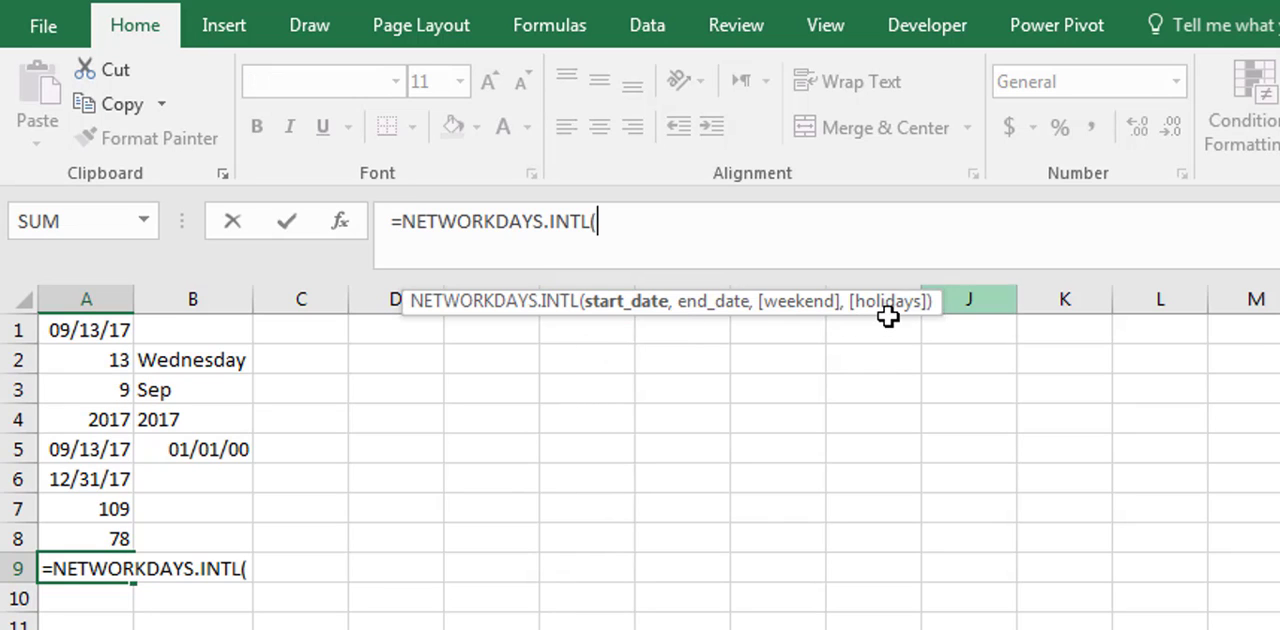
key("Escape")
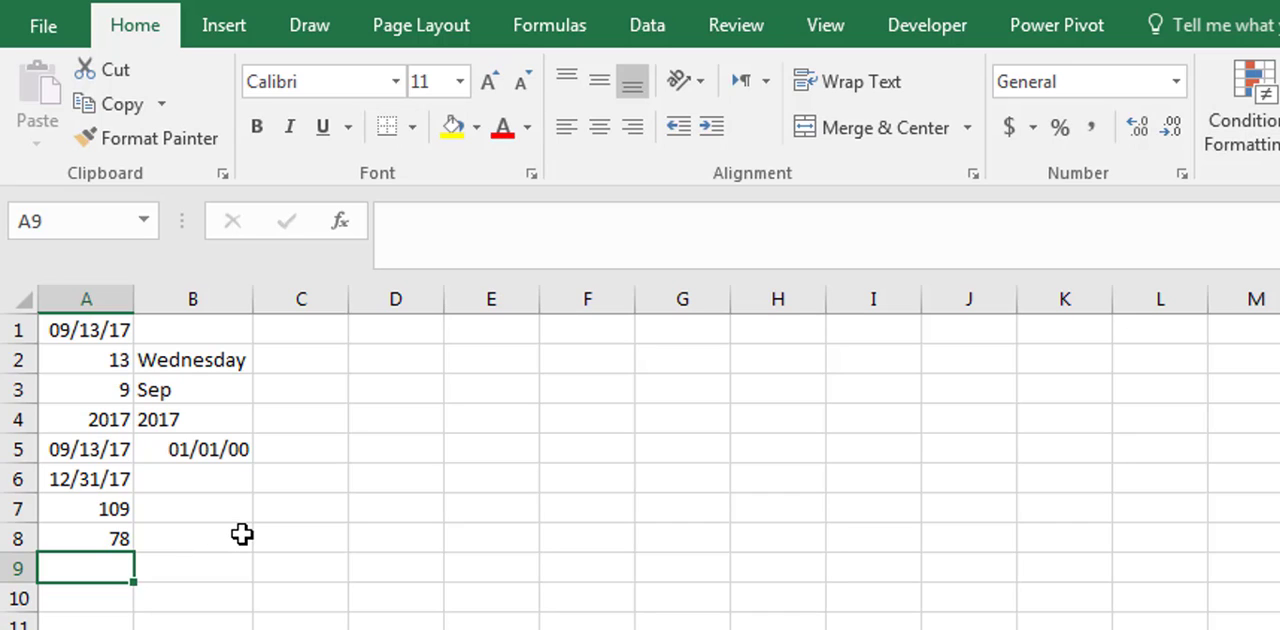
- Enter the holiday dates 9/21 in cell F1 and 10/6 in cell F2
left_click(612, 330)
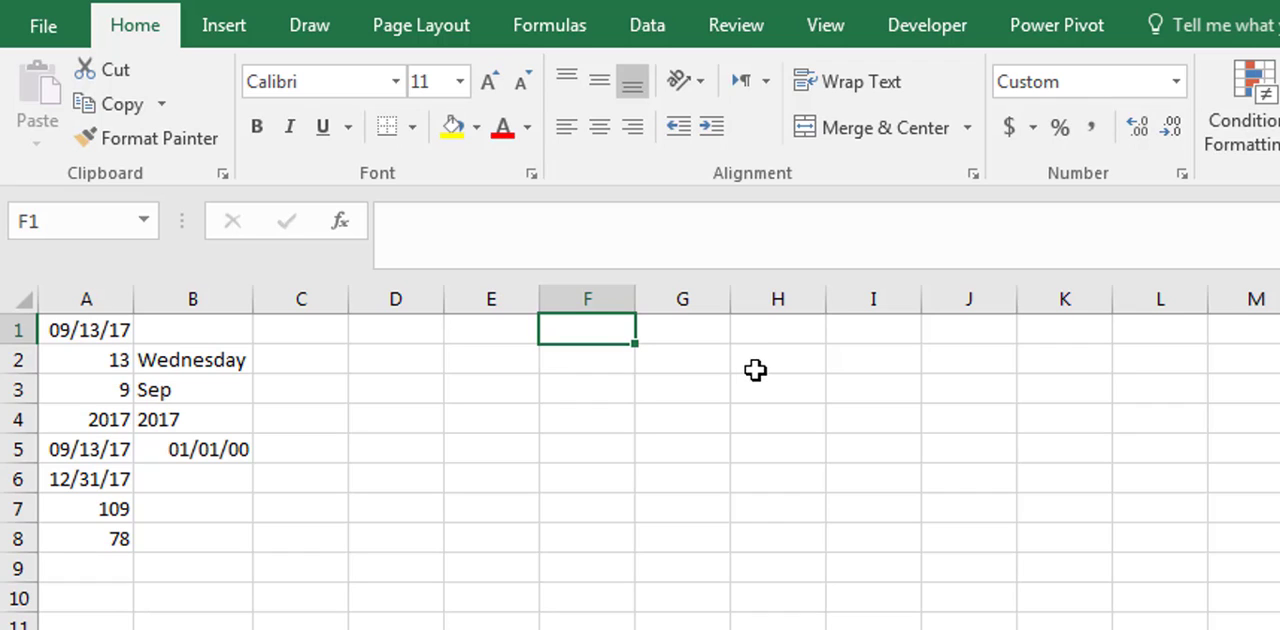
type("9/21")
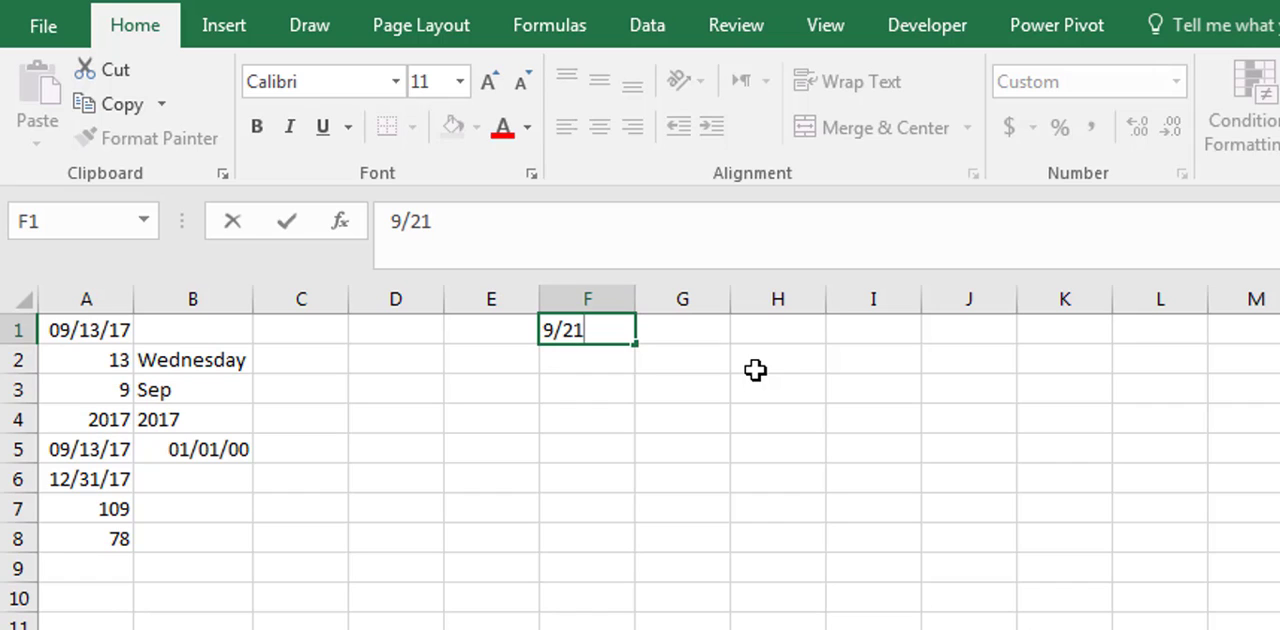
key("Return")
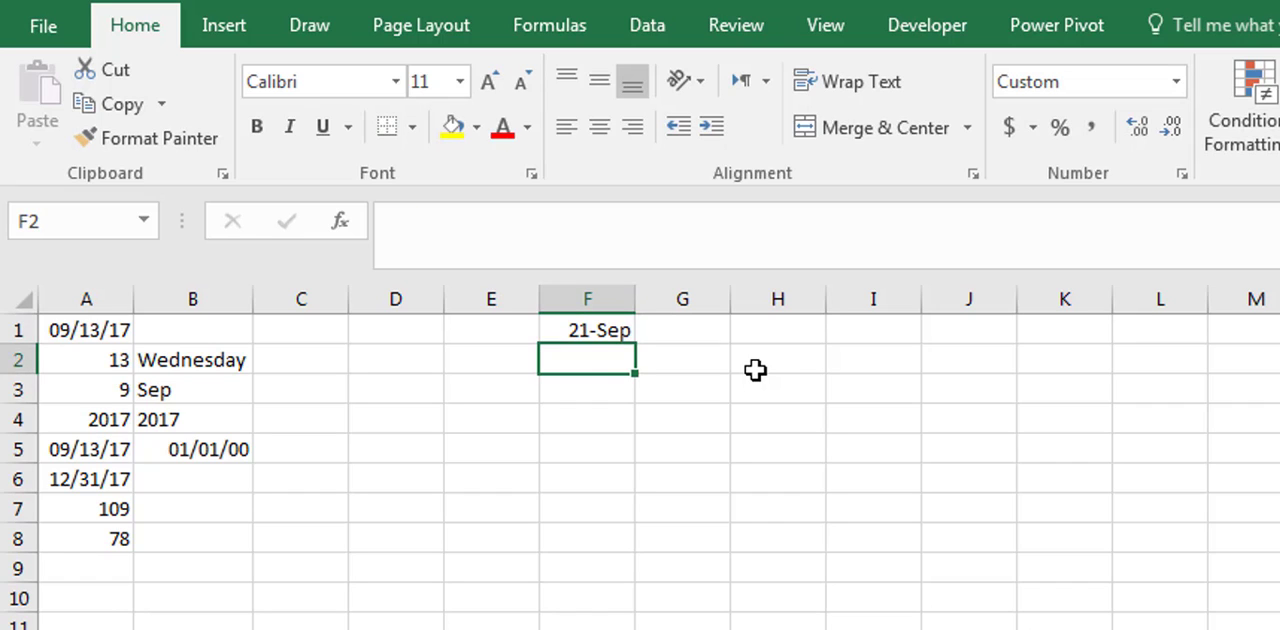
type("6")
key("BackSpace")
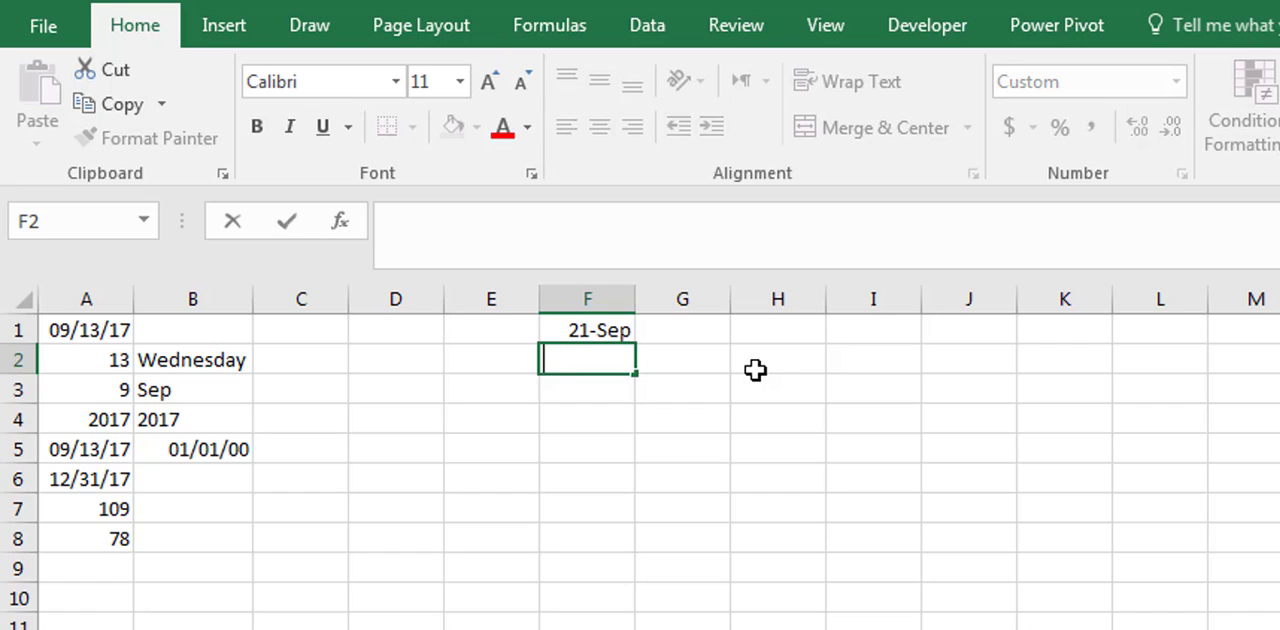
type("10/6")
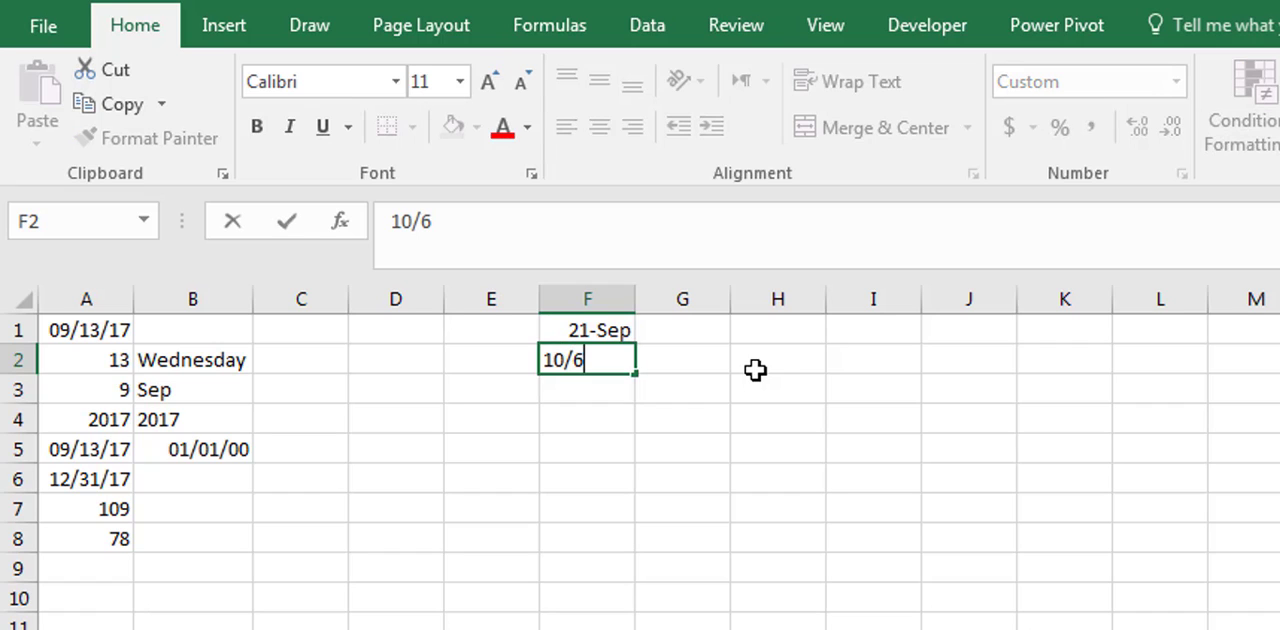
key("Return")
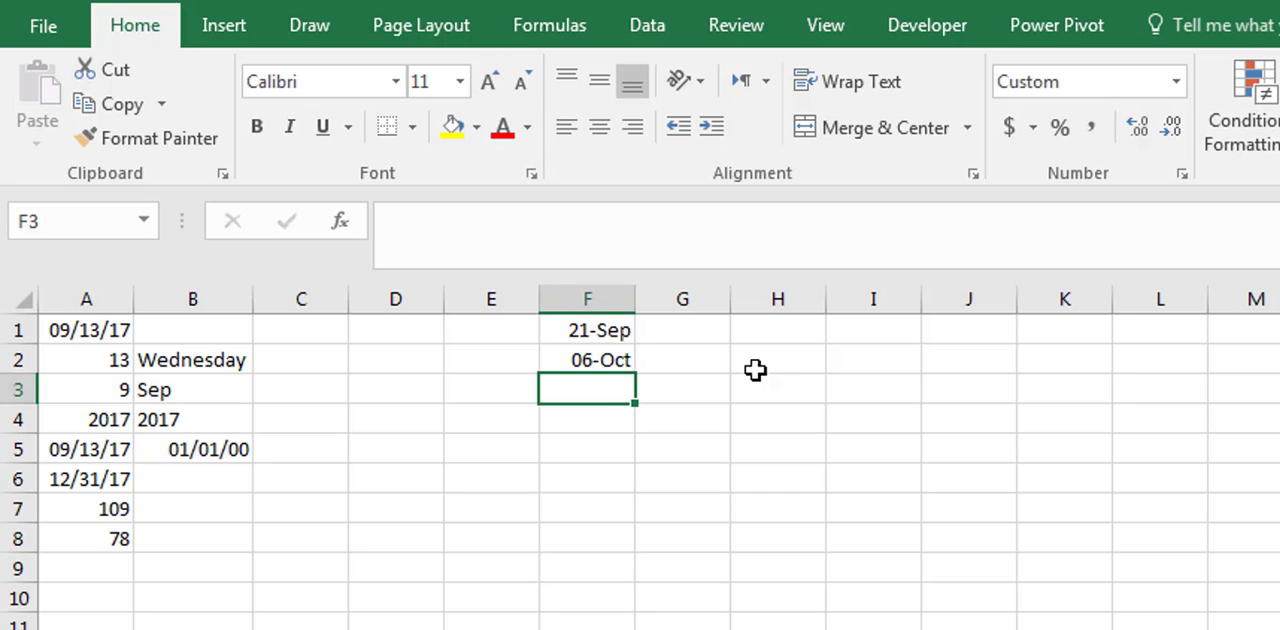
- Add the holiday dates 12/11 in cell F3 and 12/25 in cell F4
type("12/1")
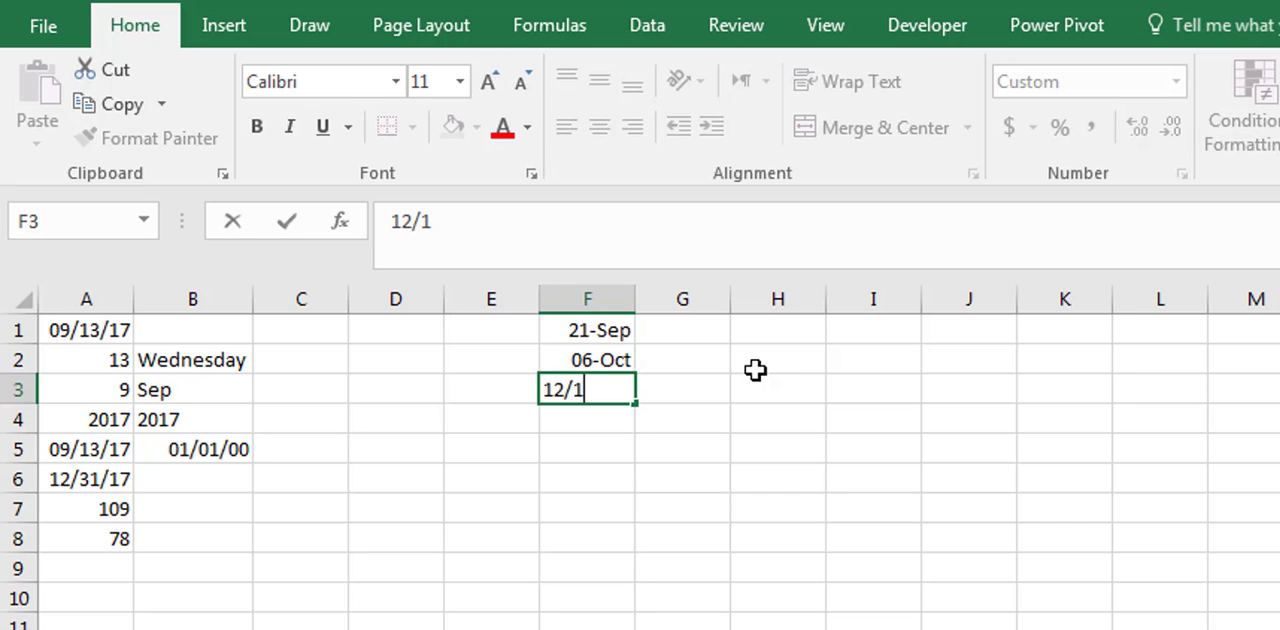
type("1")
key("Return")
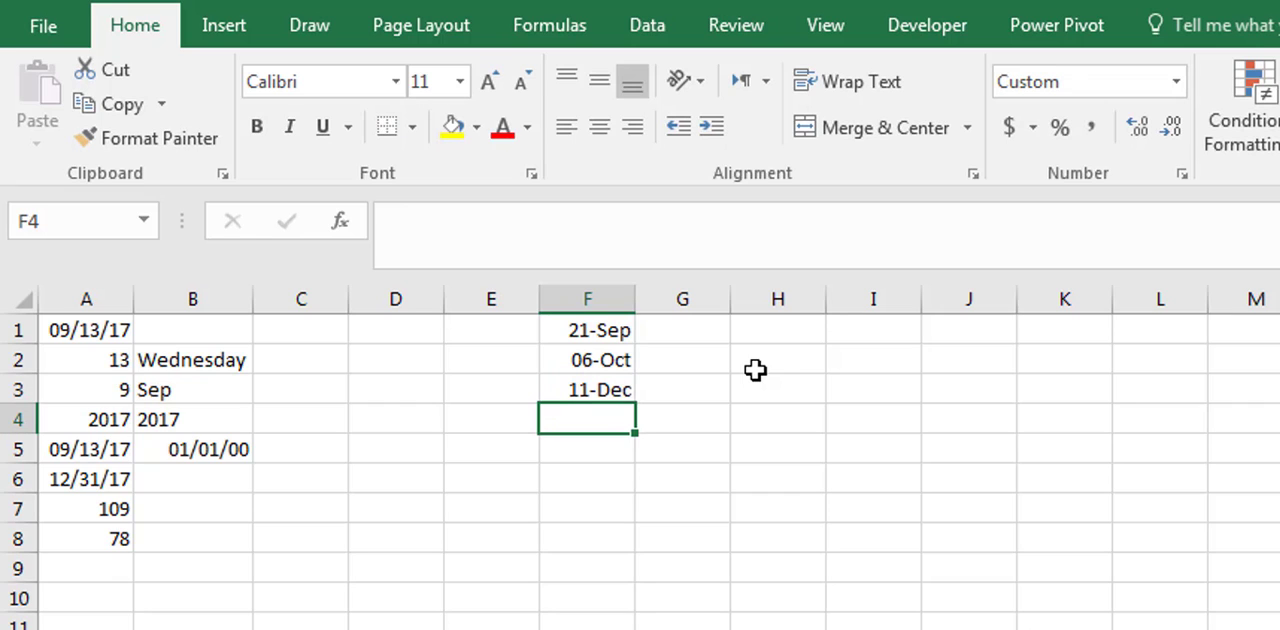
type("12/1")
type("5")
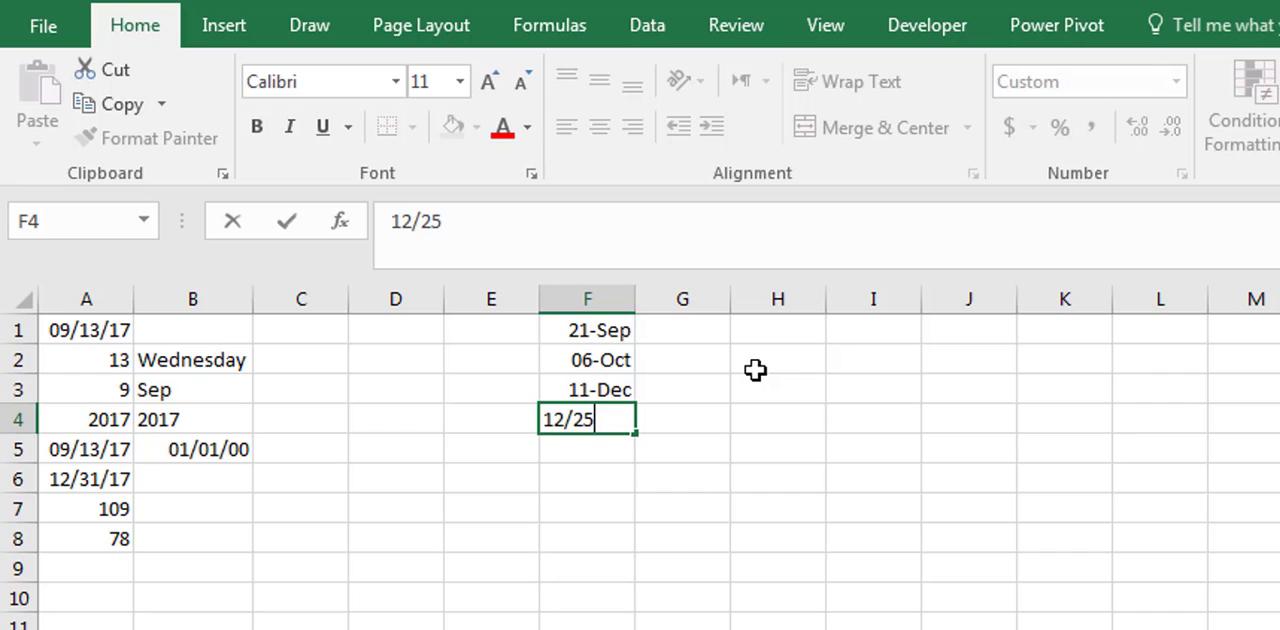
key("Return")
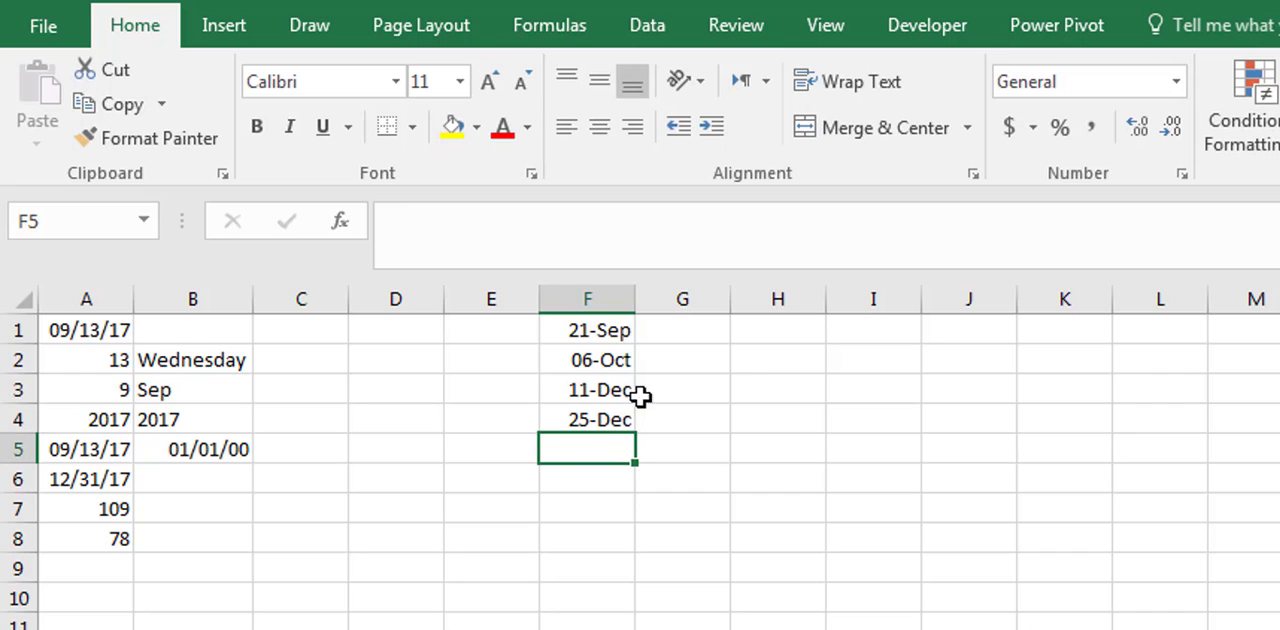
- Start a NETWORKDAYS.INTL formula in cell A9 with A5 as the start date and A6 as the end date
left_click(99, 571)
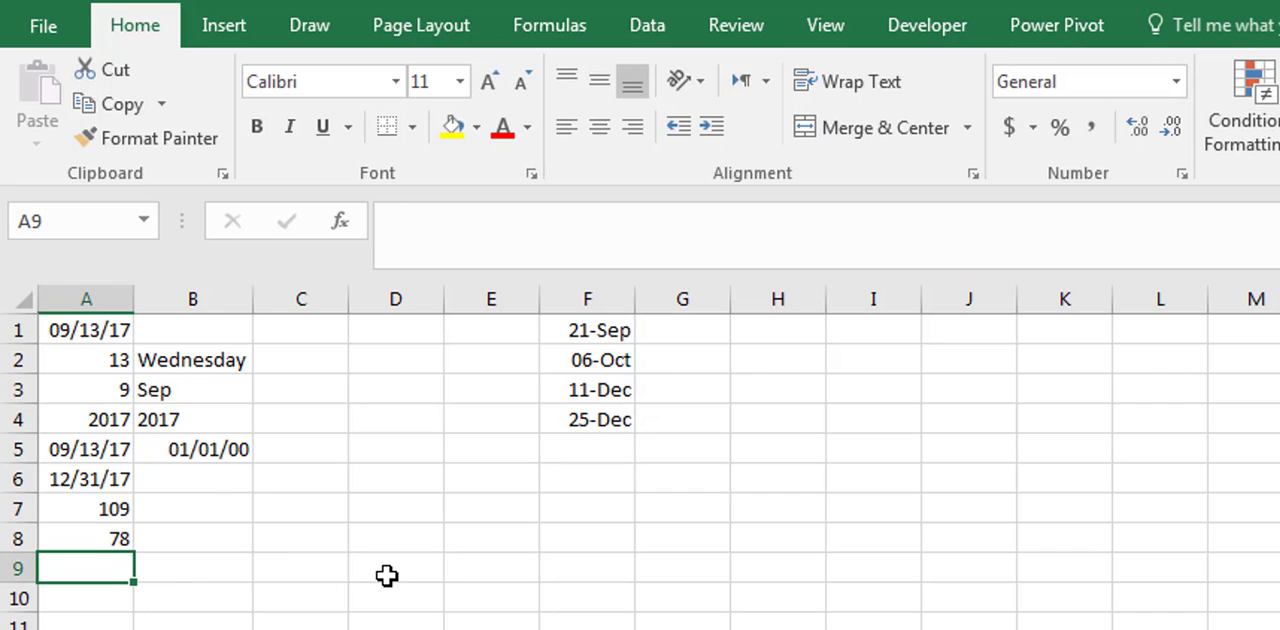
type("=net")
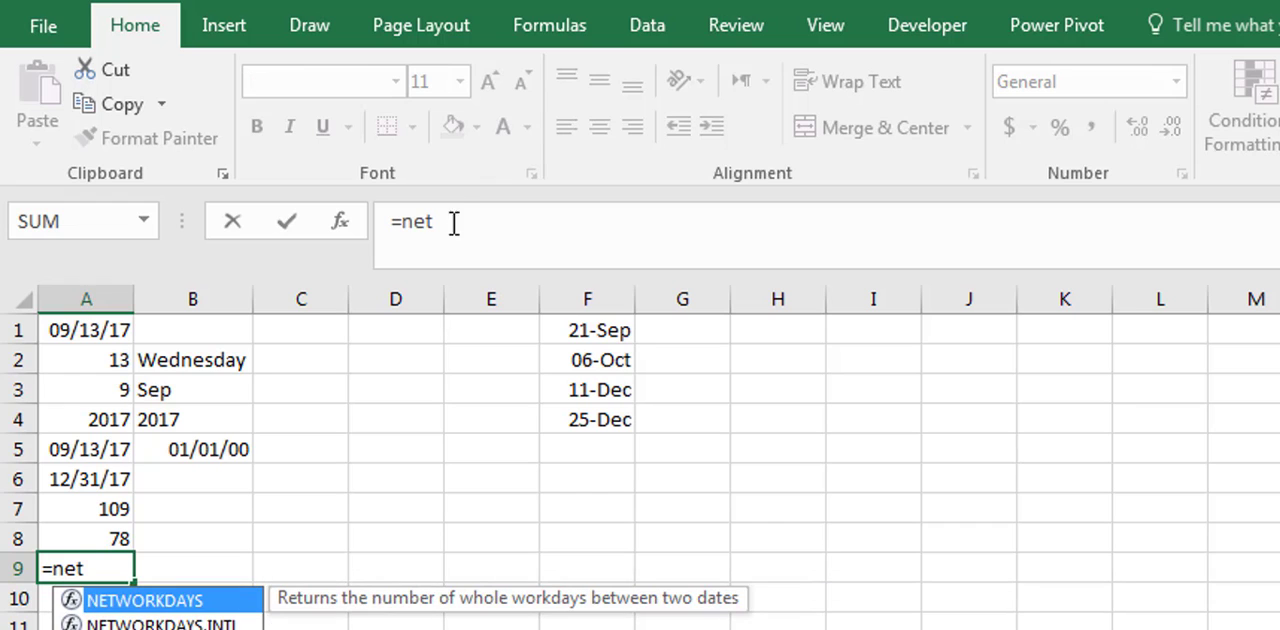
left_click(462, 224)
type("w")
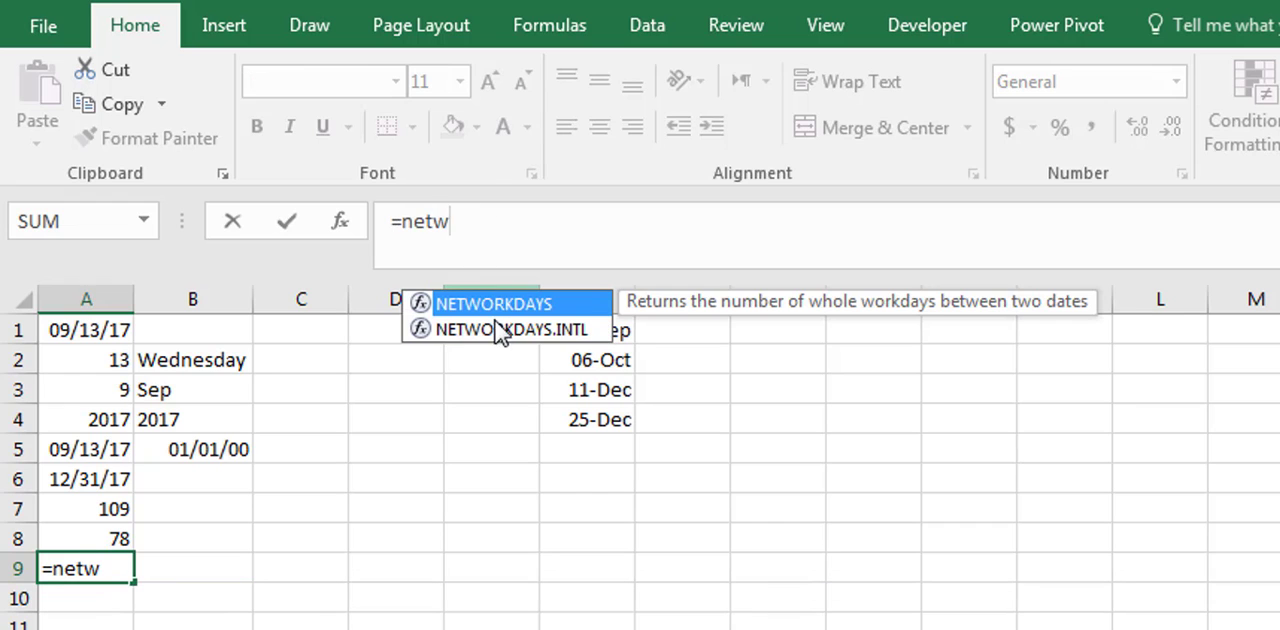
double_click(497, 330)
left_click(108, 450)
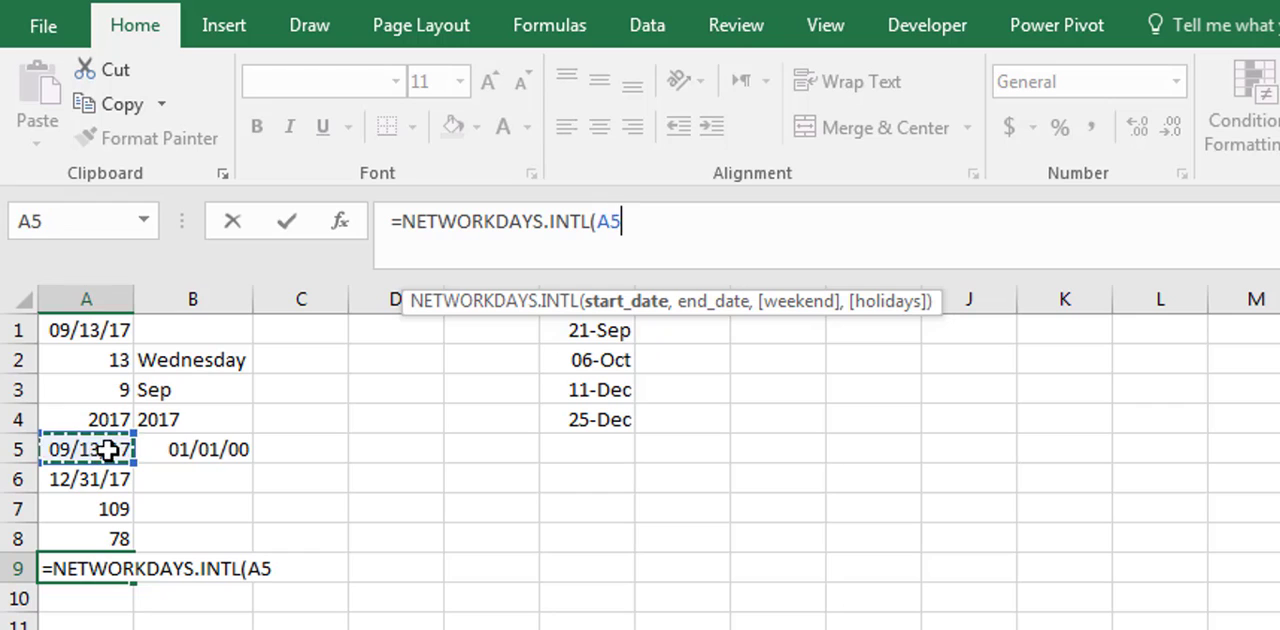
type(",")
left_click(120, 481)
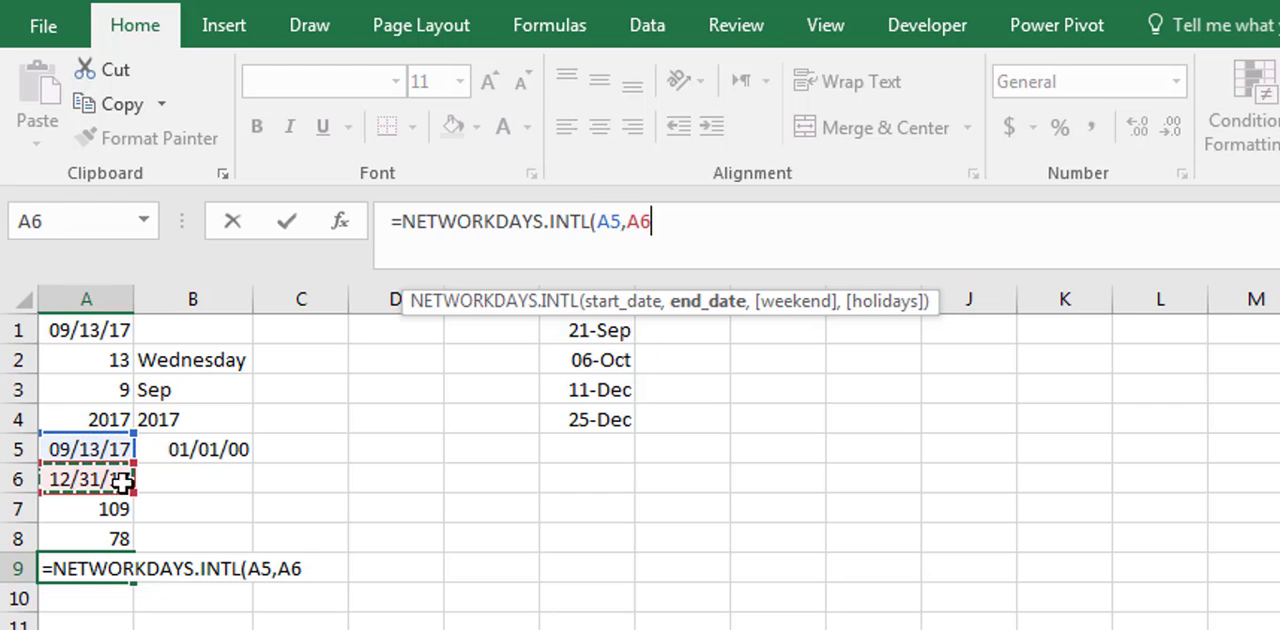
type(",")
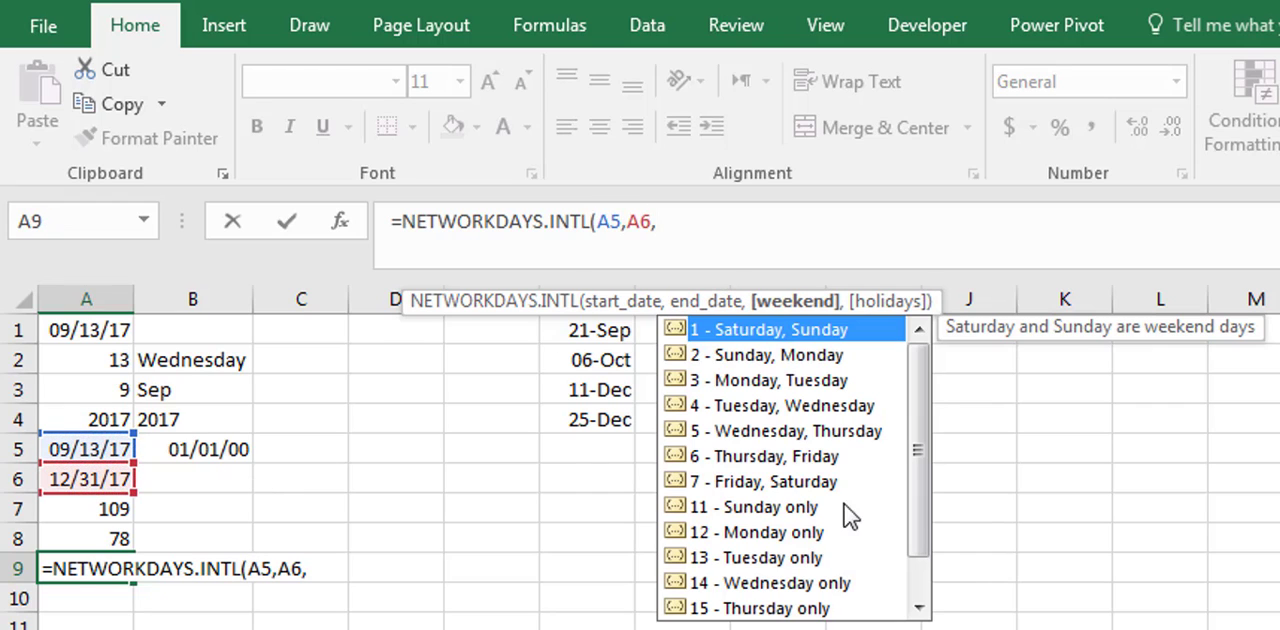
- Set the A9 formula's weekend to 7 (Friday, Saturday) and its holidays to F1:F4, completing =NETWORKDAYS.INTL(A5,A6,7,F1:F4)
left_click(740, 485)
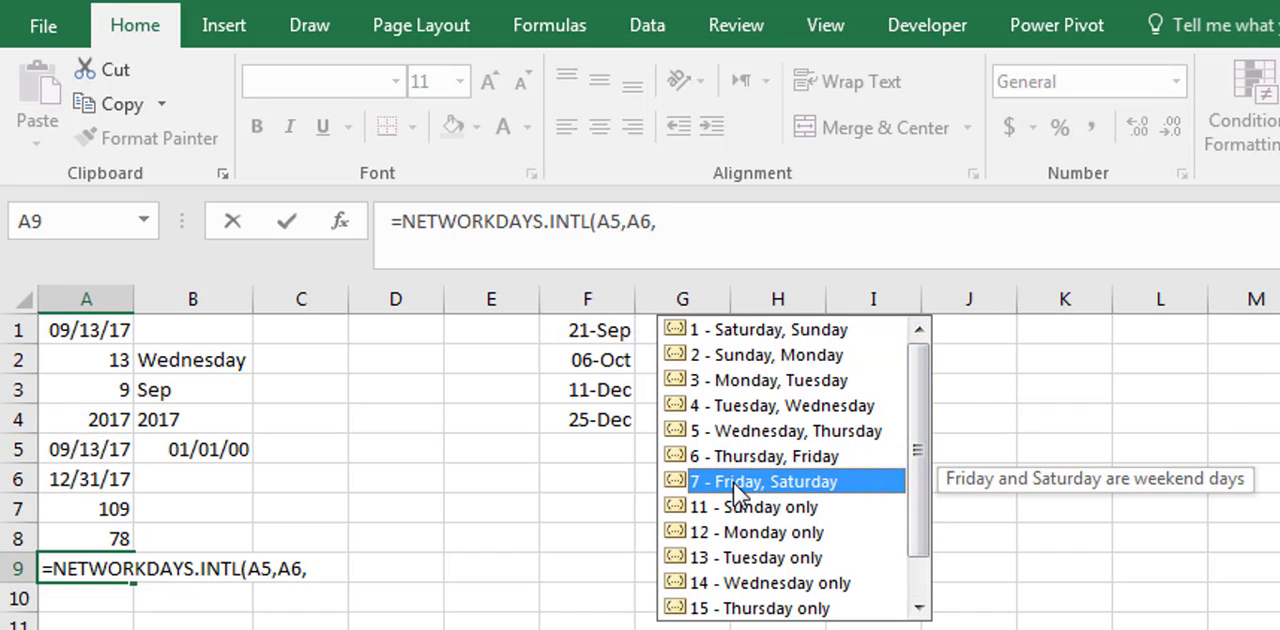
double_click(735, 484)
type(",")
left_click(588, 414)
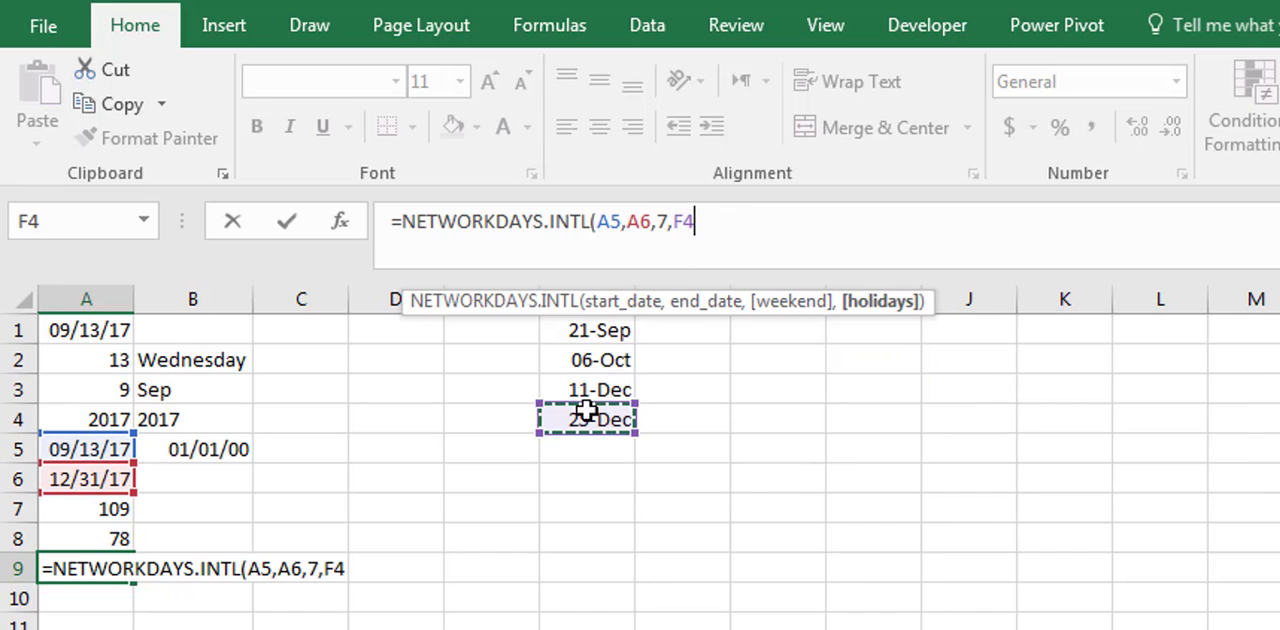
left_click_drag(588, 410, 586, 325)
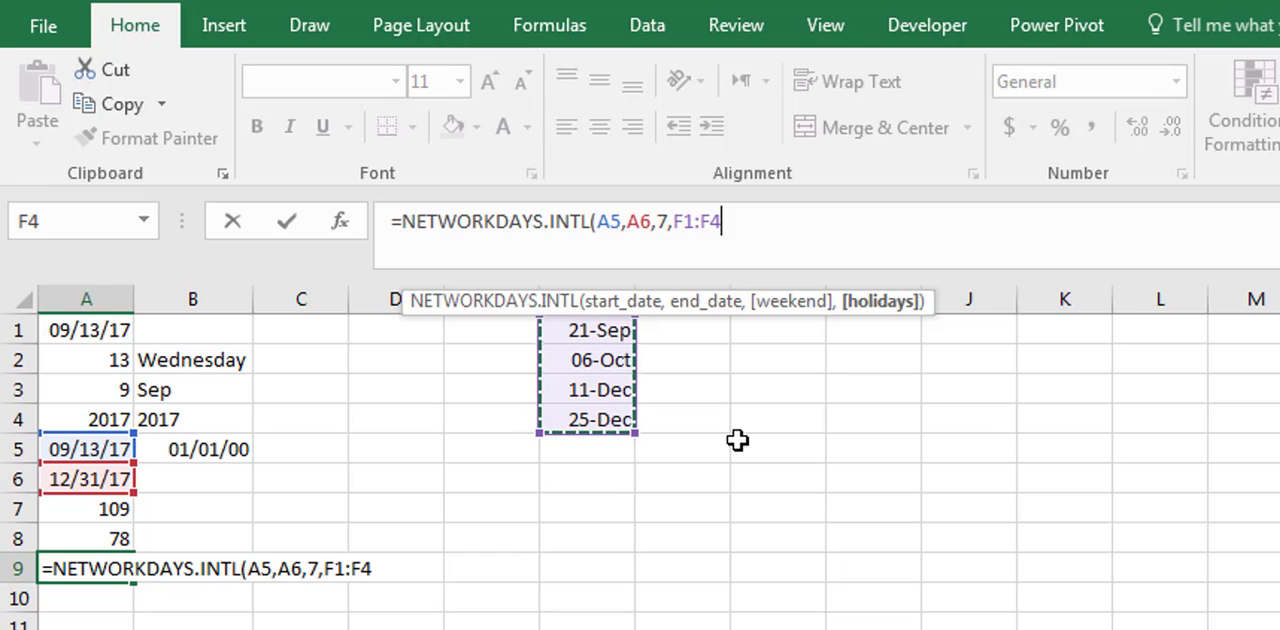
type(")")
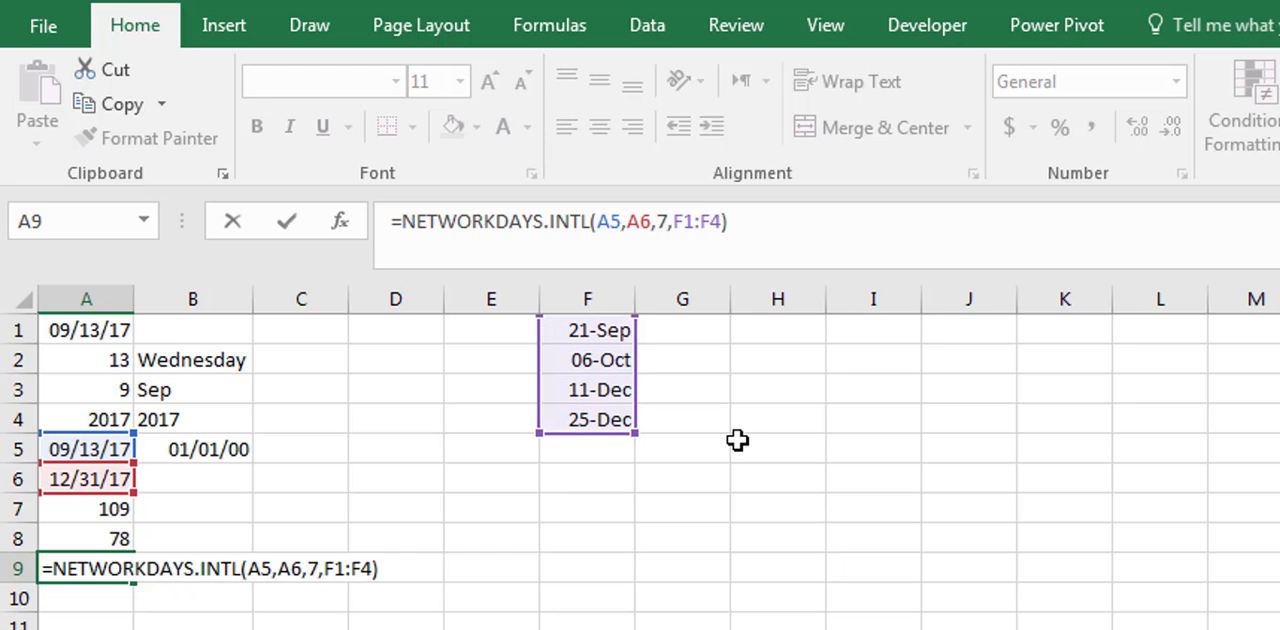
key("Return")
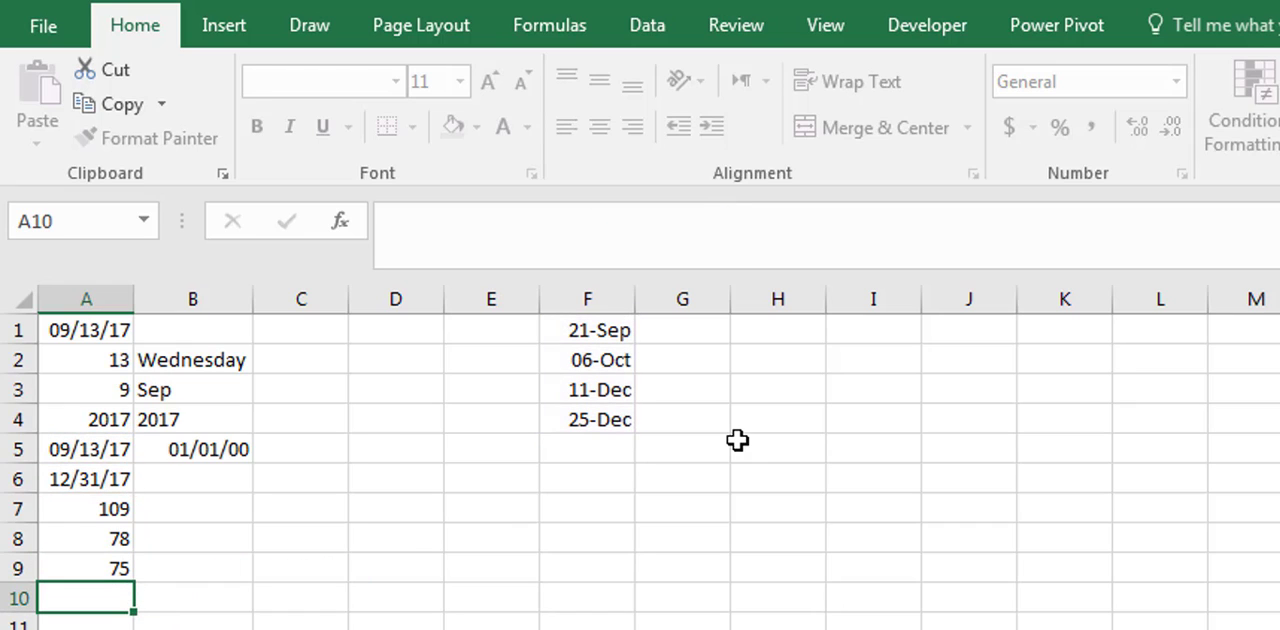
- Compare the NETWORKDAYS.INTL formulas in cells A8 and A9, without and with the holiday range
left_click(92, 570)
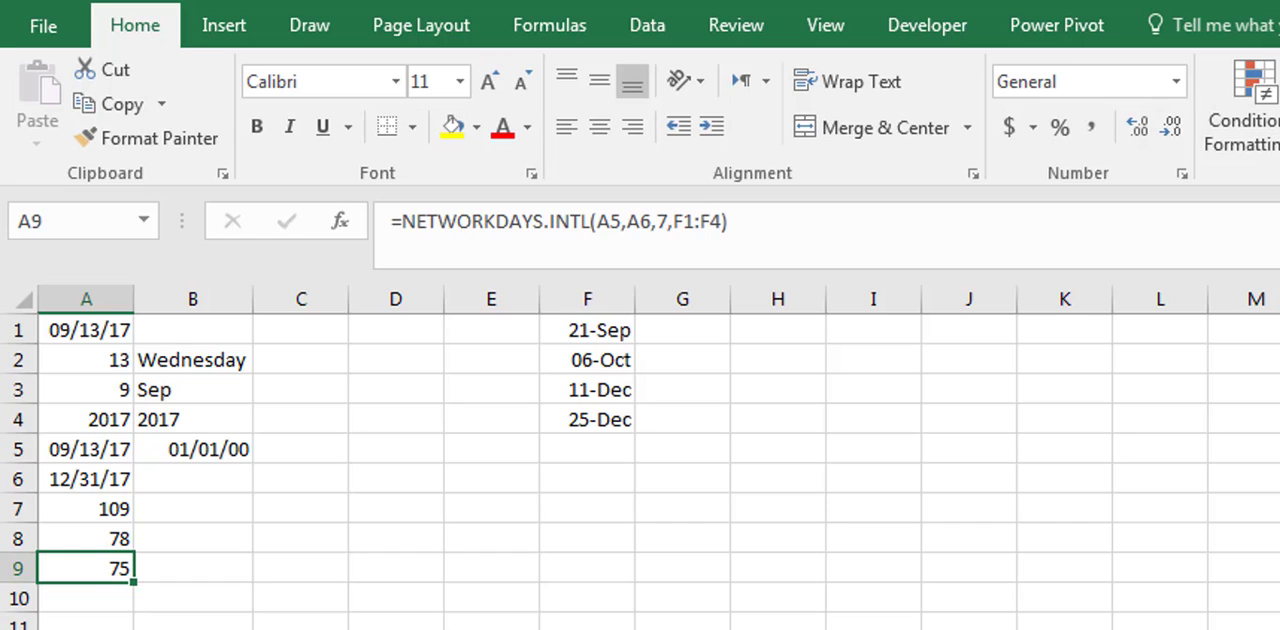
left_click(100, 542)
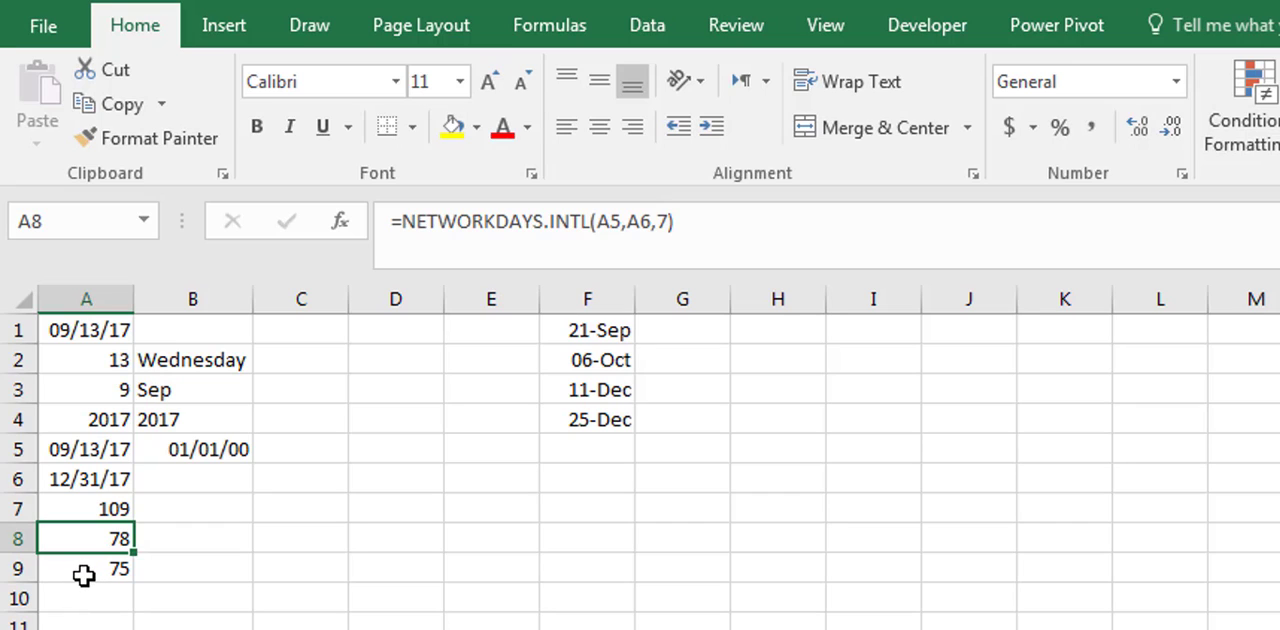
left_click(95, 569)
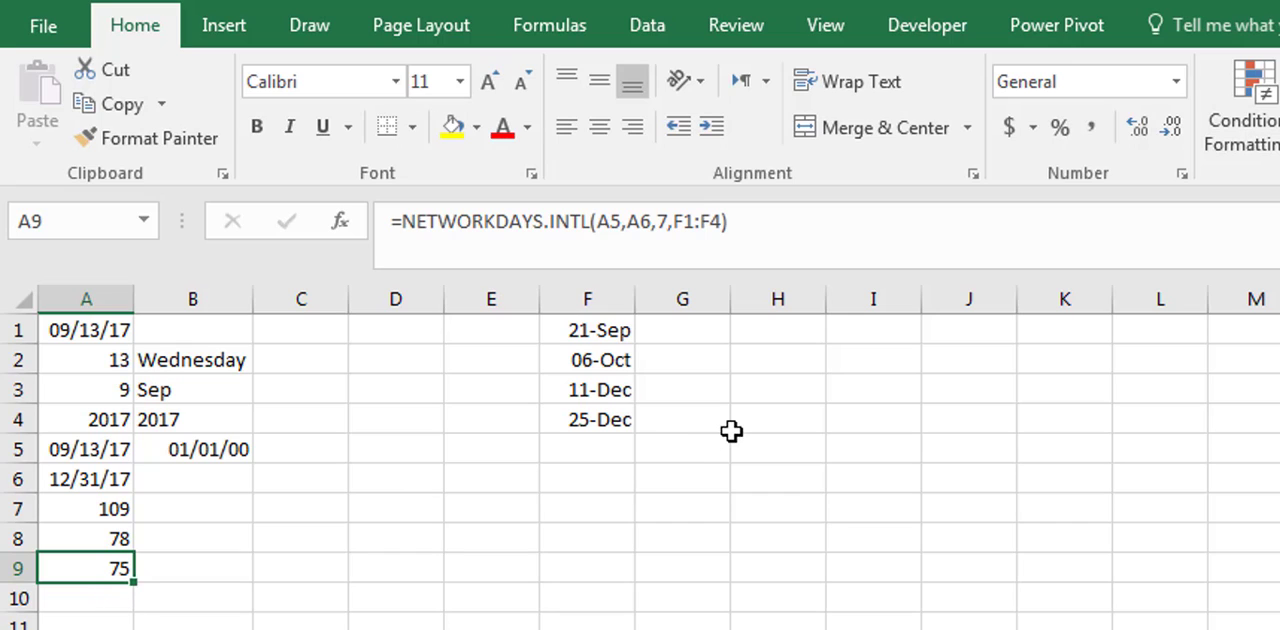
- Enter =TEXT(F1,"dddd") in cell G1 to get the weekday name of the first holiday
left_click(678, 334)
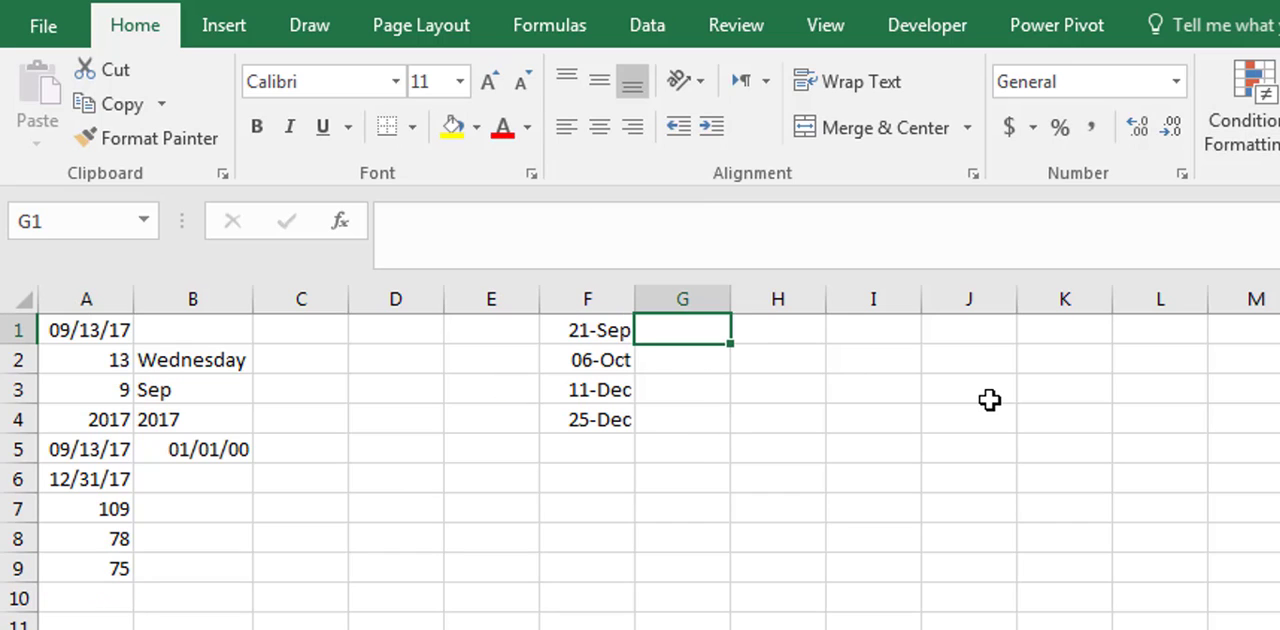
type("=")
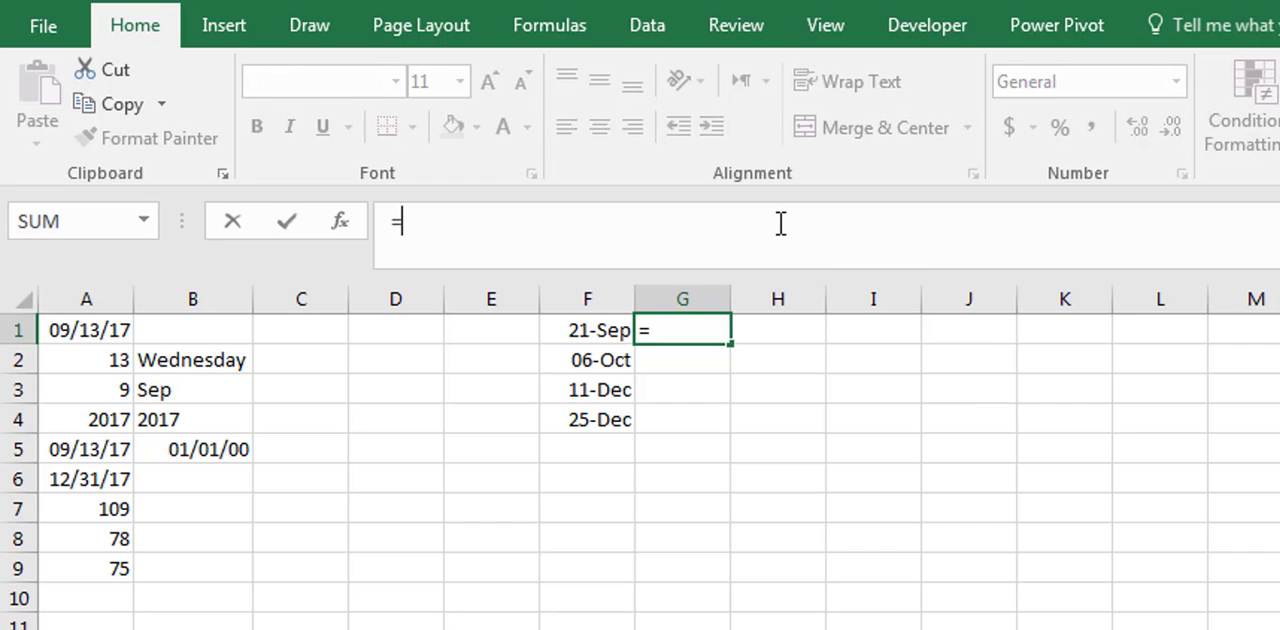
type("text(")
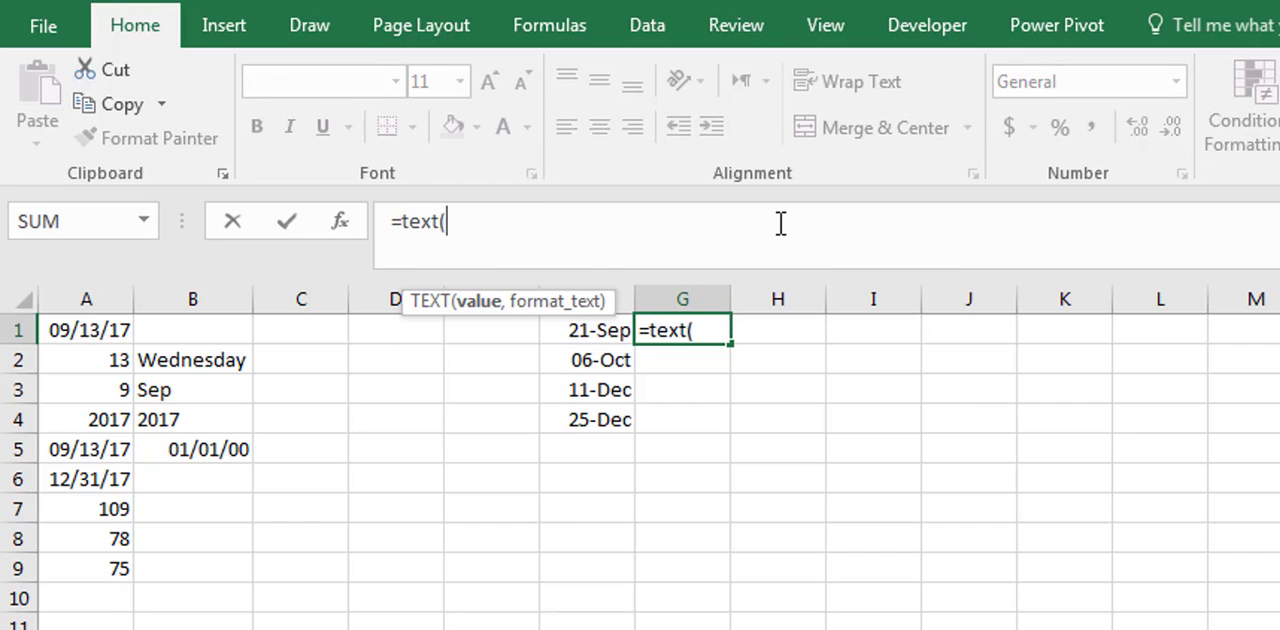
left_click(596, 333)
type(",")
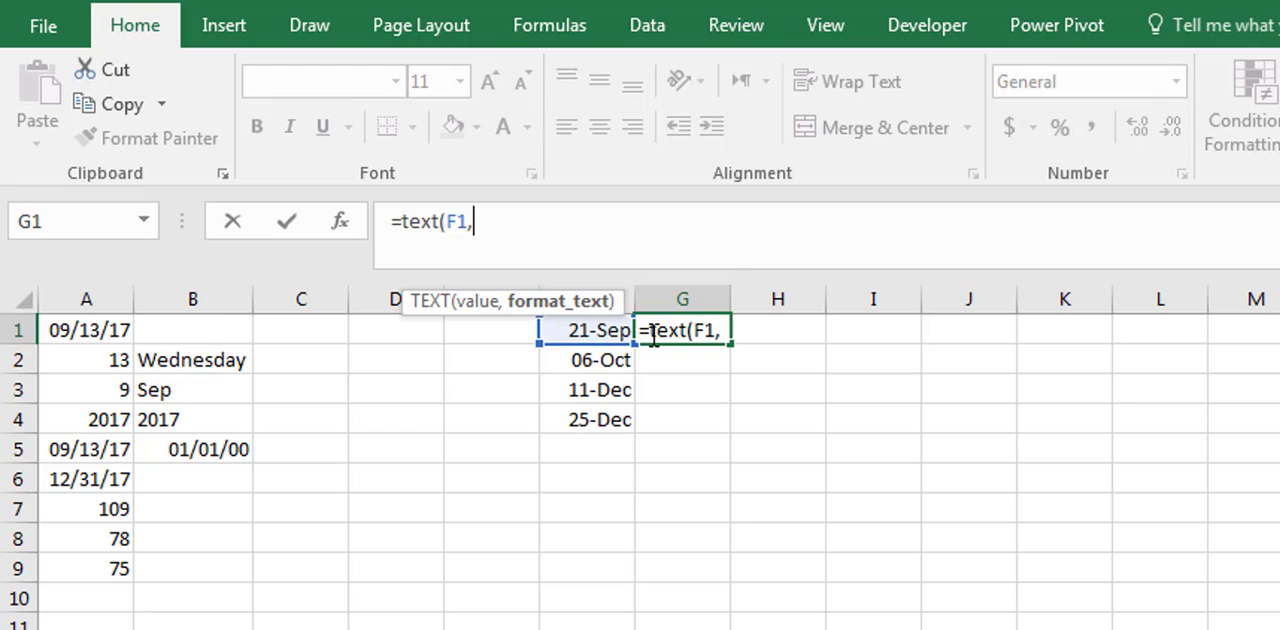
type("\"dddd")
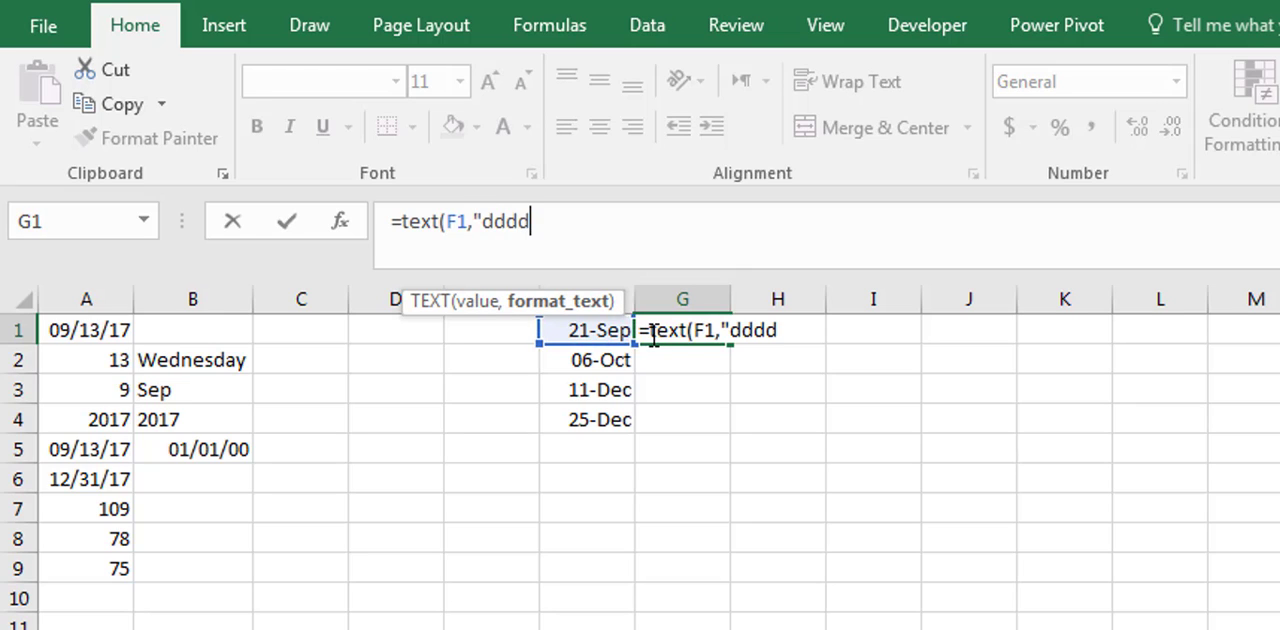
type("\")")
key("Return")
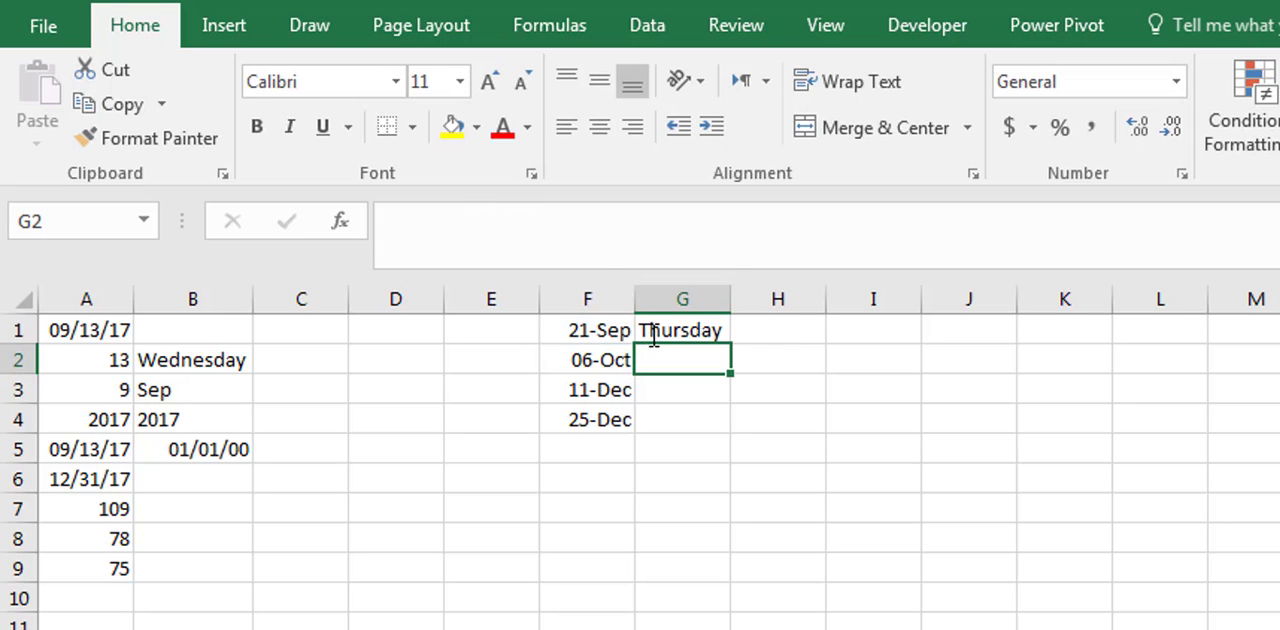
- Fill the weekday formula from G1 down to G4 and check the copied formula in G2
key("Up")
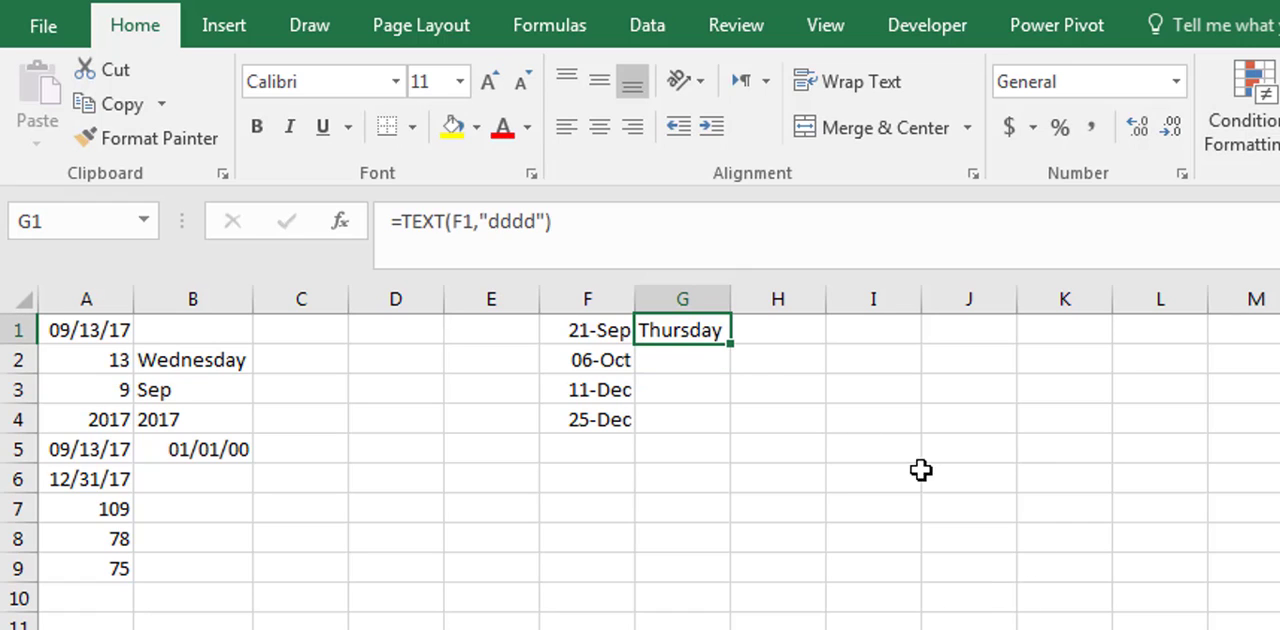
left_click_drag(733, 343, 699, 444)
left_click(697, 511)
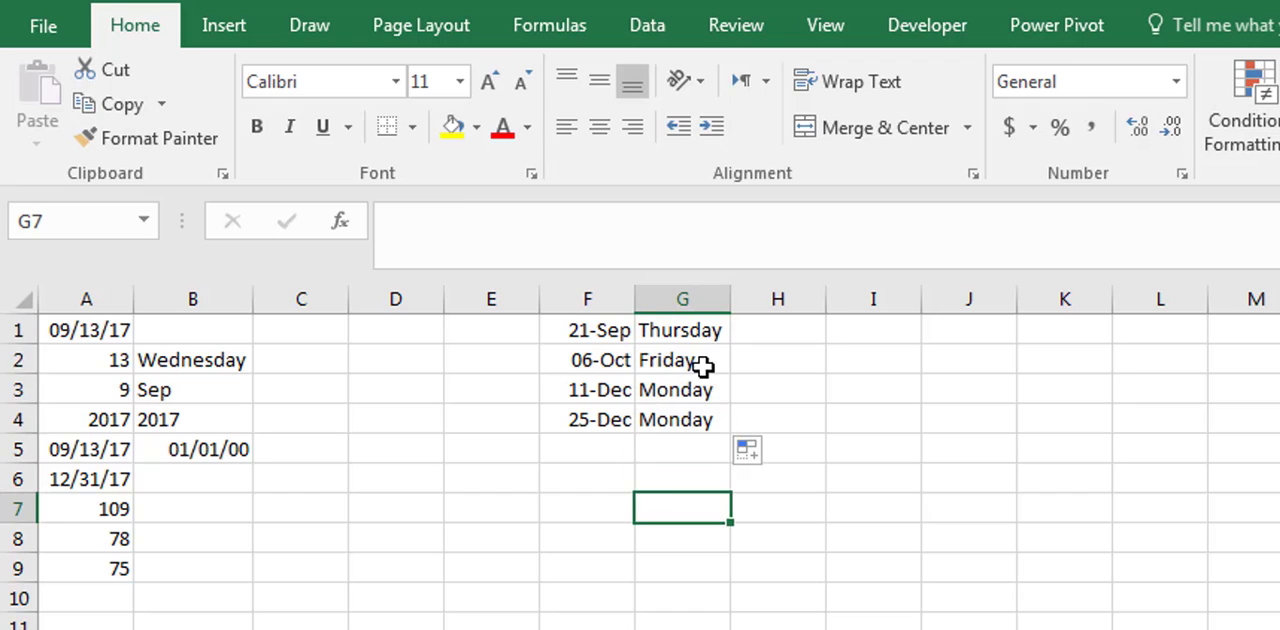
left_click(703, 367)
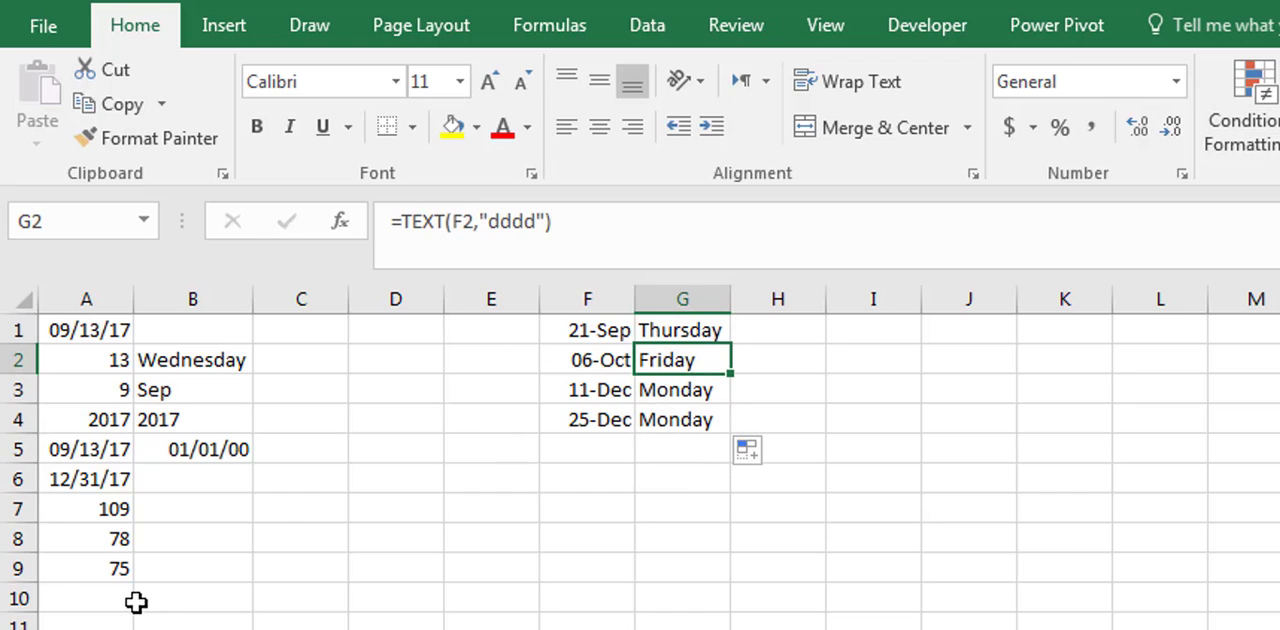
- Enter =A5+30 in cell A10 to add 30 calendar days to the start date, and check the formula
left_click(67, 570)
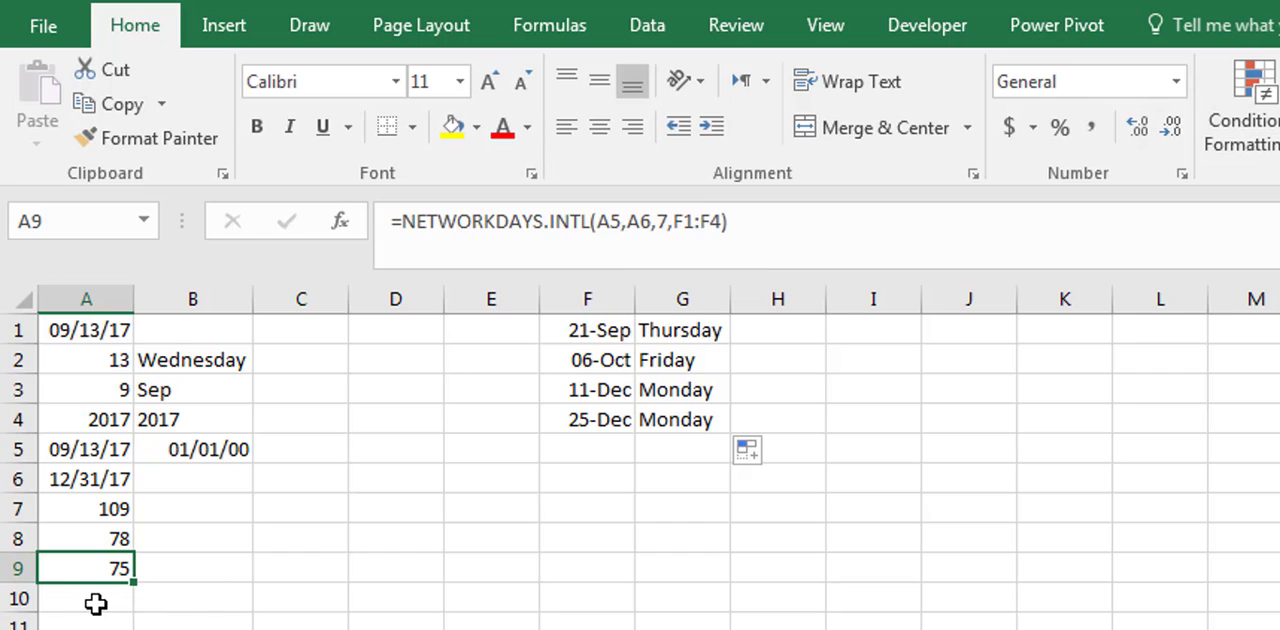
left_click(91, 604)
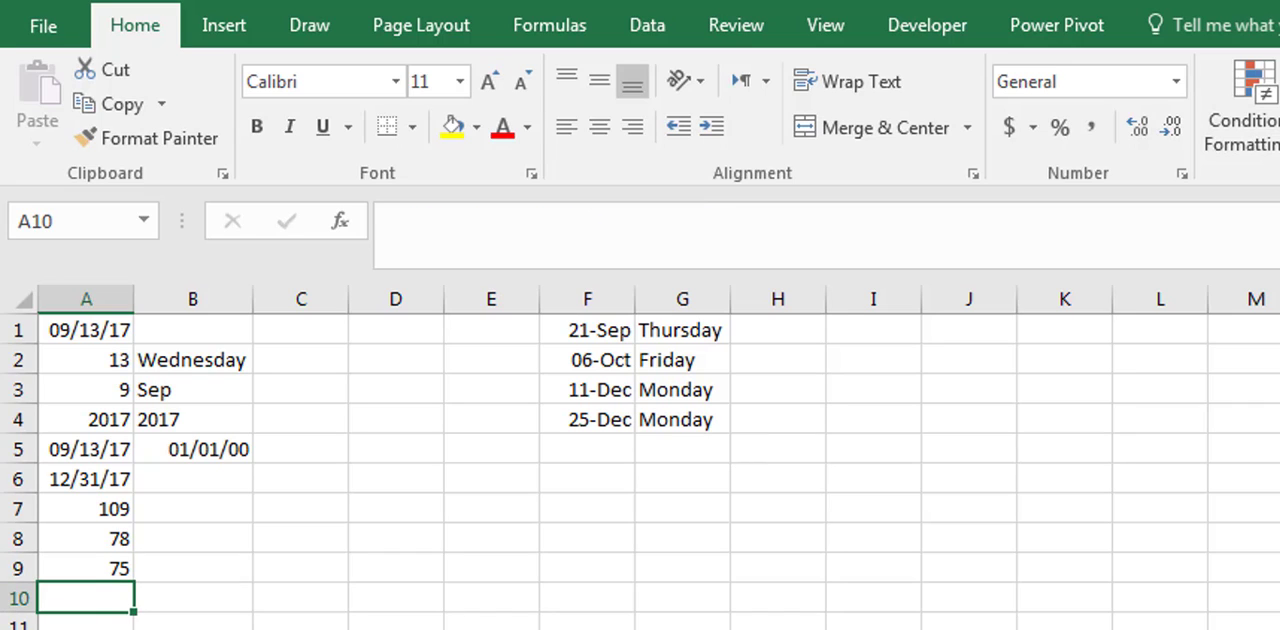
type("=")
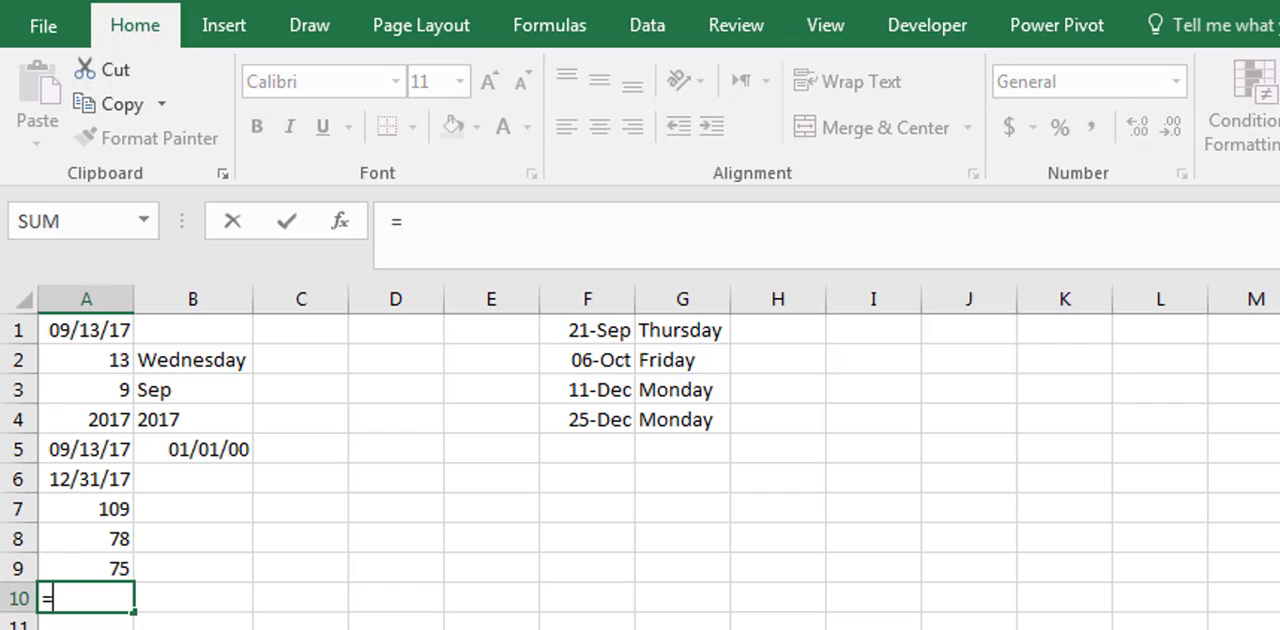
left_click(86, 449)
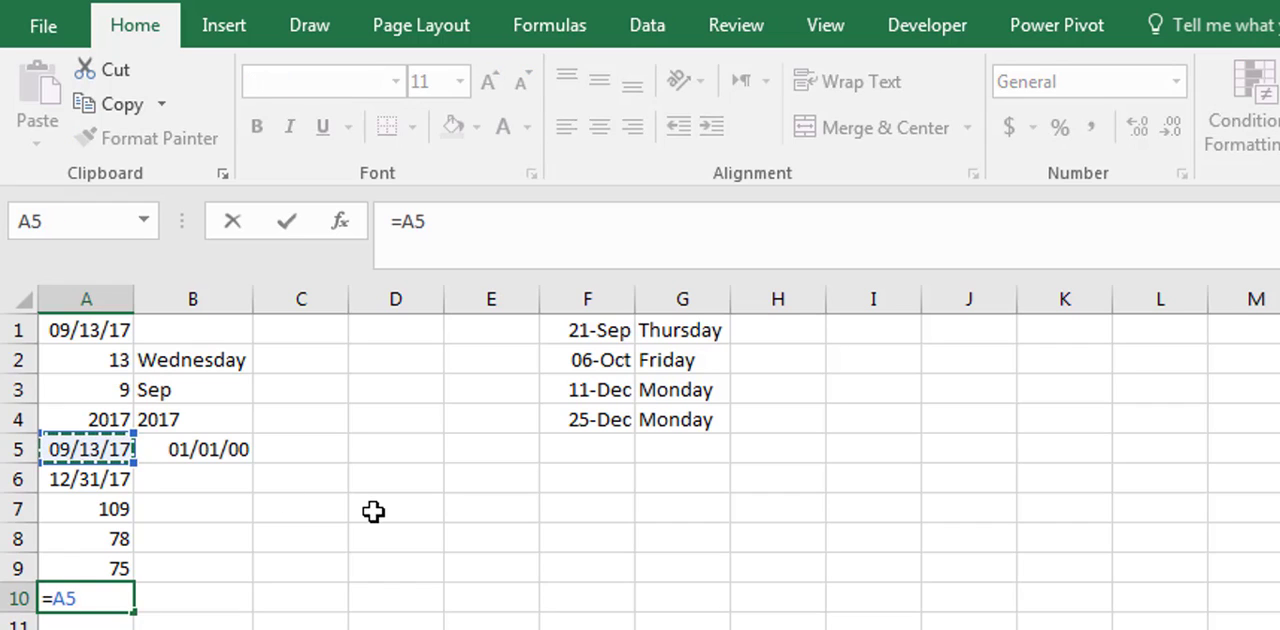
type("+30")
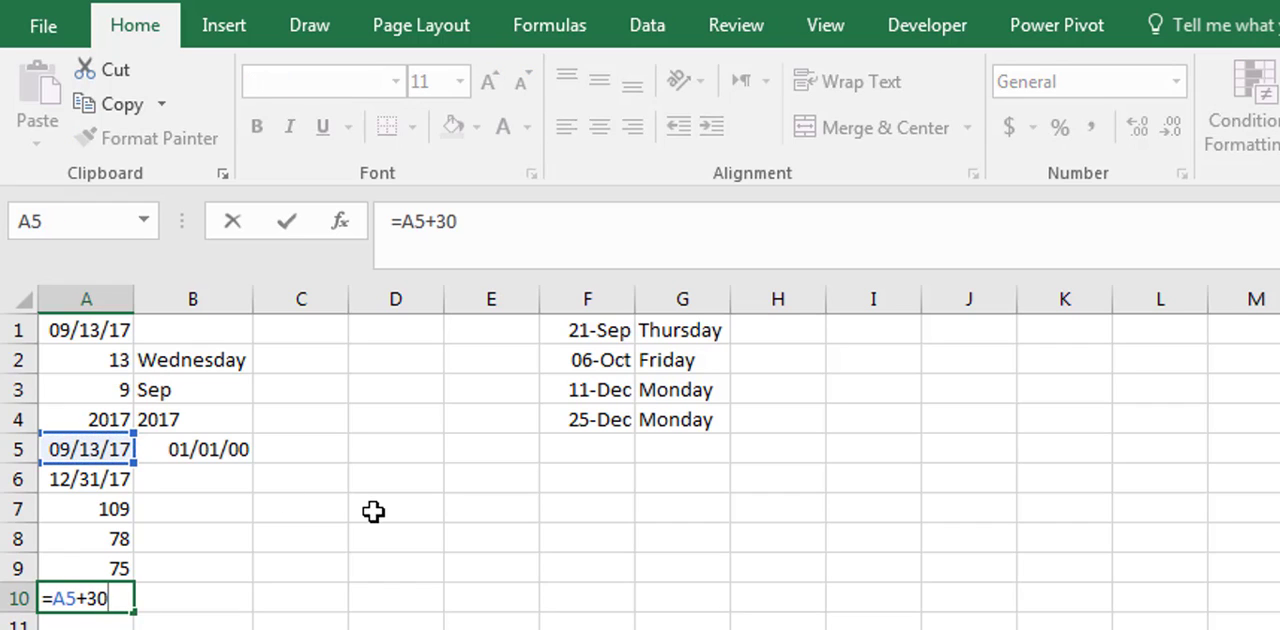
key("Return")
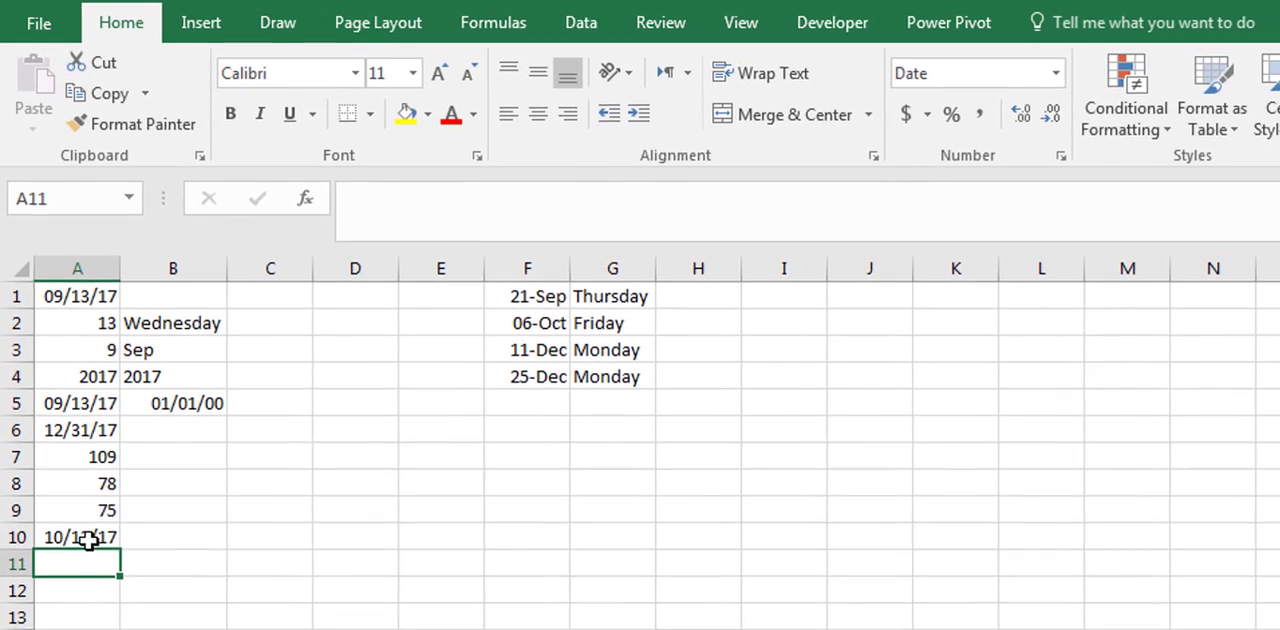
left_click(89, 540)
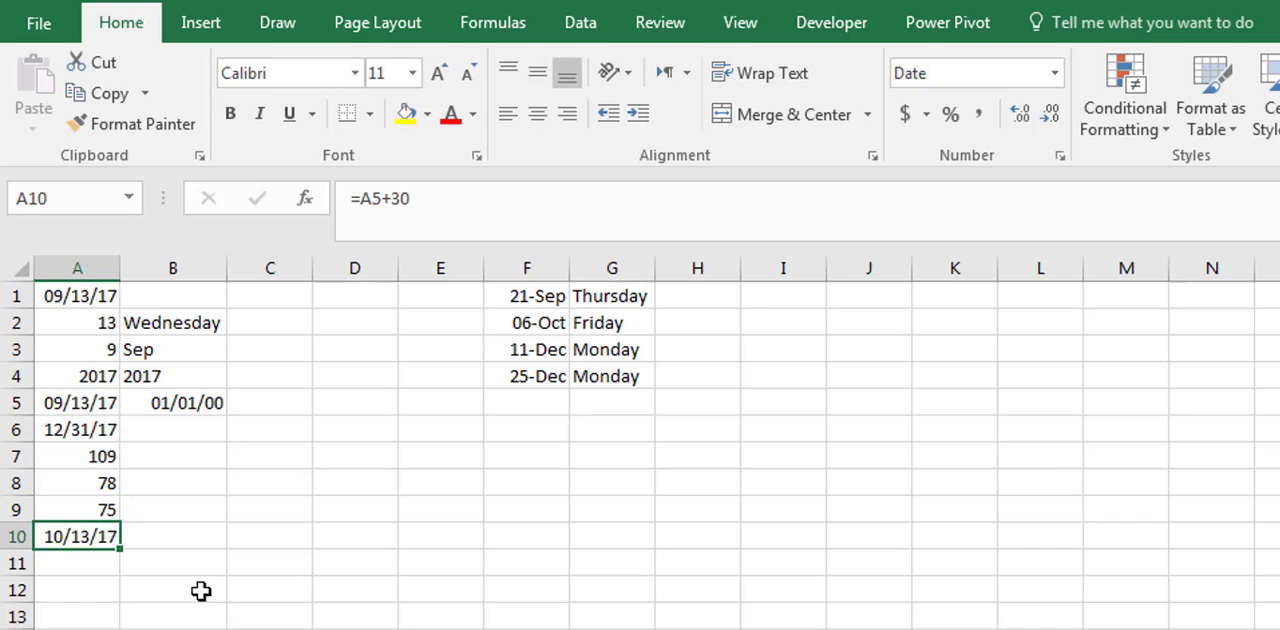
- Start a WORKDAY.INTL formula in cell A11 with A5 as the start date and 30 as the days
left_click(83, 568)
type("=")
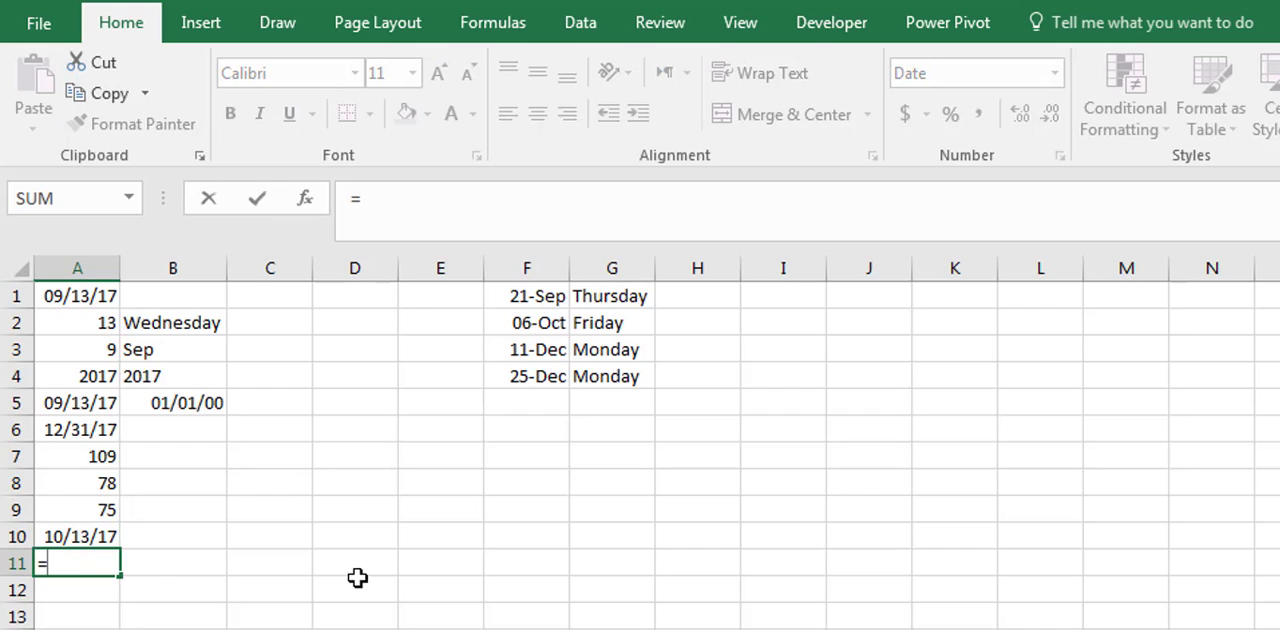
type("wor")
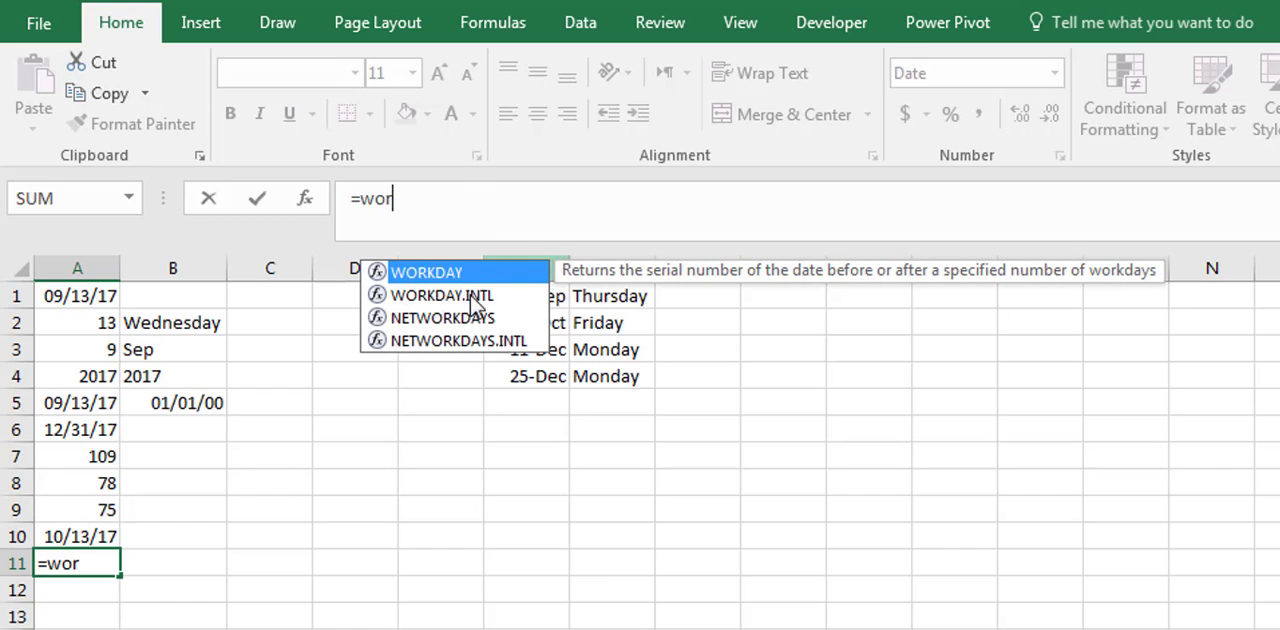
left_click(500, 305)
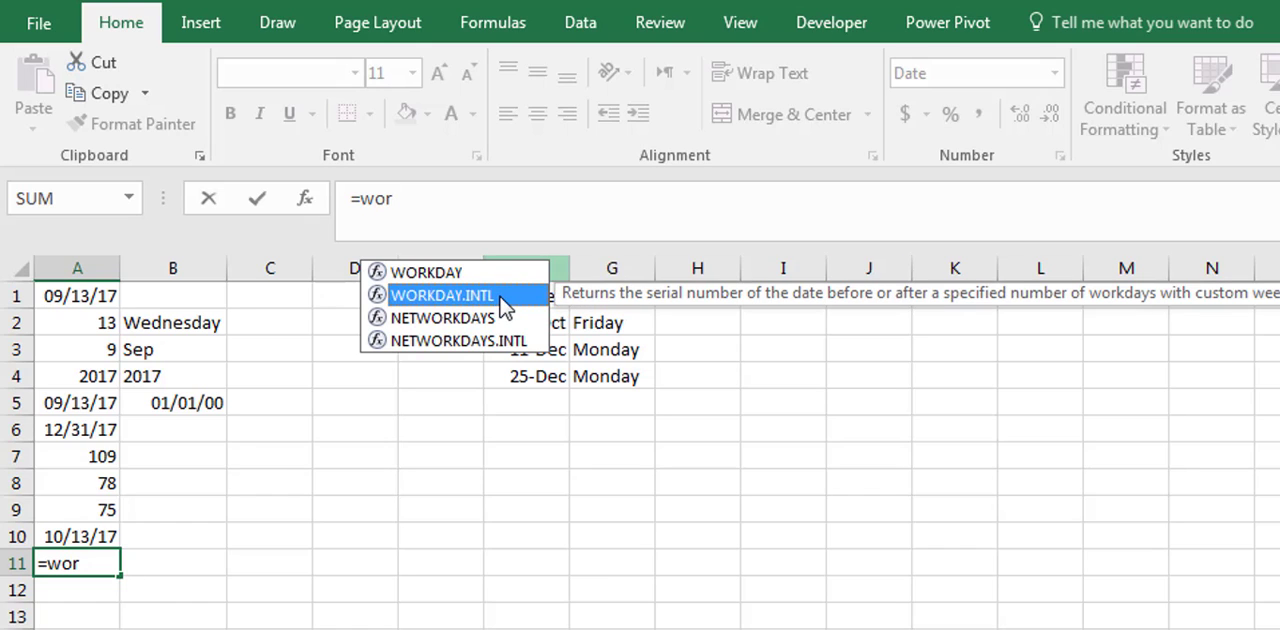
double_click(500, 305)
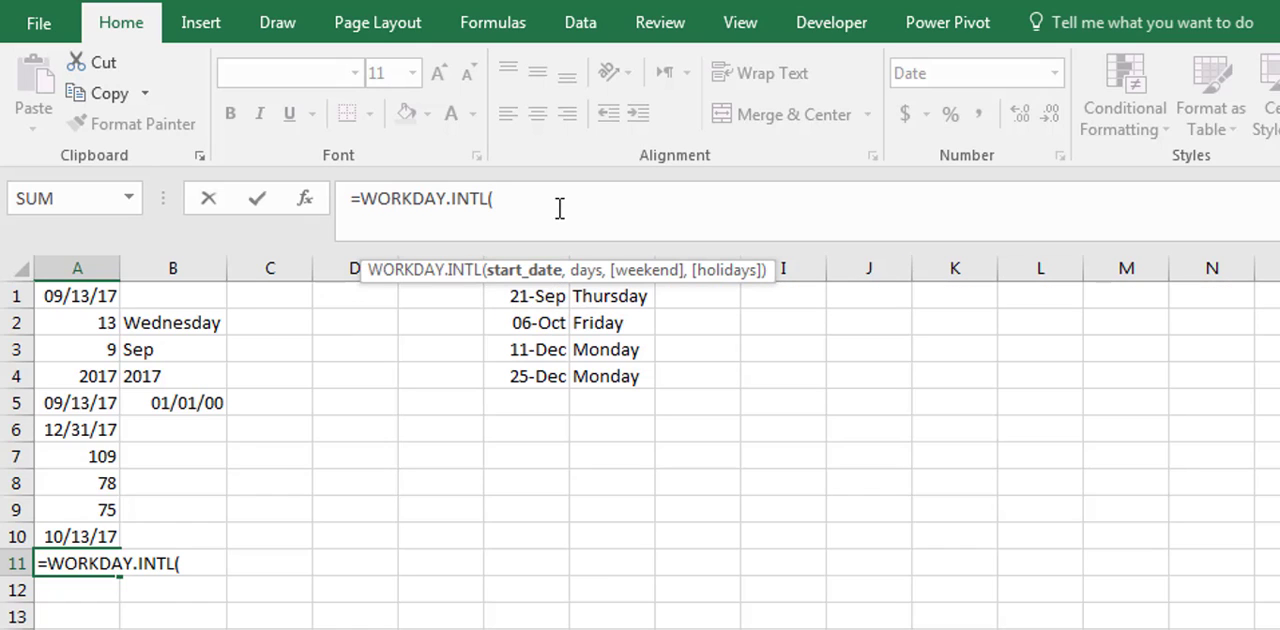
left_click(80, 403)
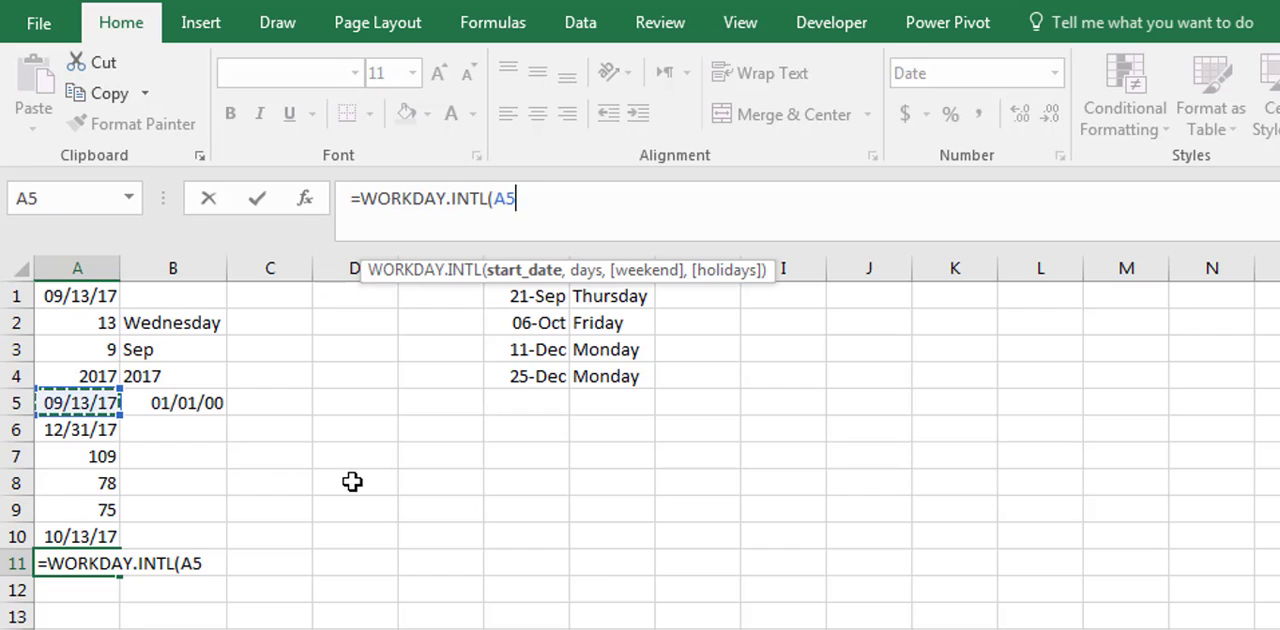
type(",")
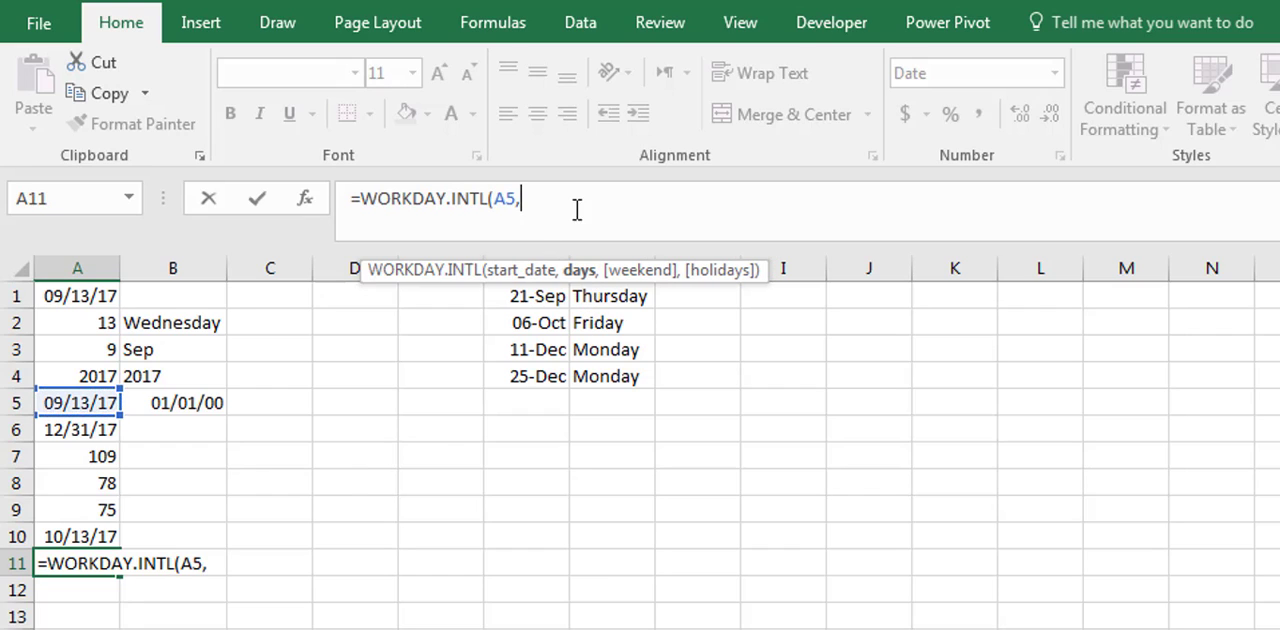
type("30")
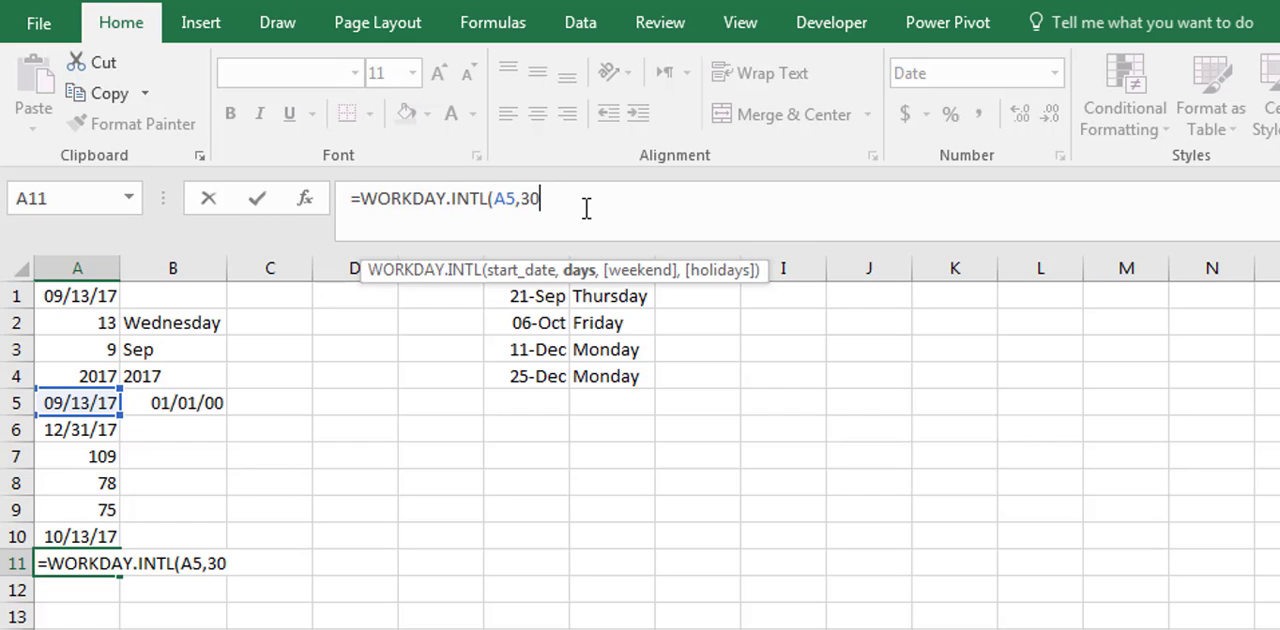
type(",")
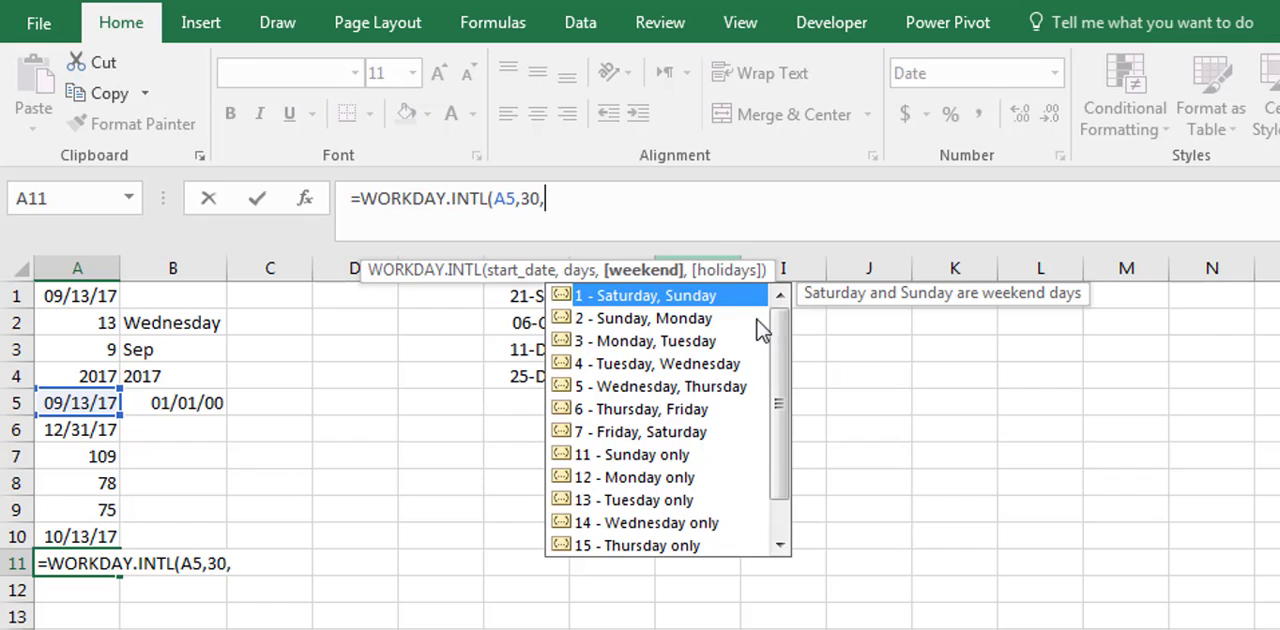
- Set the A11 formula's weekend to 16 (Friday only) and its holidays to F1:F4, completing =WORKDAY.INTL(A5,30,16,F1:F4)
scroll(783, 345, "down", 2)
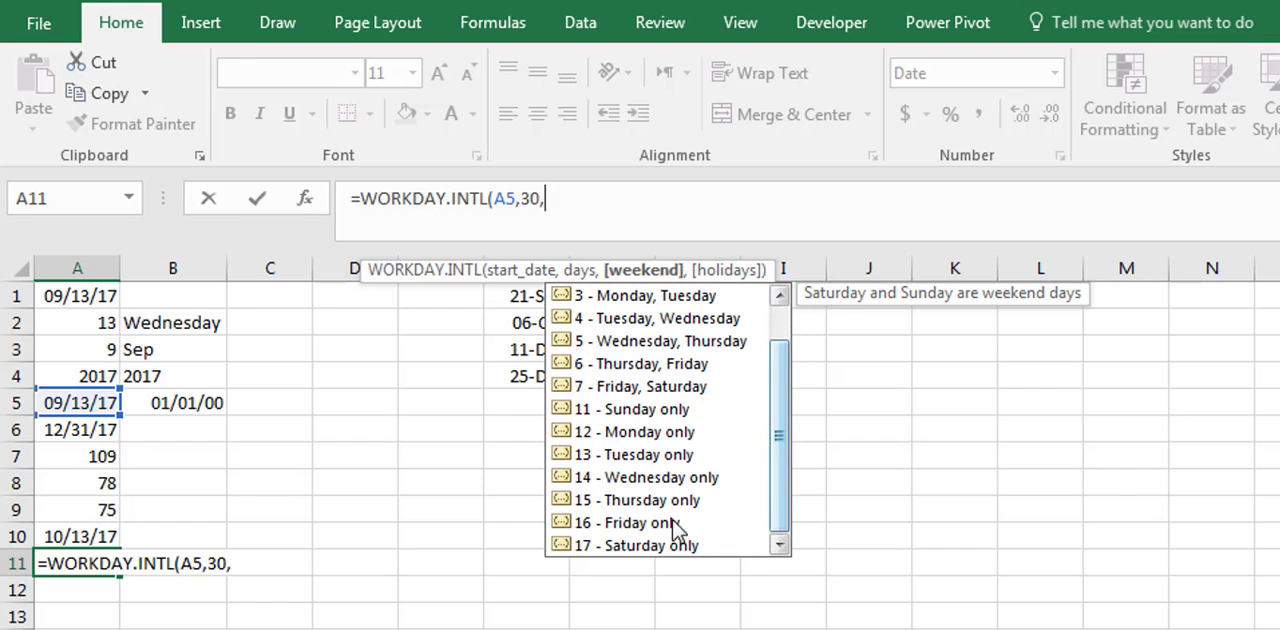
left_click(656, 527)
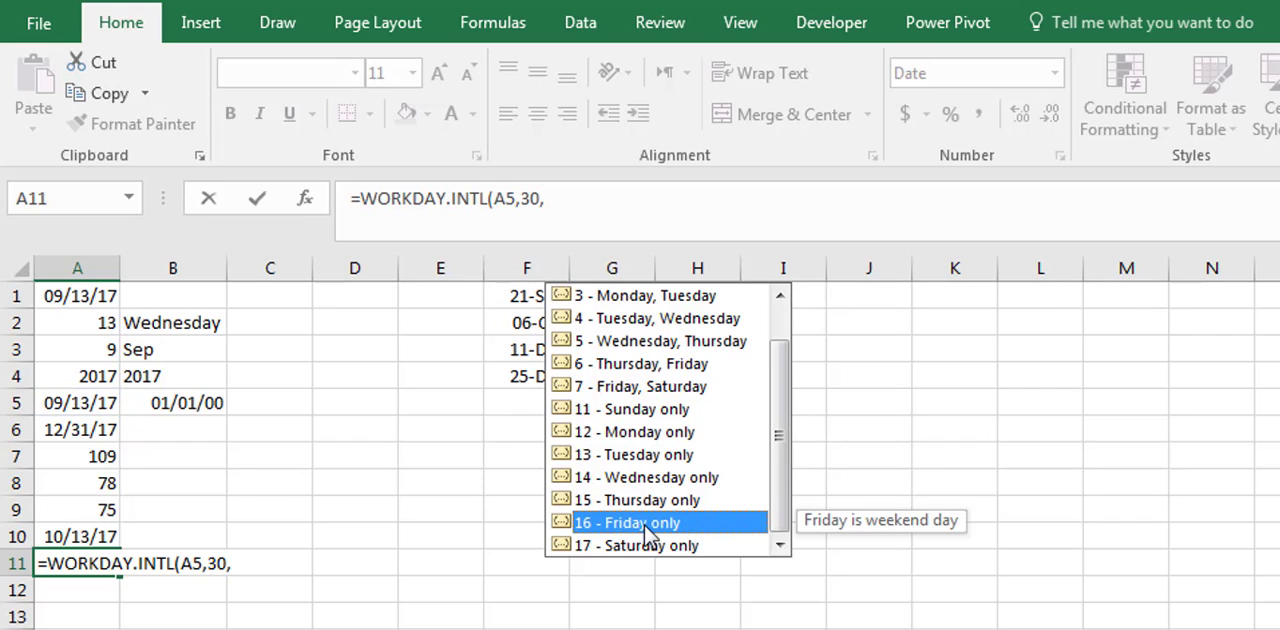
double_click(697, 524)
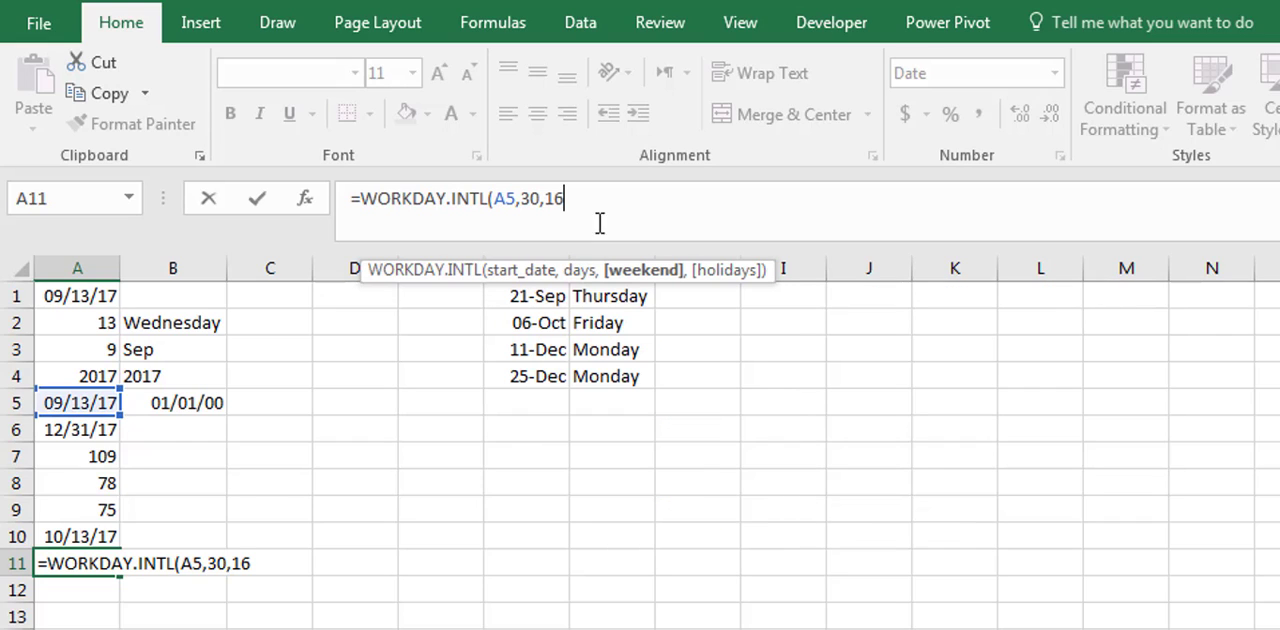
type(",")
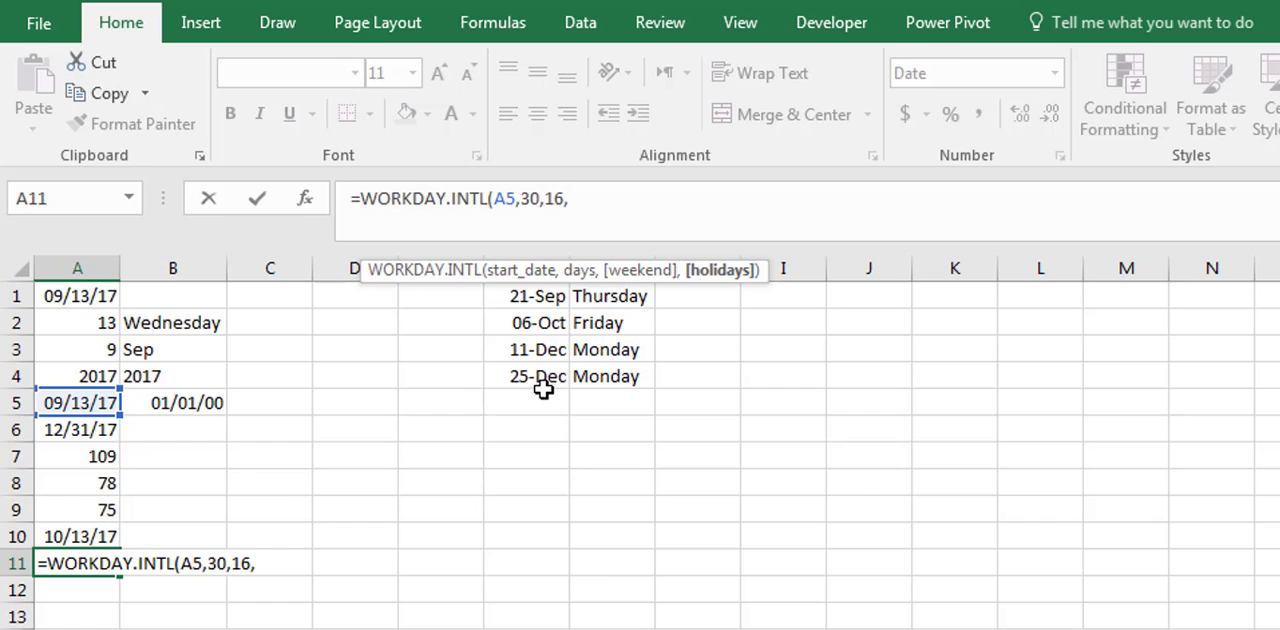
left_click_drag(543, 383, 527, 292)
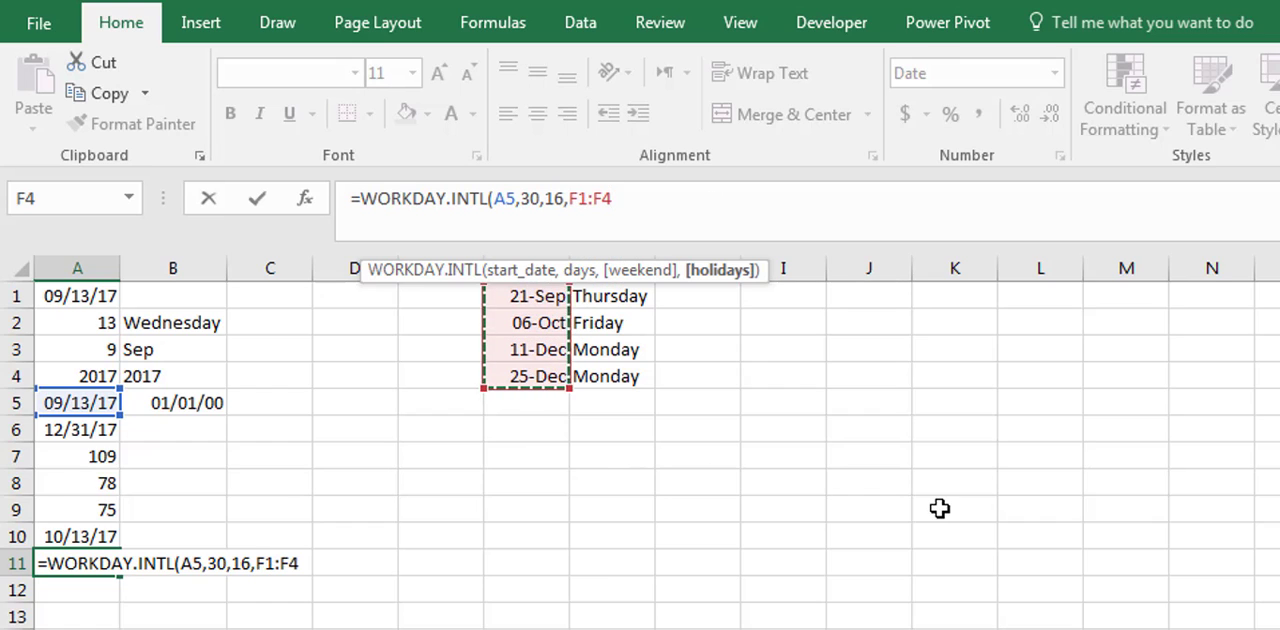
type(")")
key("Return")
left_click(95, 565)
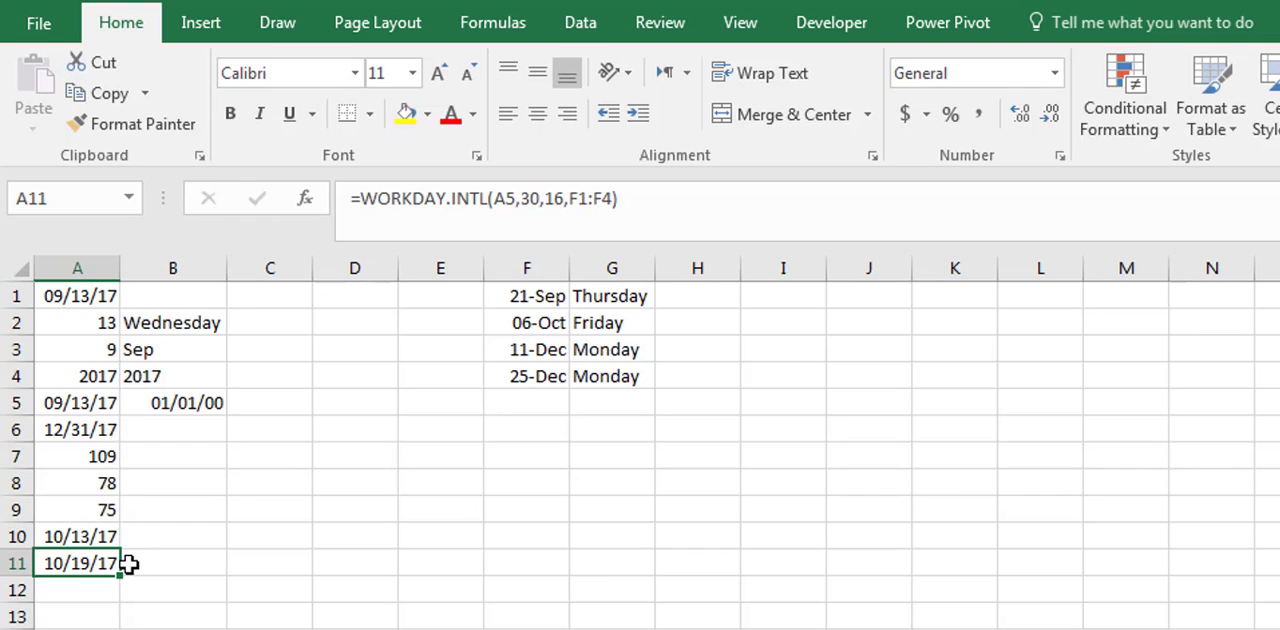